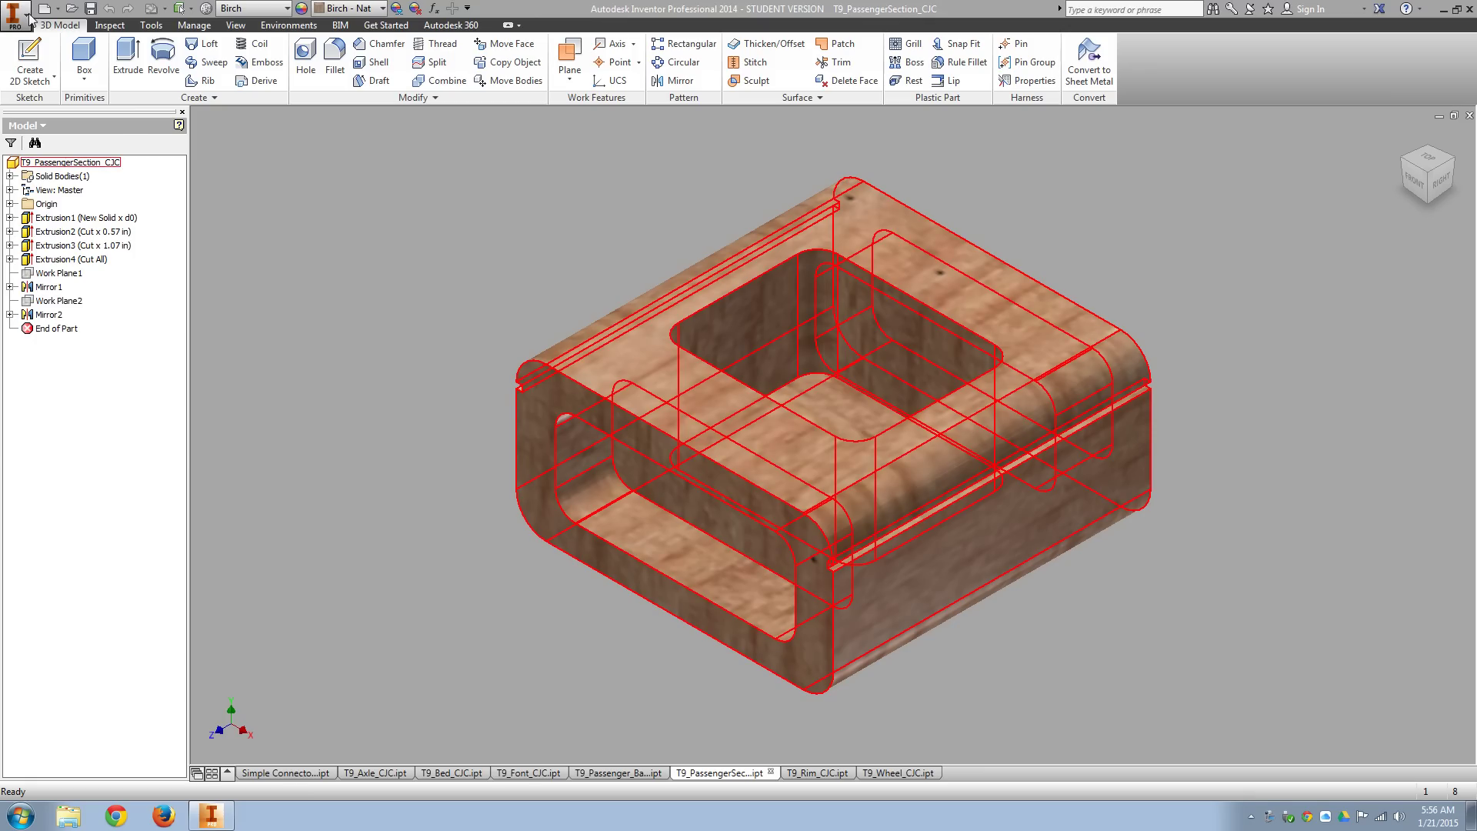
Create a new, empty assembly file.
left_click(29, 18)
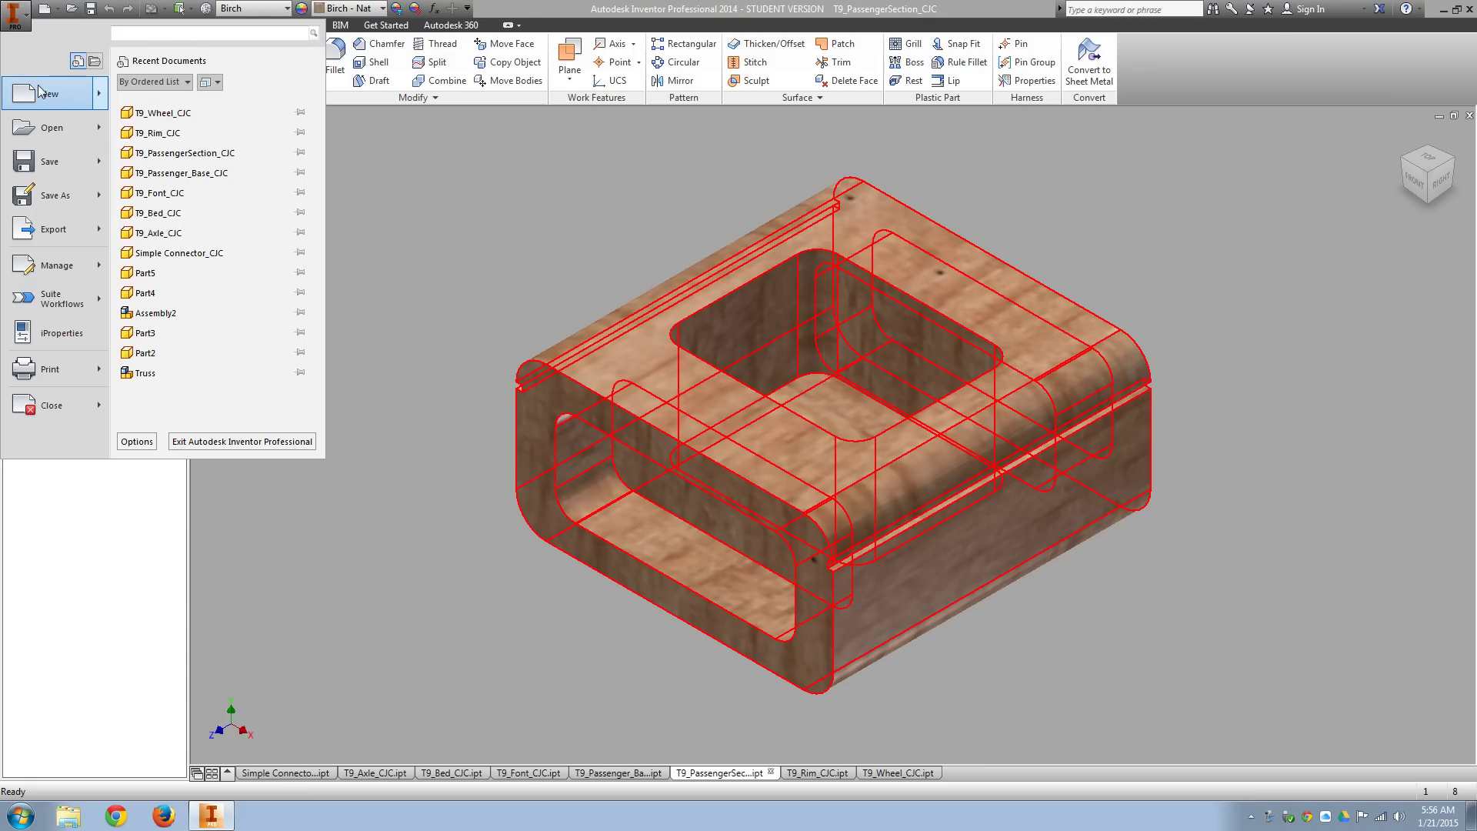
mouse_move(40, 90)
left_click(203, 132)
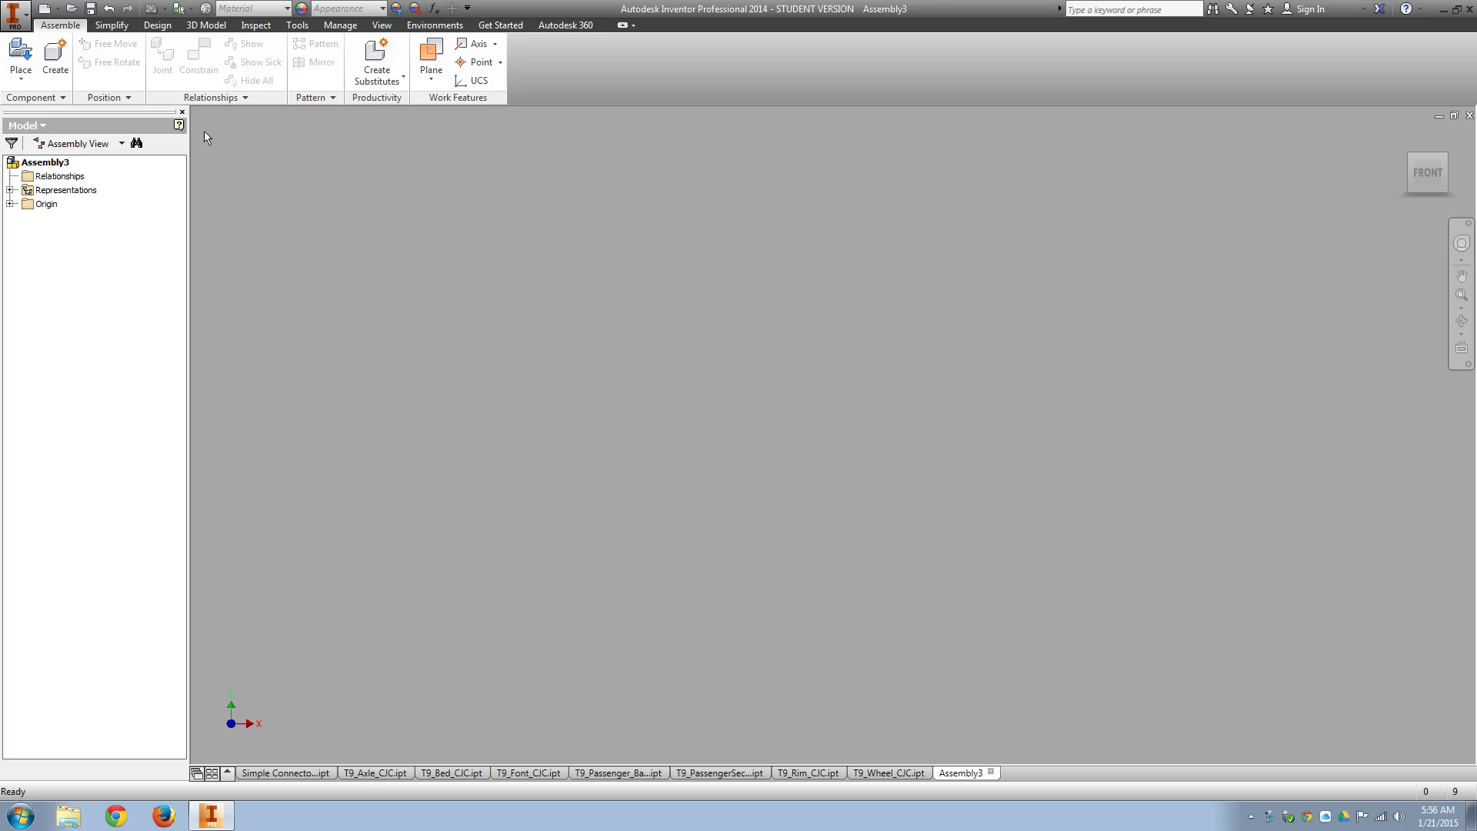
Place one instance of T9_PassengerSection_CJC in the assembly and view it isometrically.
left_click(21, 58)
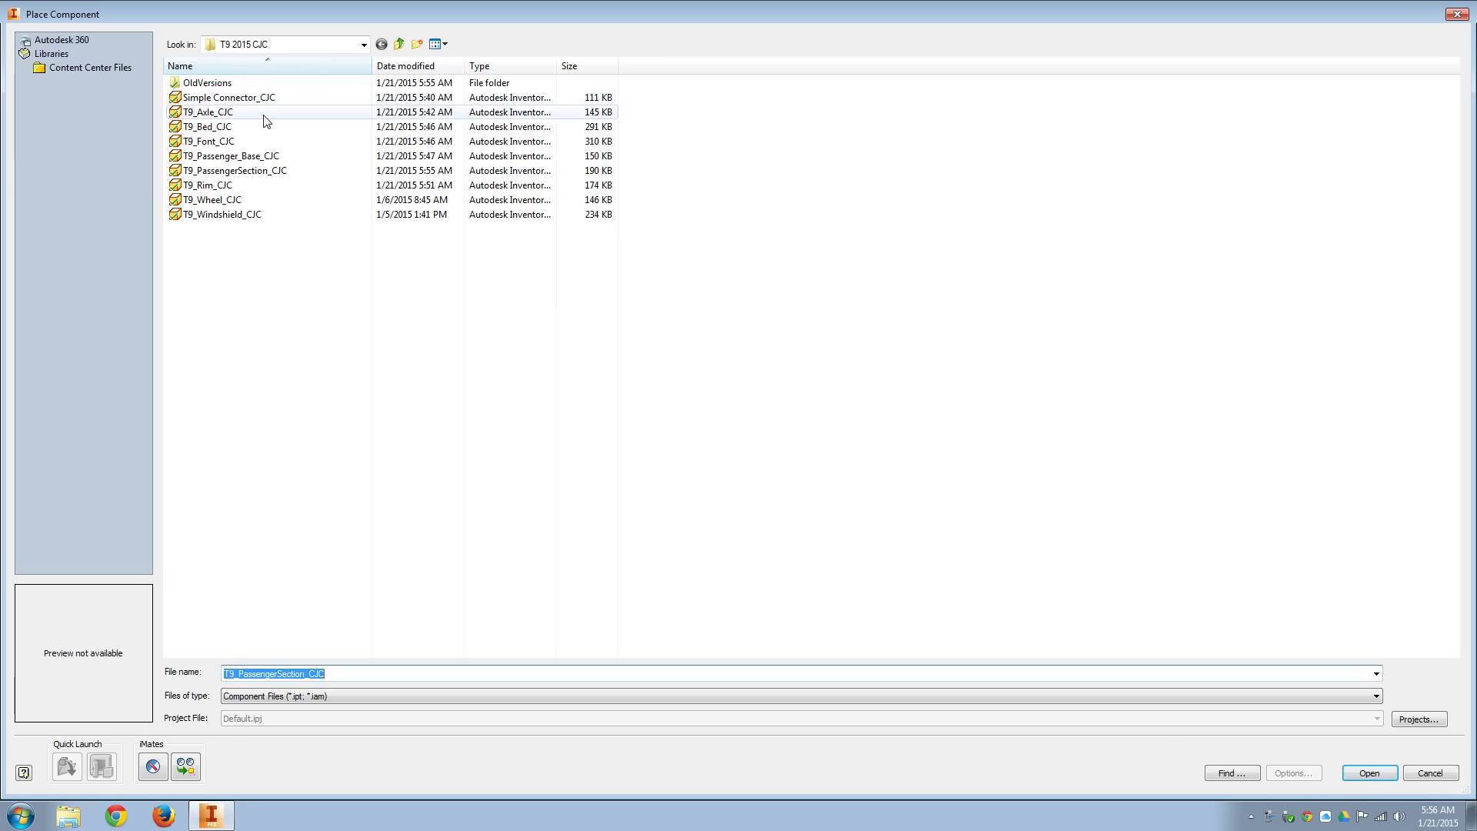
left_click(270, 171)
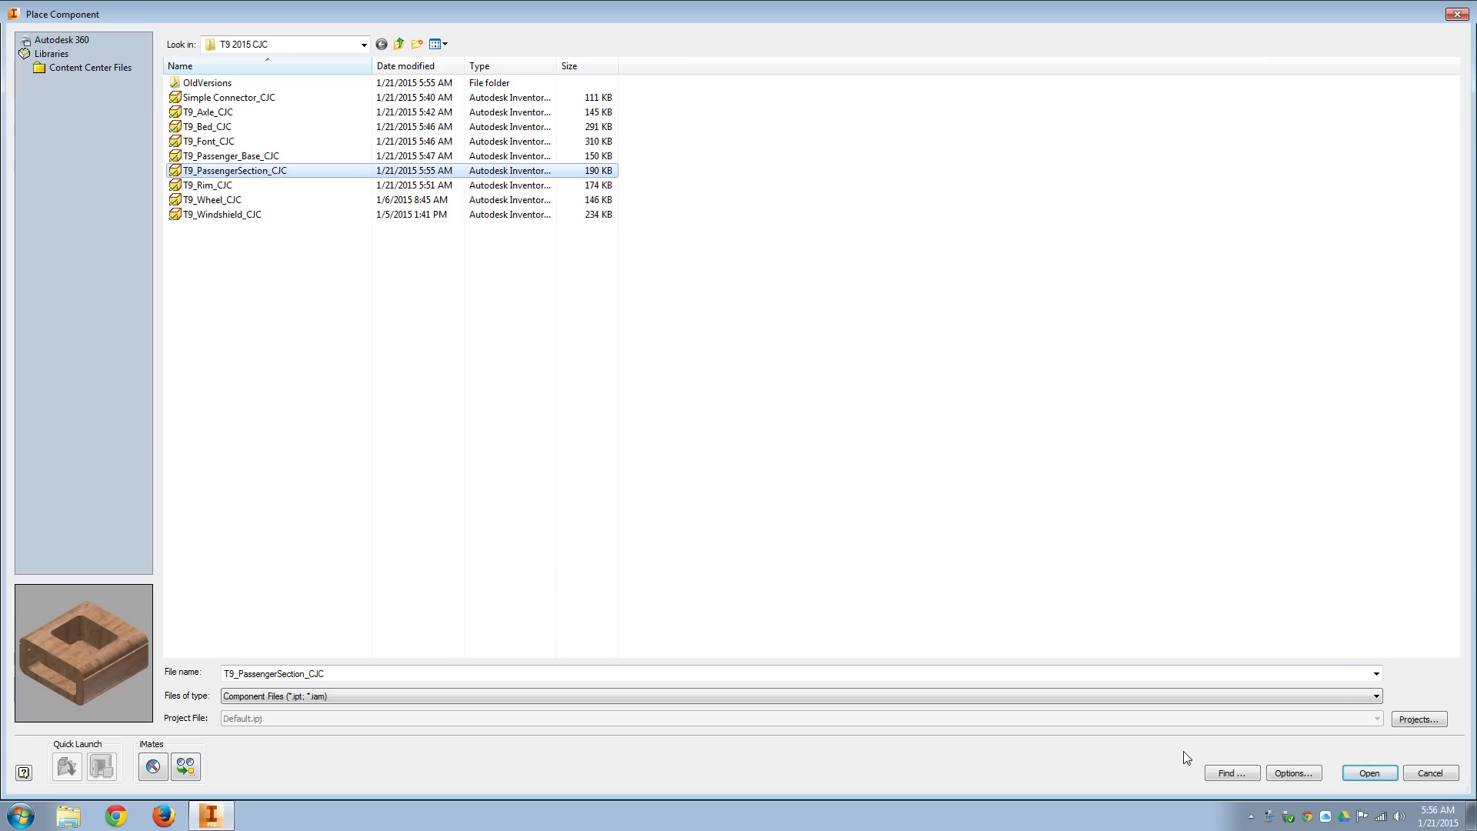
left_click(1369, 773)
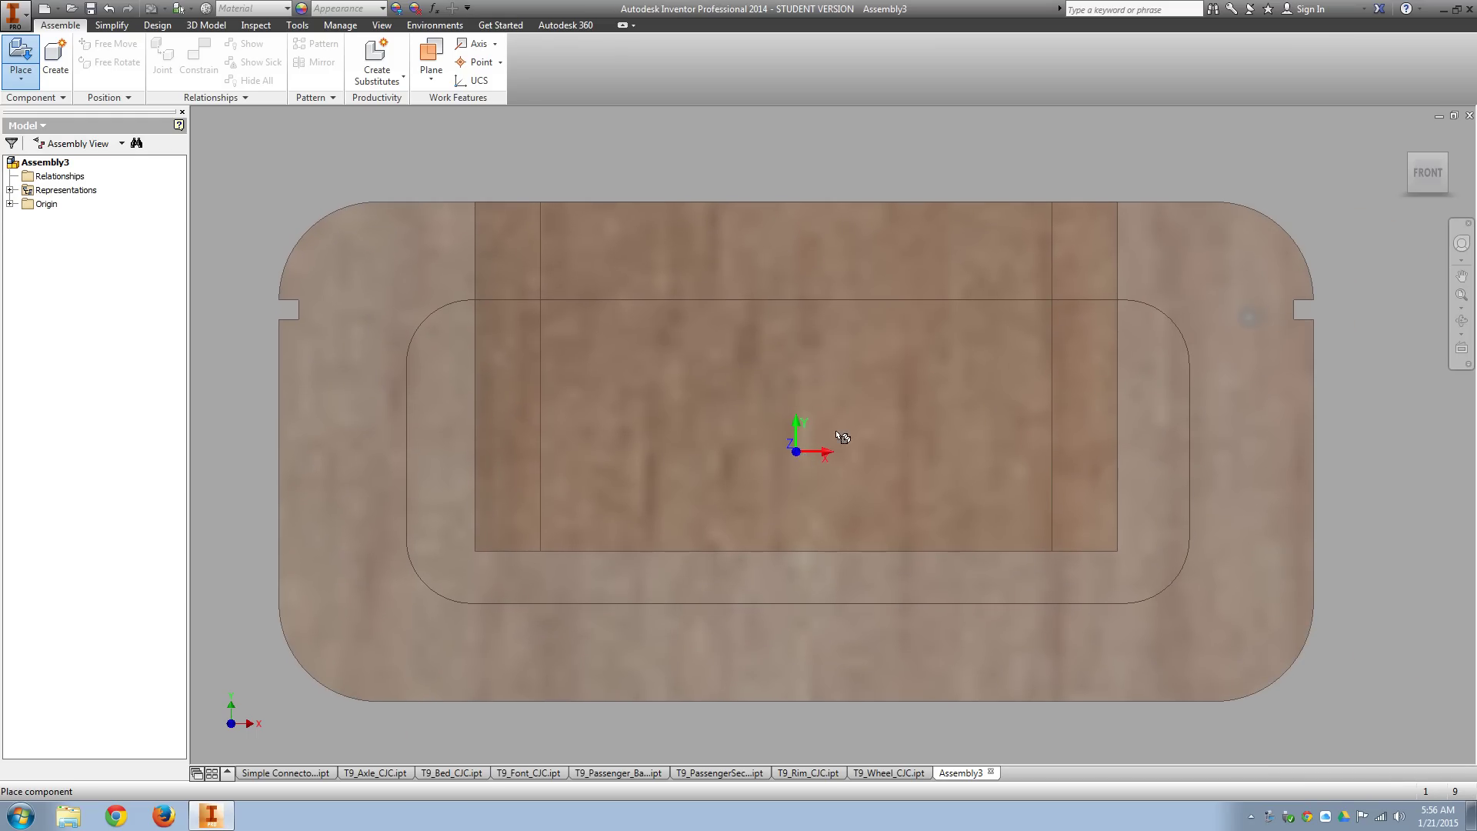
left_click(798, 453)
scroll(1092, 245, "down", 5)
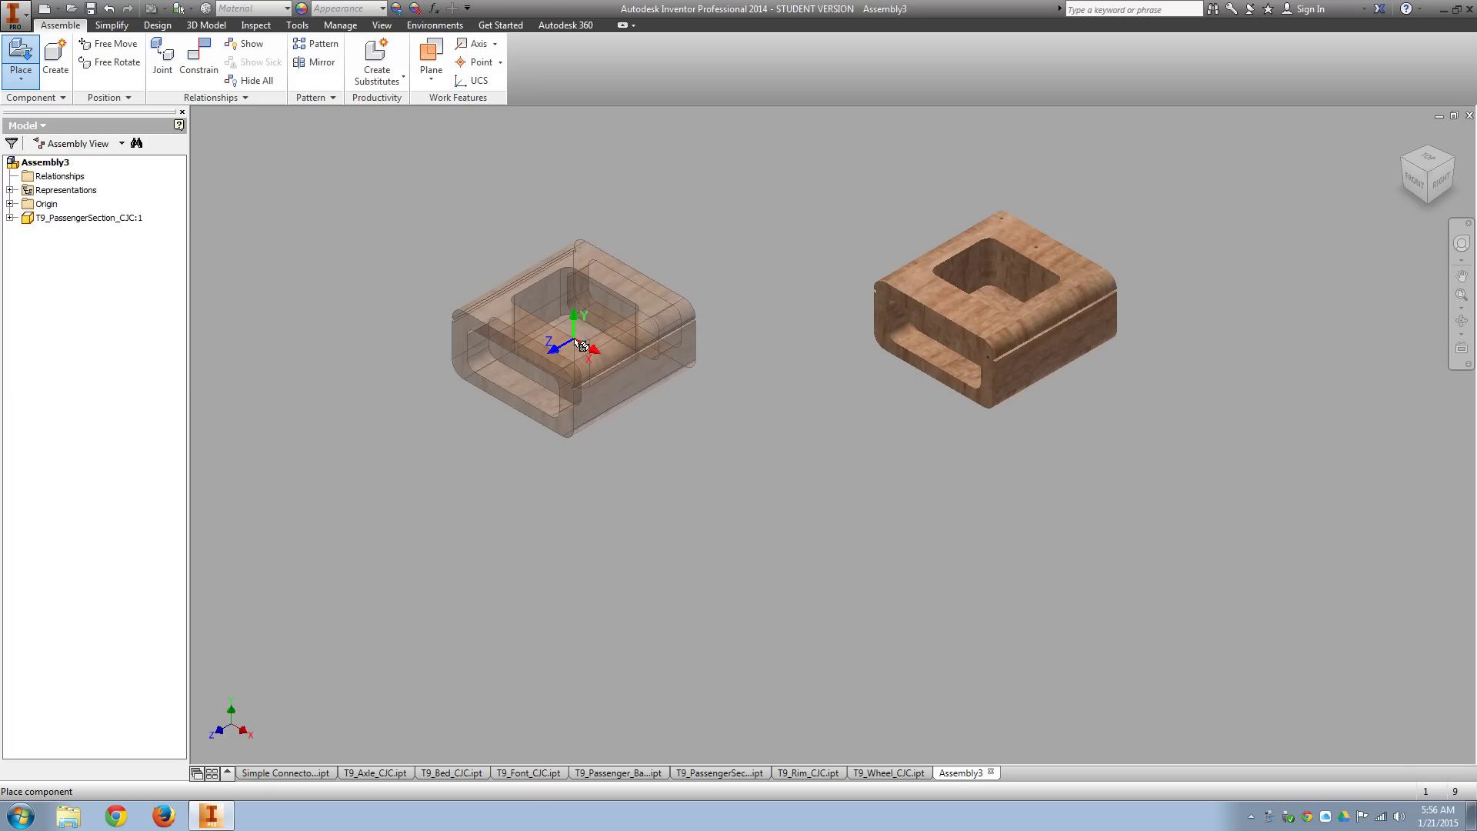
right_click(582, 345)
left_click(635, 343)
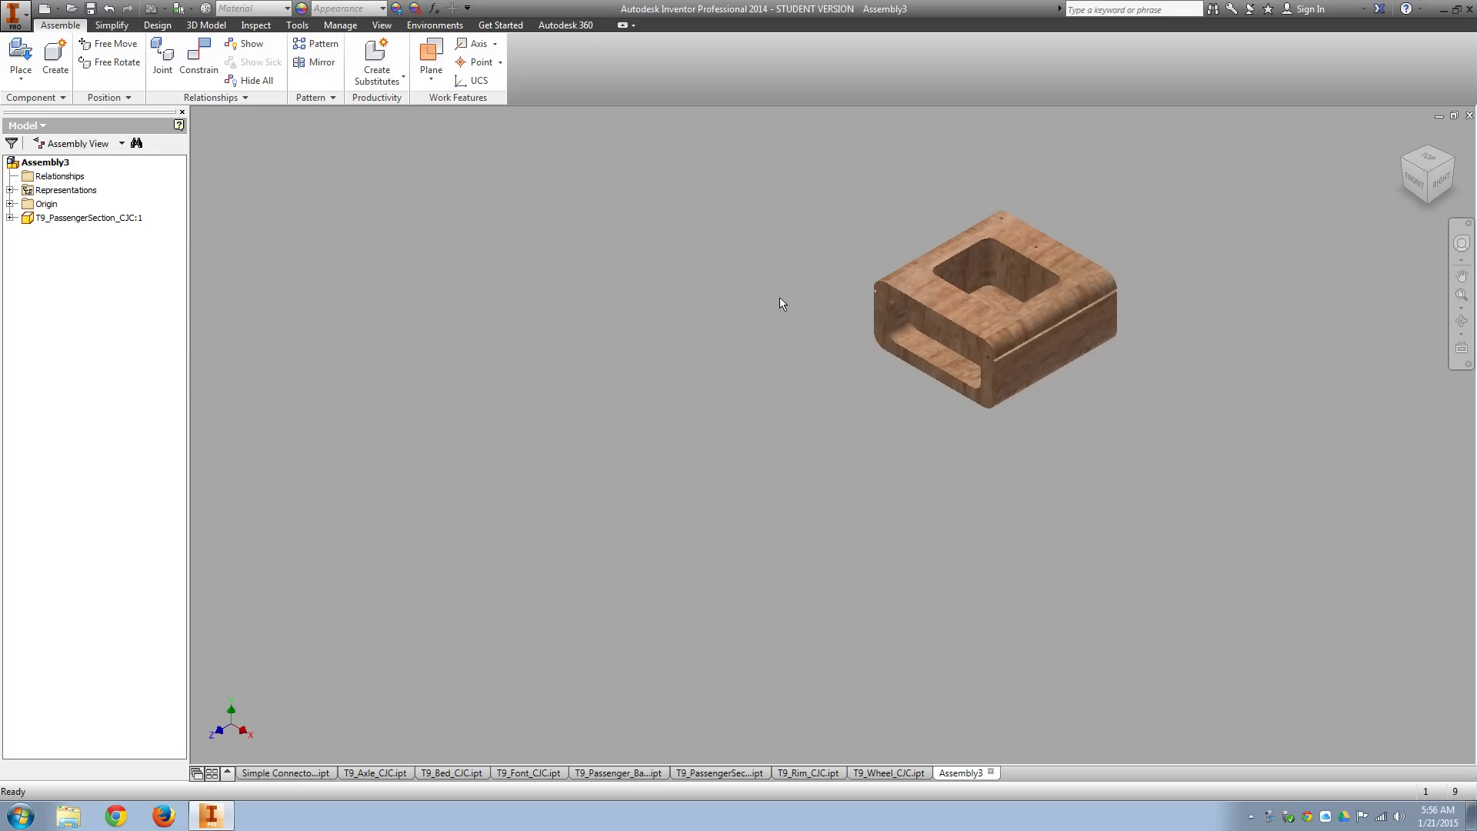
Ground the passenger section component so that it is fixed in the assembly.
right_click(74, 221)
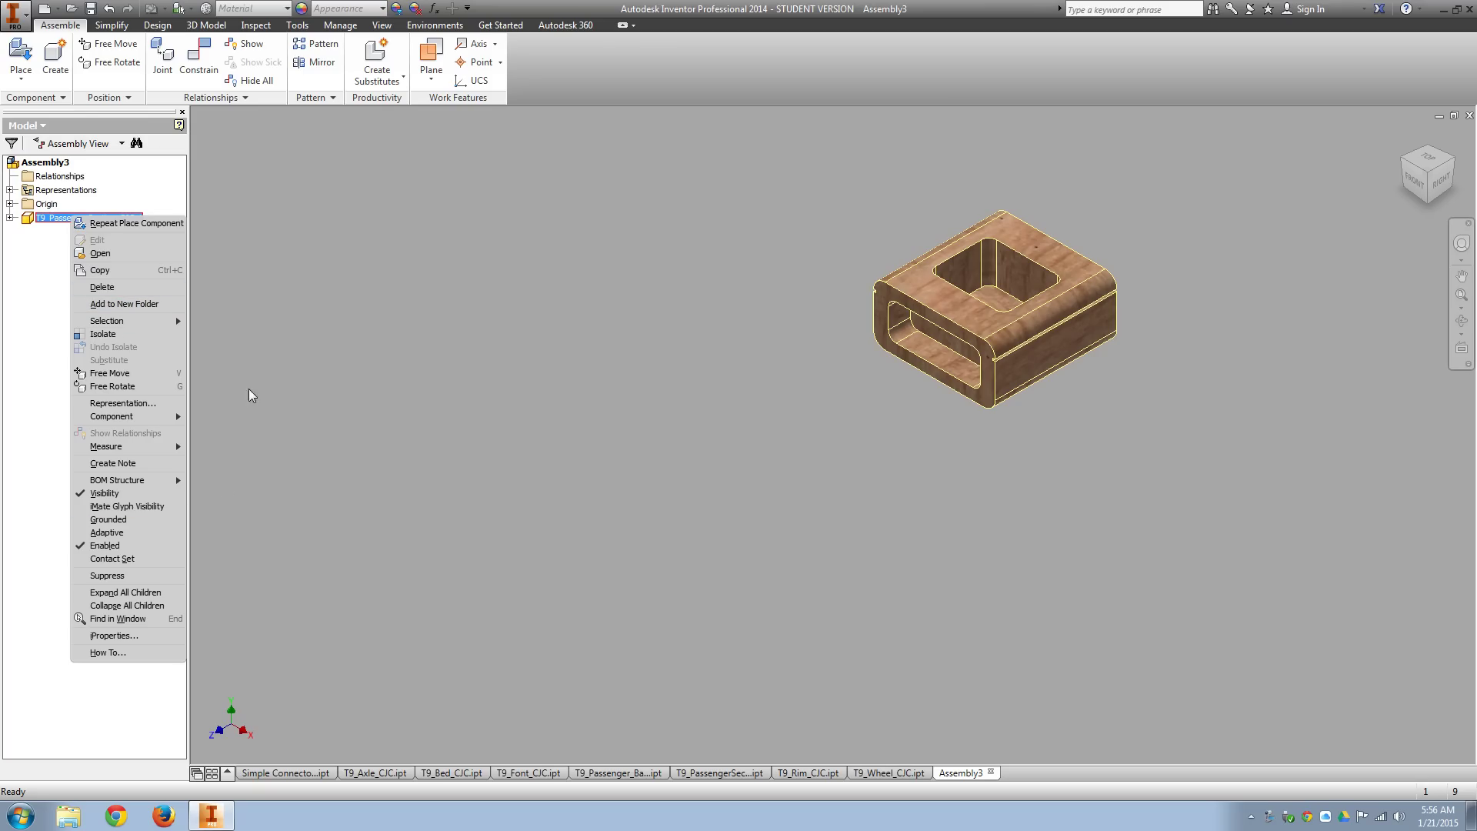
left_click(97, 519)
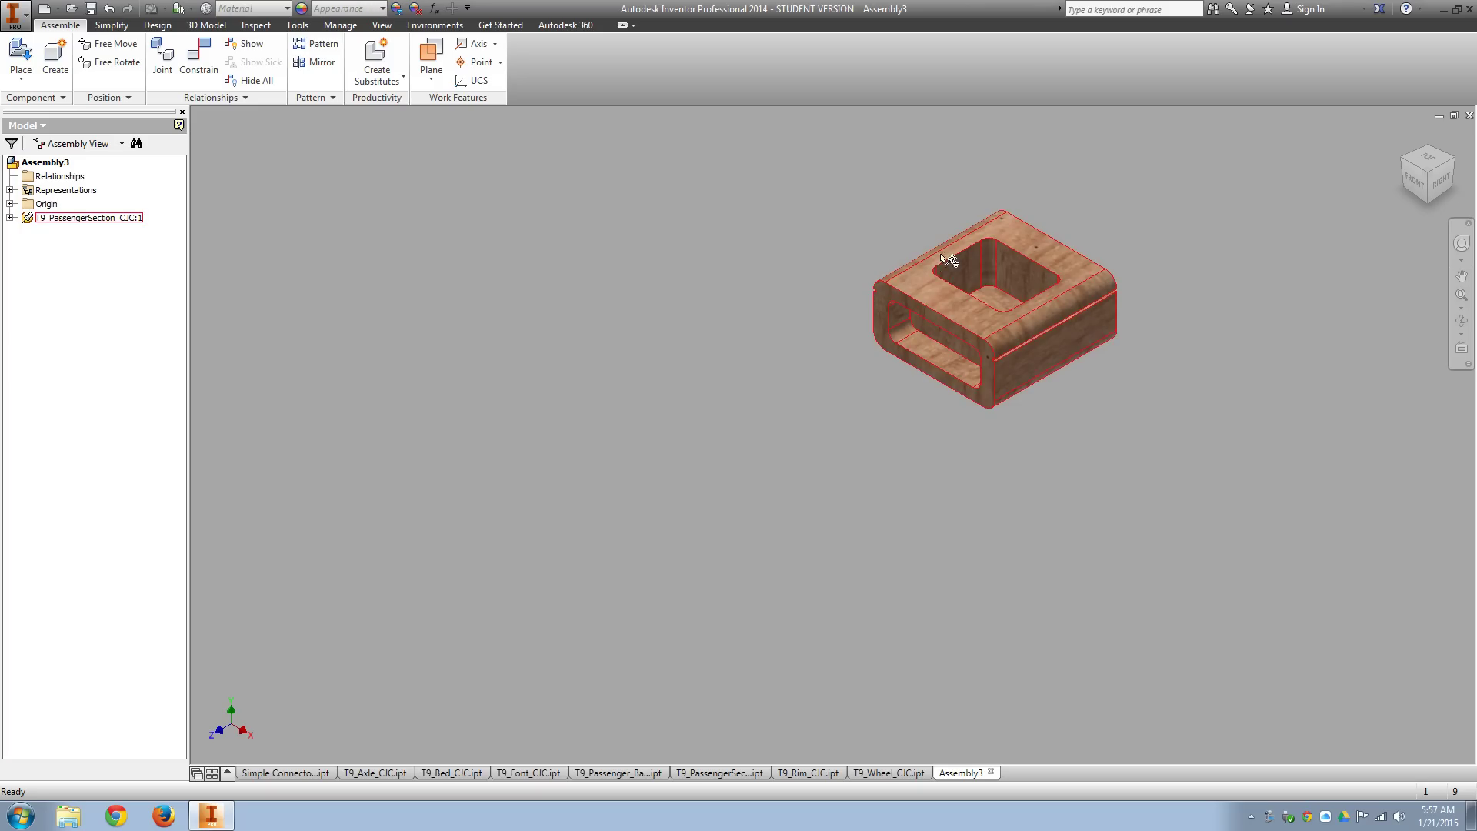
right_click(652, 252)
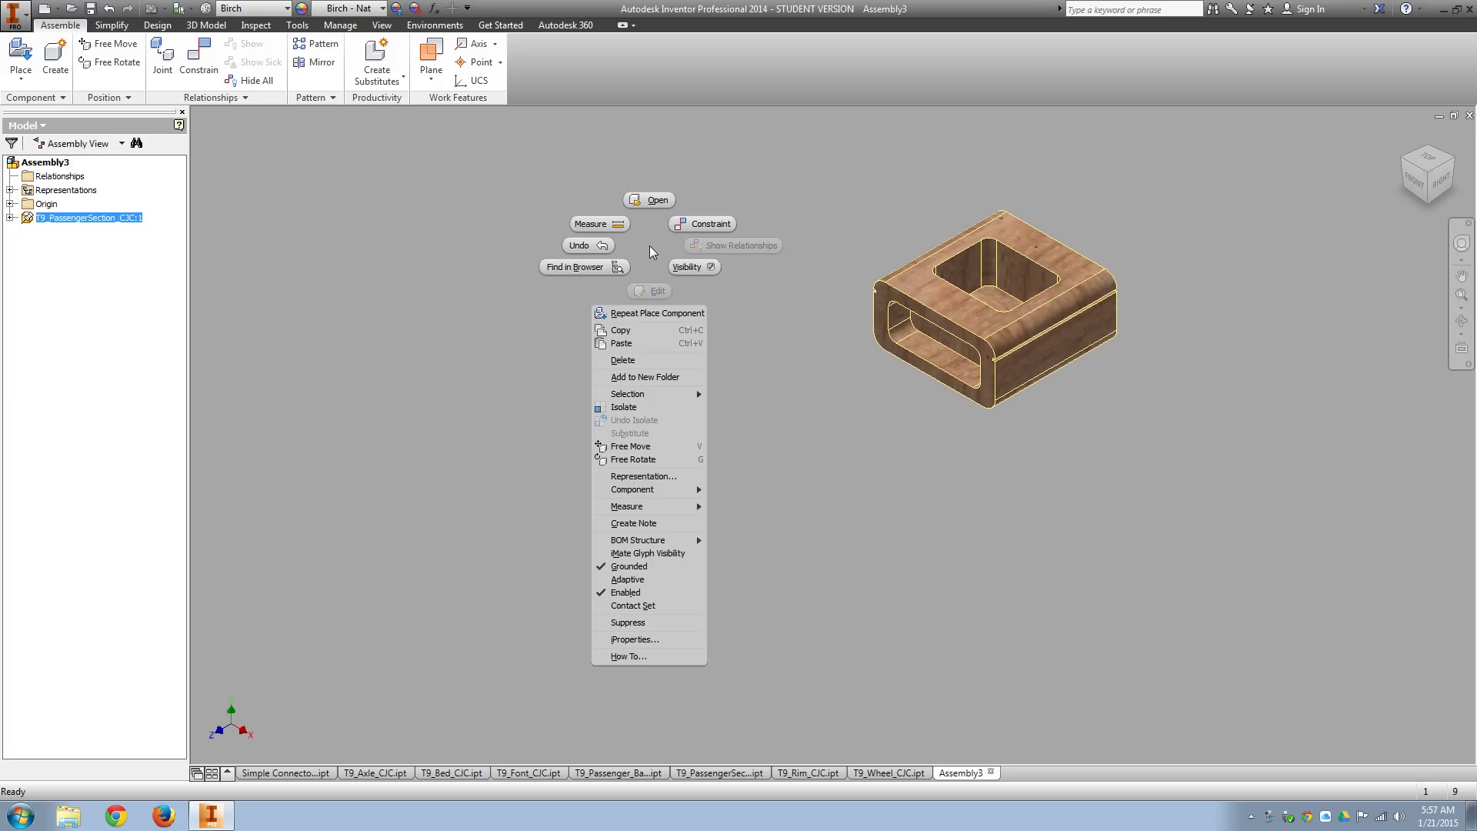
left_click(798, 157)
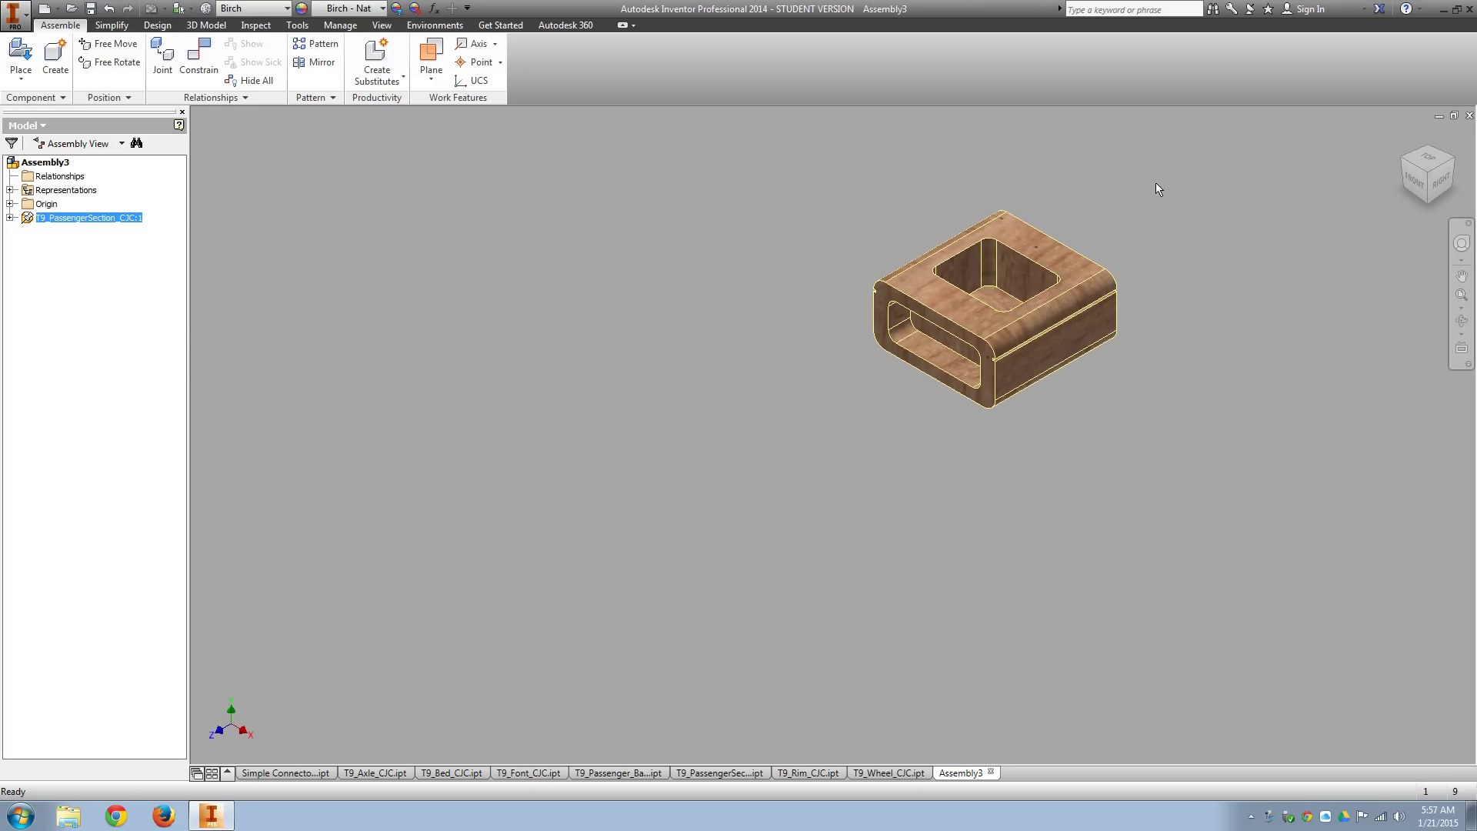
Place two instances of Simple Connector_CJC, one well away from the passenger section and one near its slotted end.
left_click(21, 58)
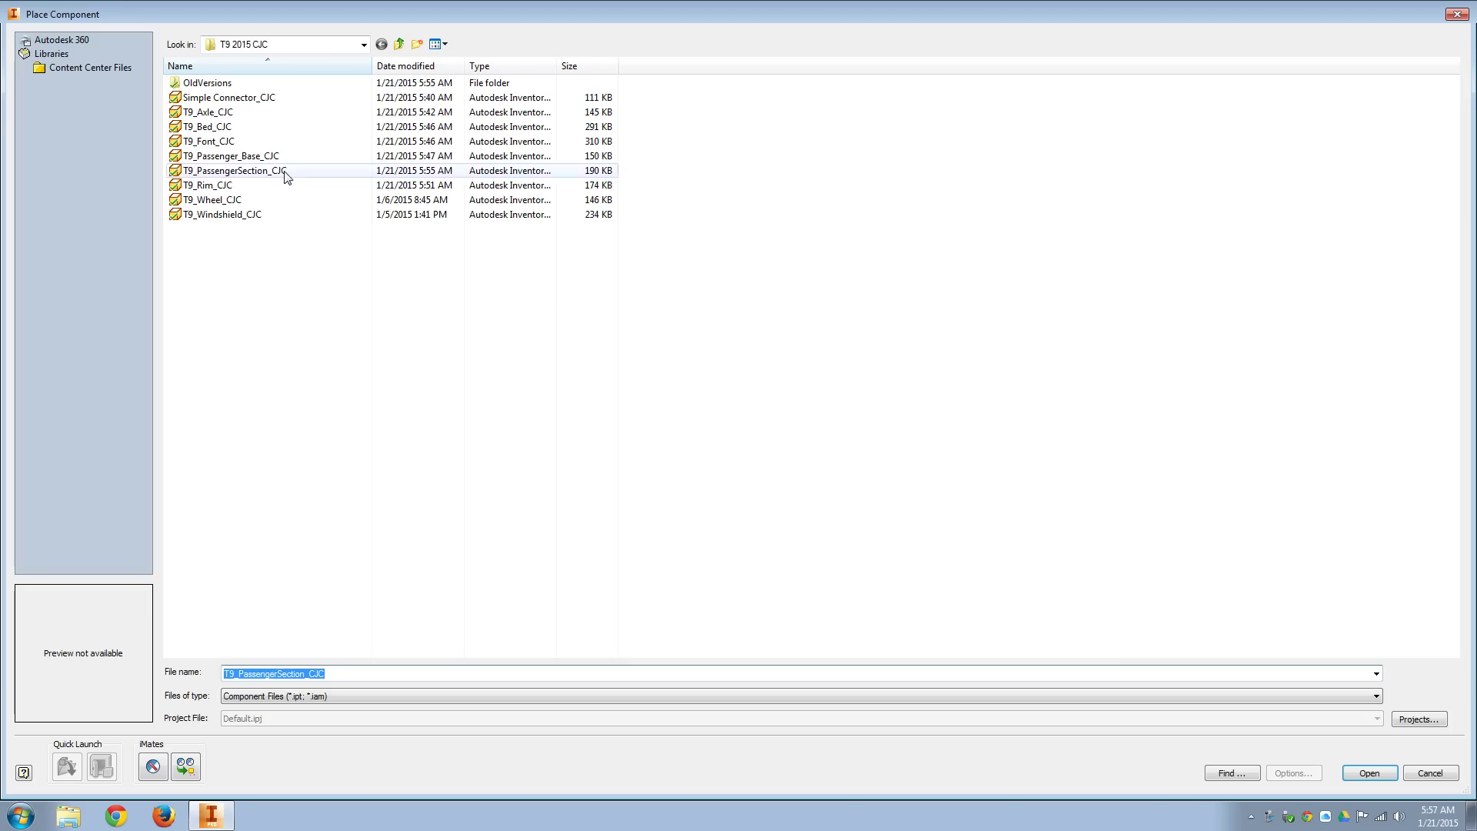
left_click(259, 99)
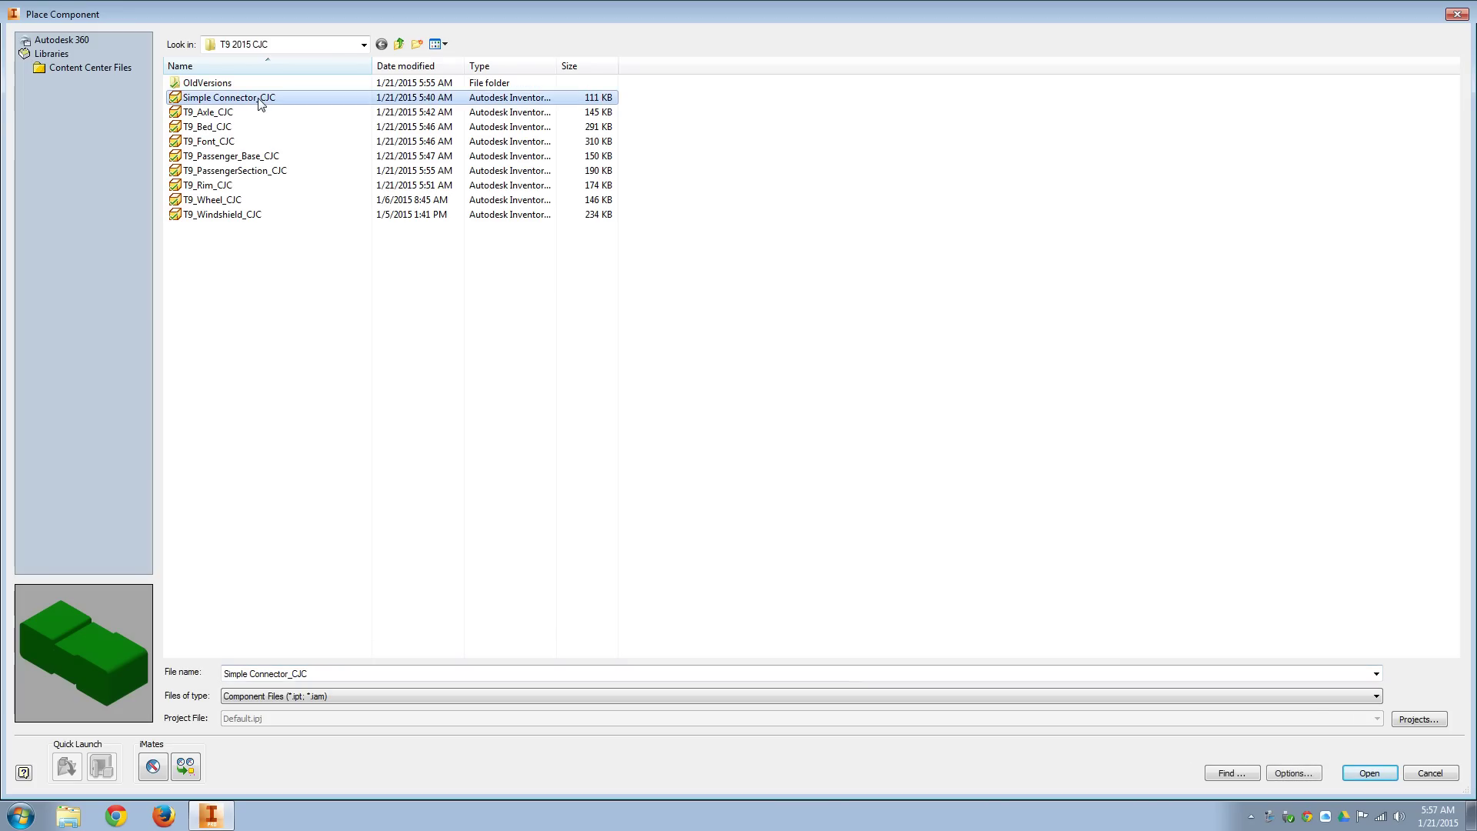
left_click(1360, 780)
left_click(551, 259)
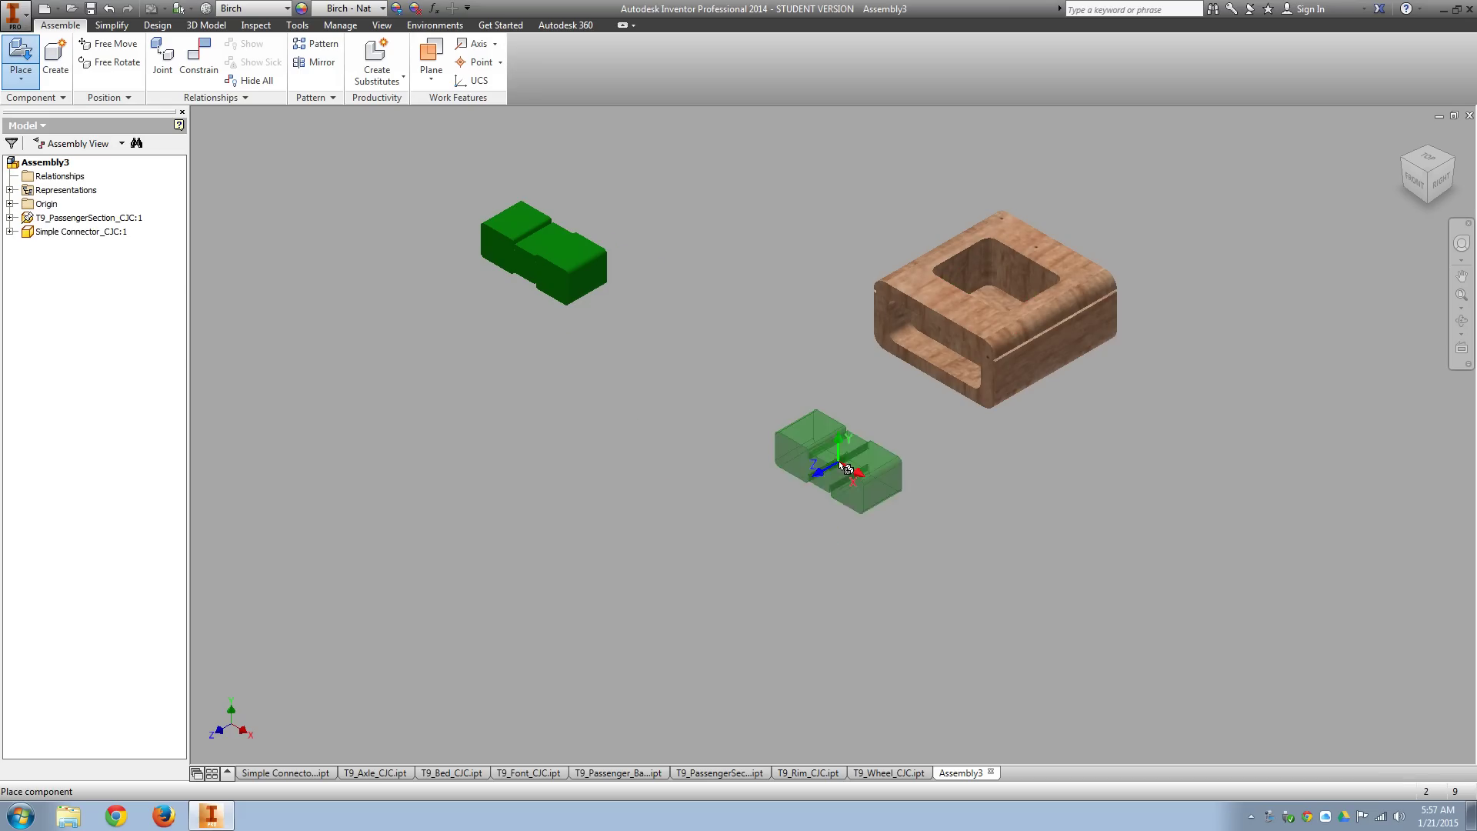
left_click(847, 467)
right_click(523, 380)
left_click(608, 400)
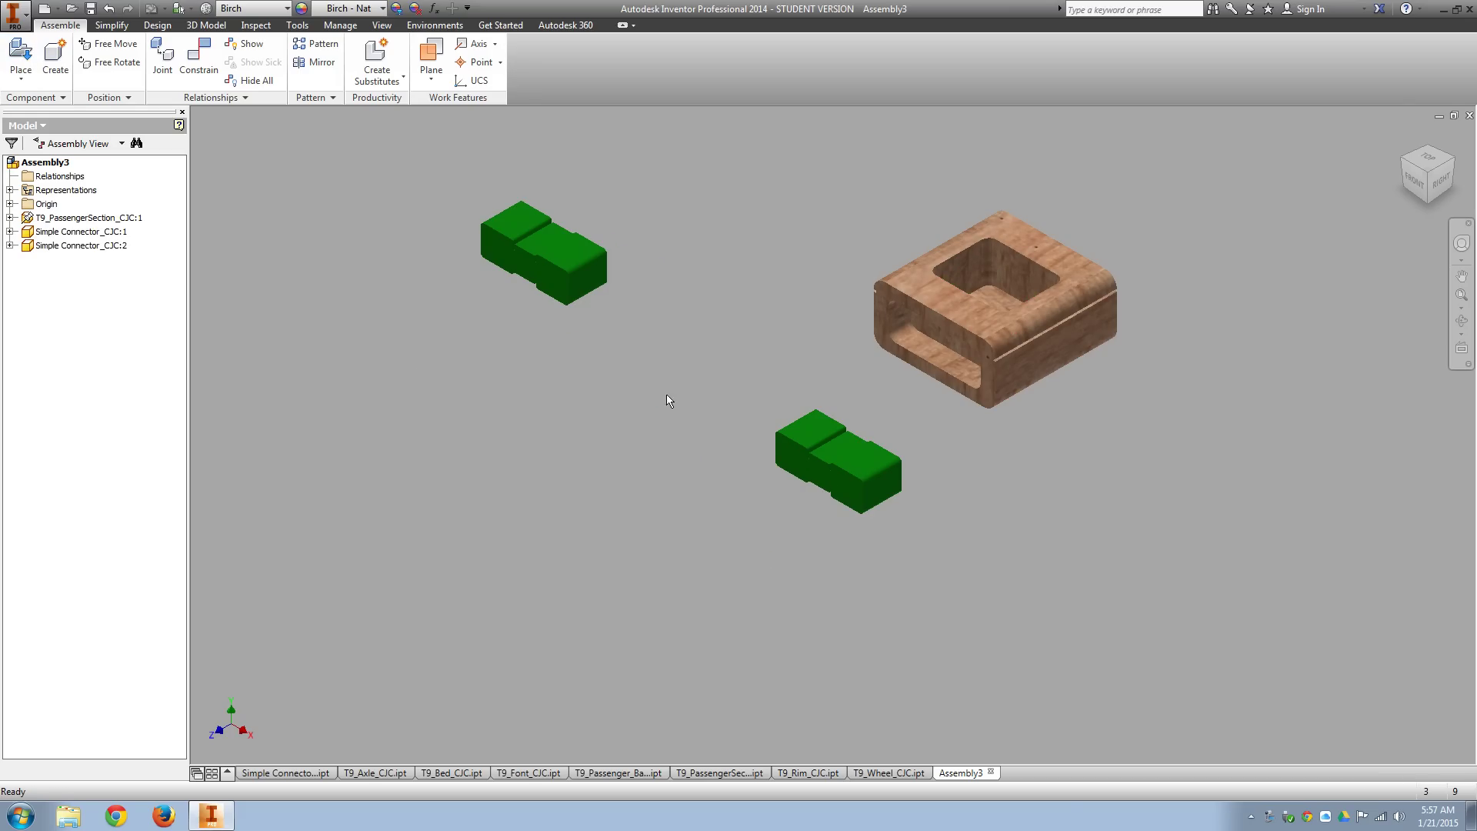
Reposition the second connector in the open space in front of the passenger section's slotted end.
scroll(689, 398, "up", 3)
scroll(689, 398, "down", 4)
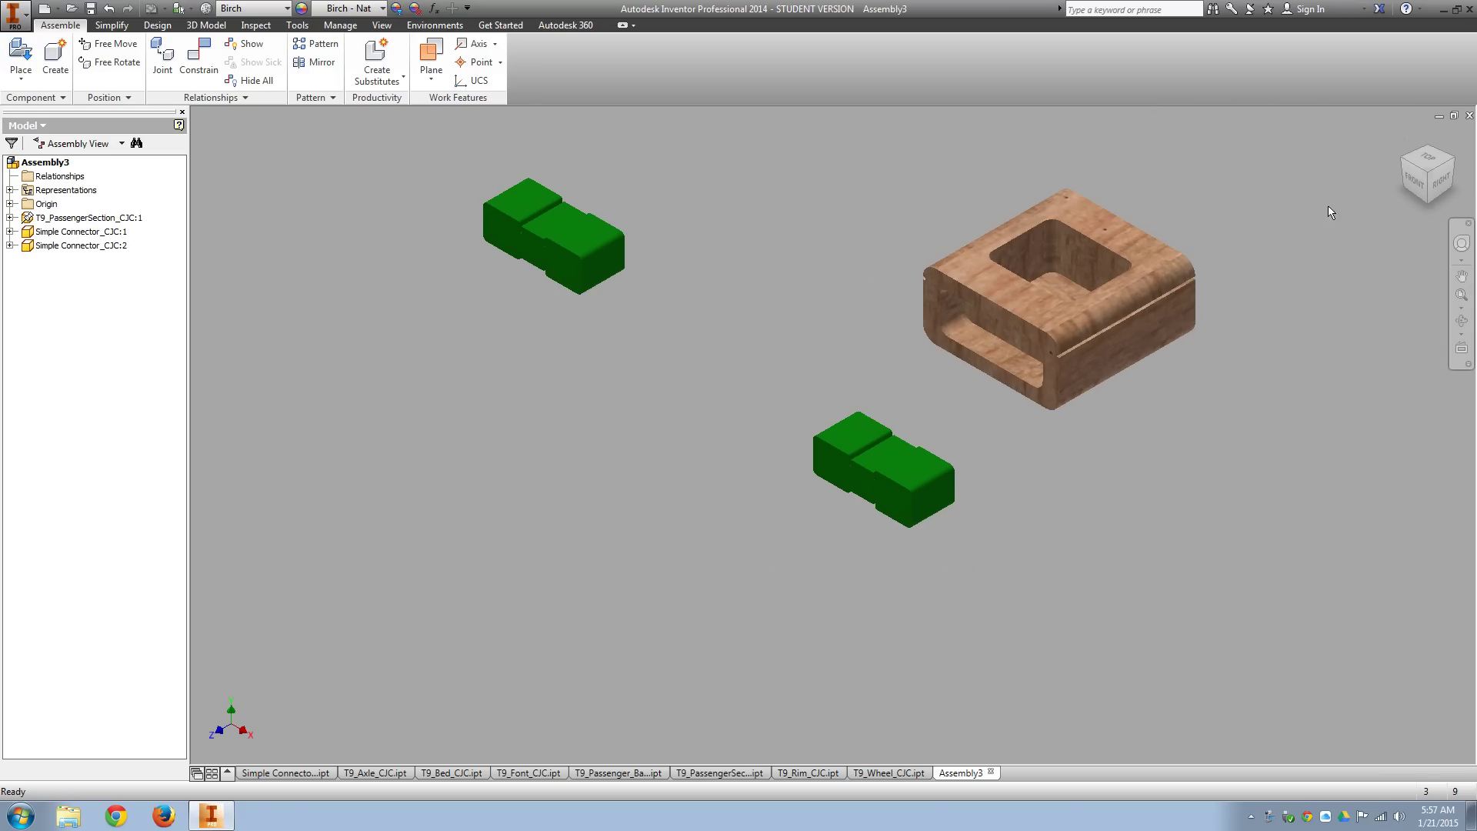
left_click(1452, 161)
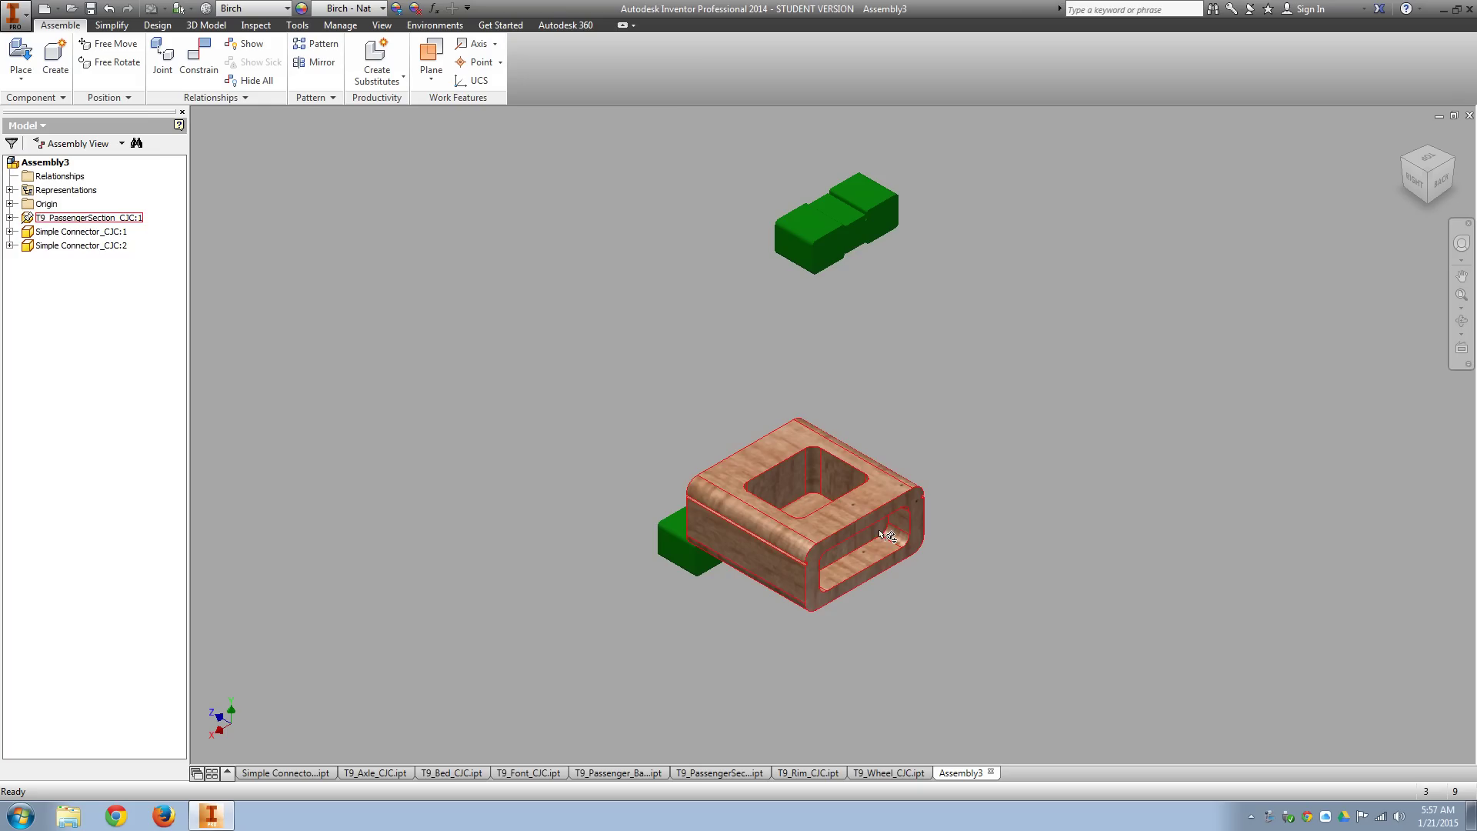
left_click(1404, 168)
left_click_drag(854, 613, 786, 489)
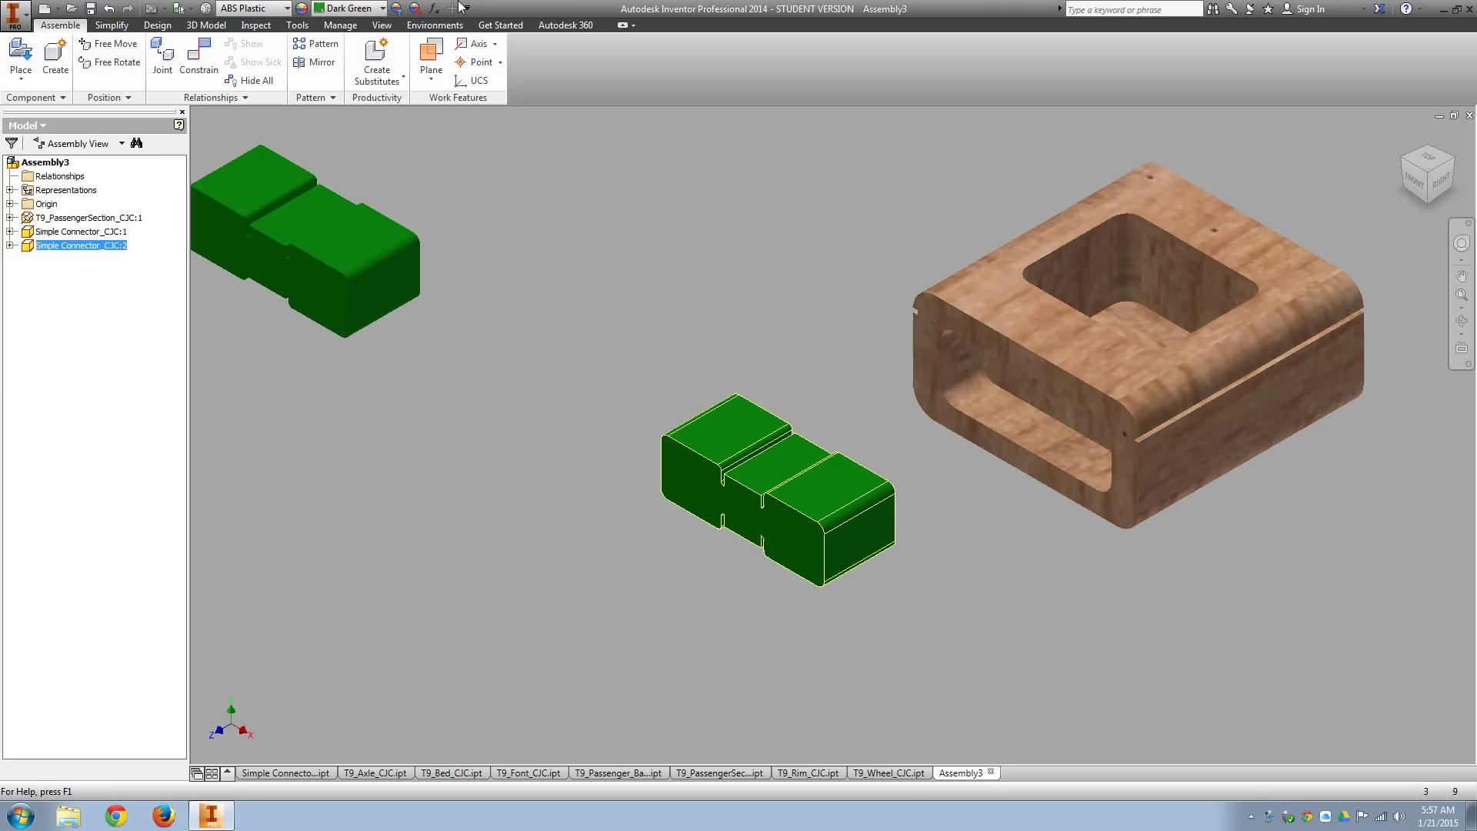
Mate the second connector's long side face to the recessed inner face of the passenger section's slot with a 0.000 in offset.
left_click(198, 56)
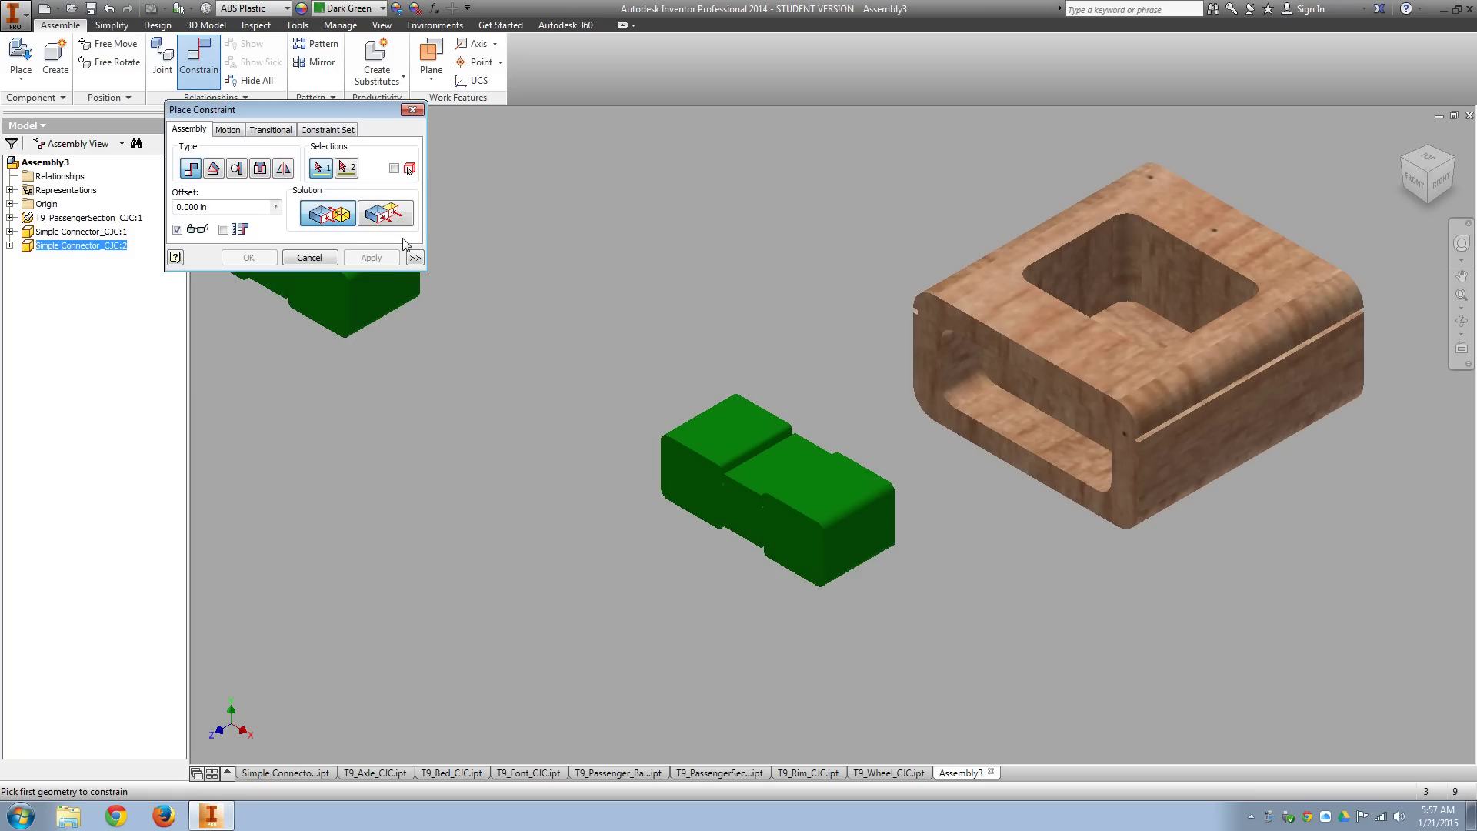
left_click(737, 511)
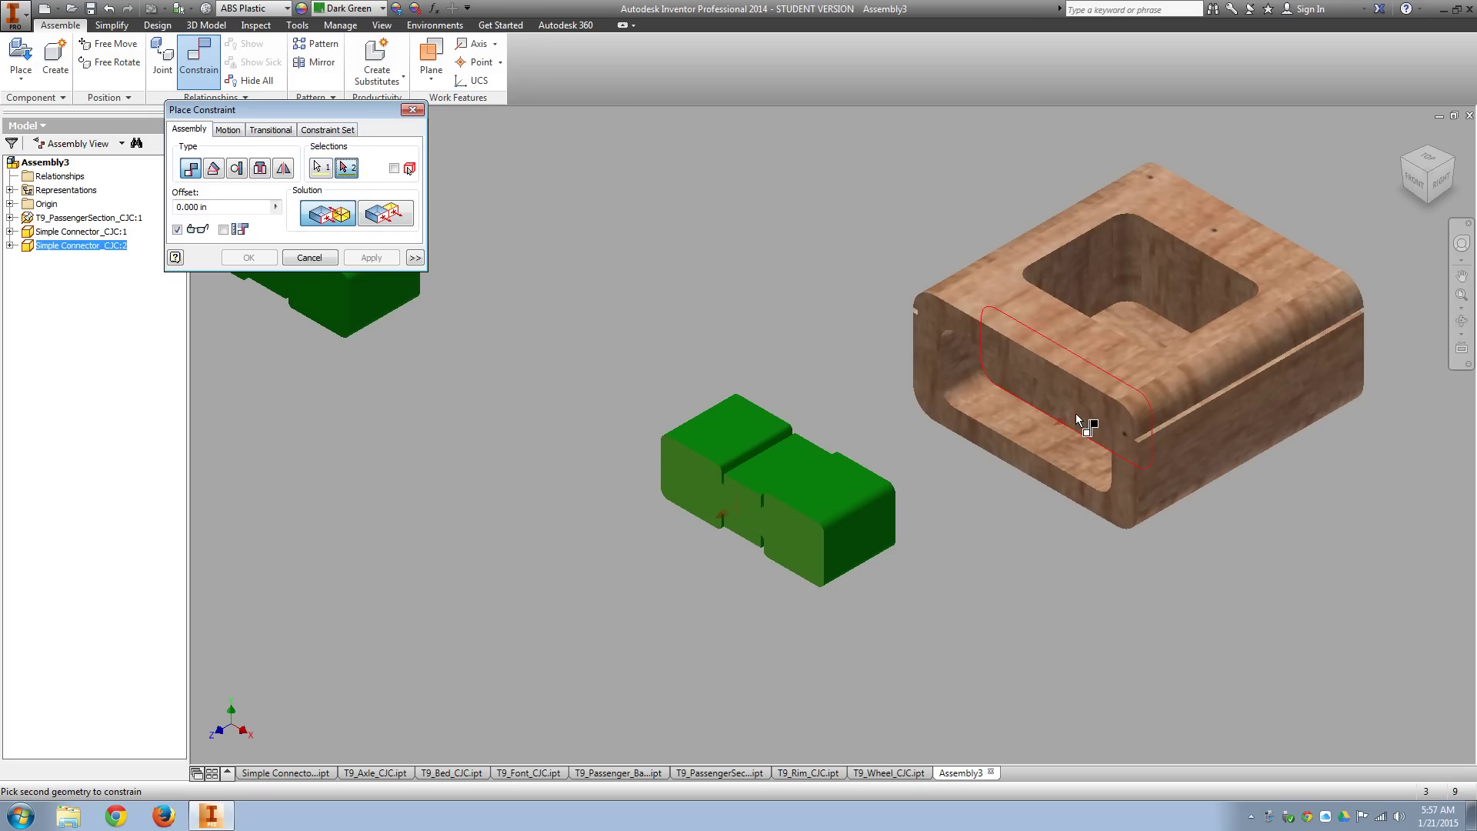
left_click(1031, 394)
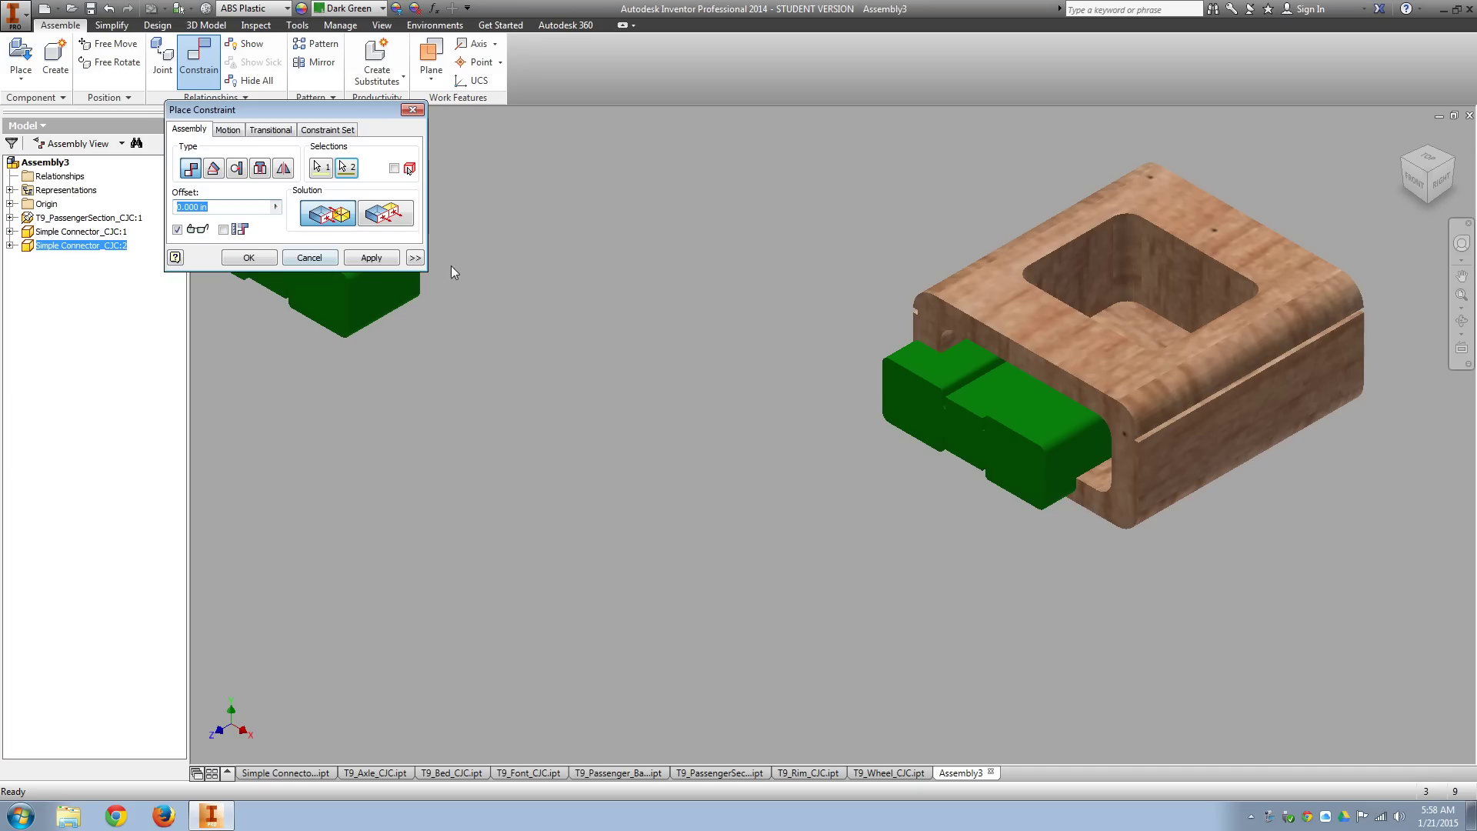
left_click(359, 258)
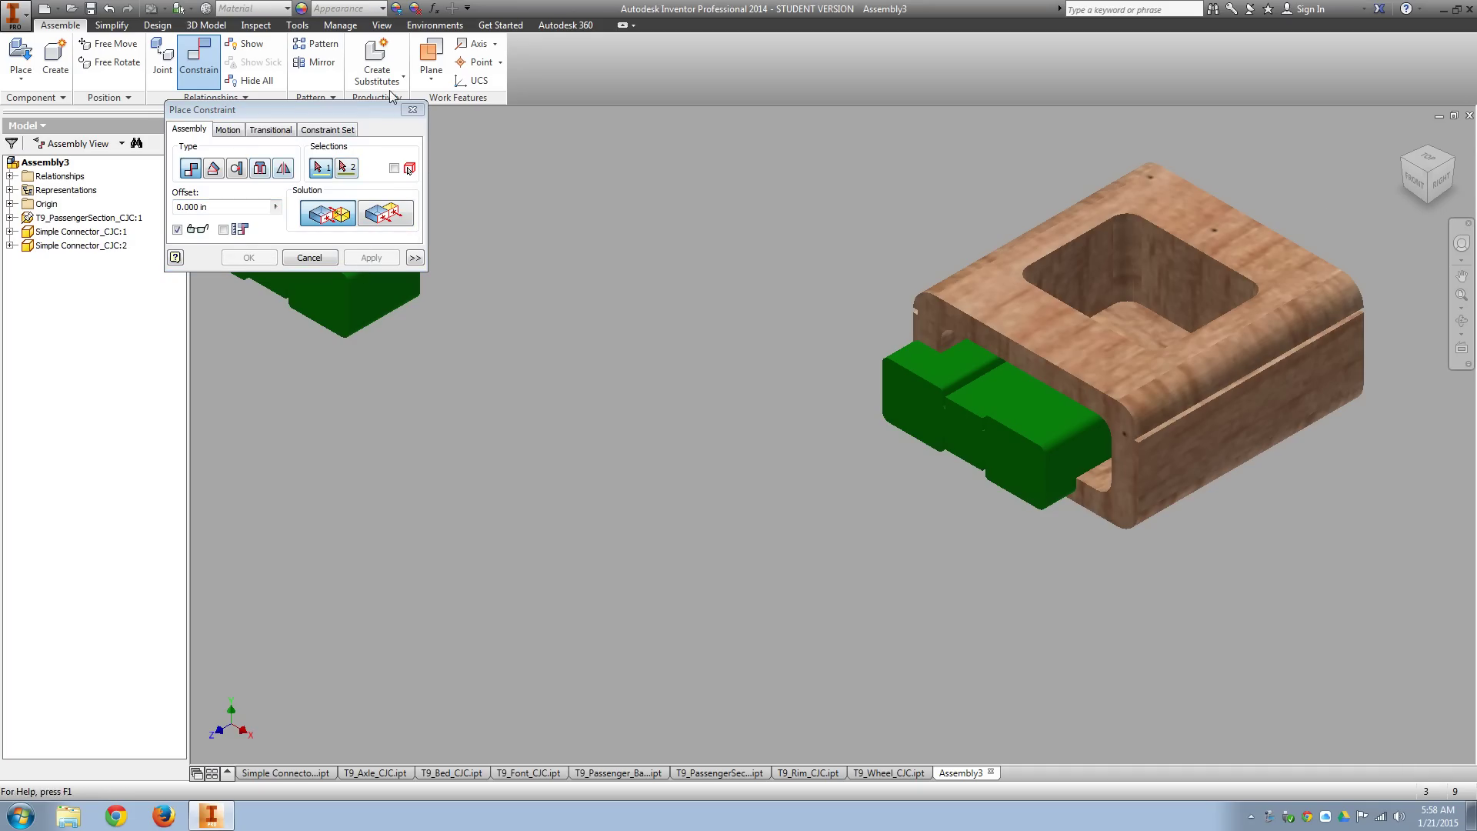
left_click_drag(373, 112, 569, 423)
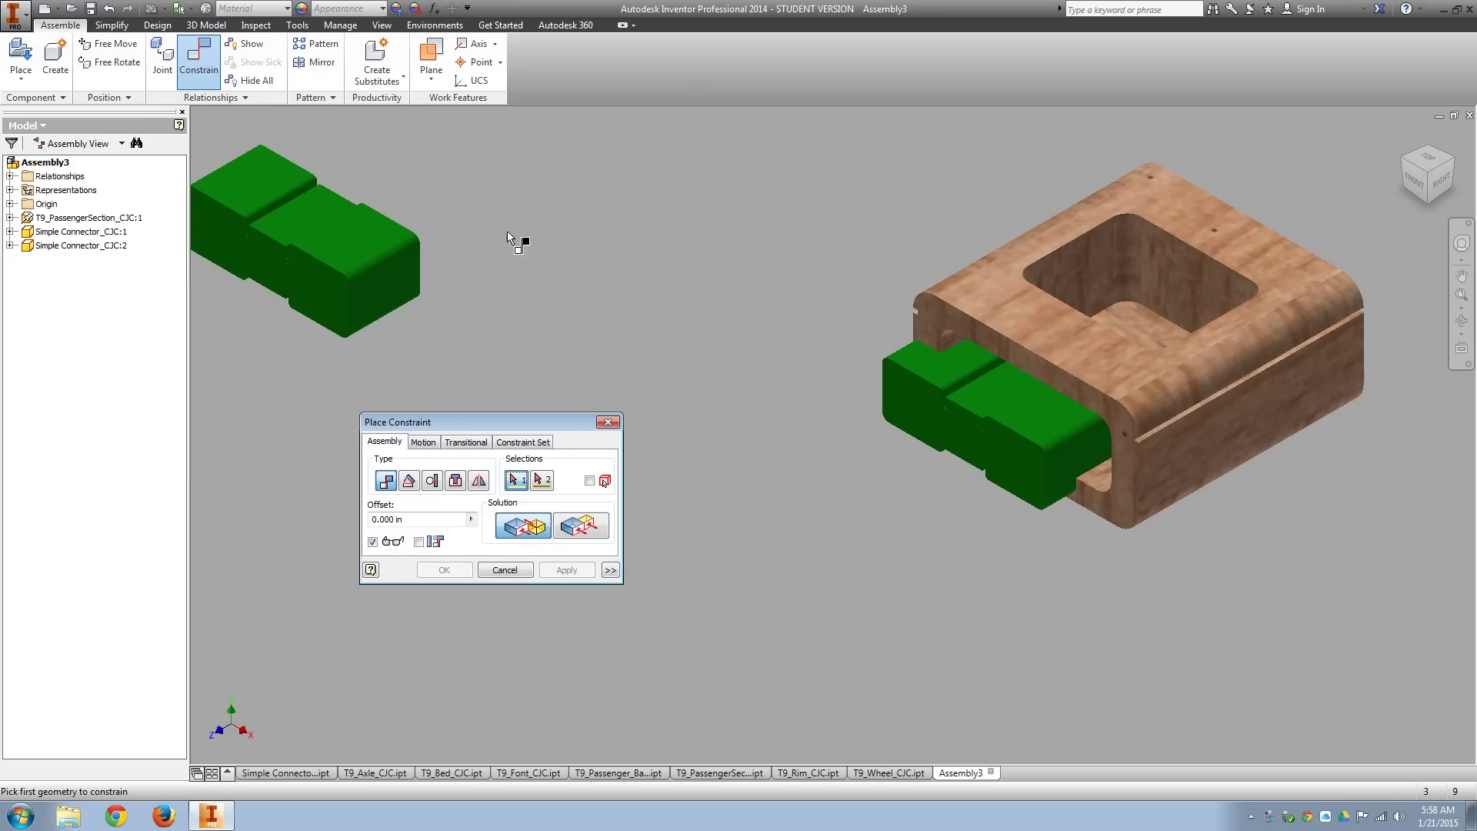
left_click(608, 422)
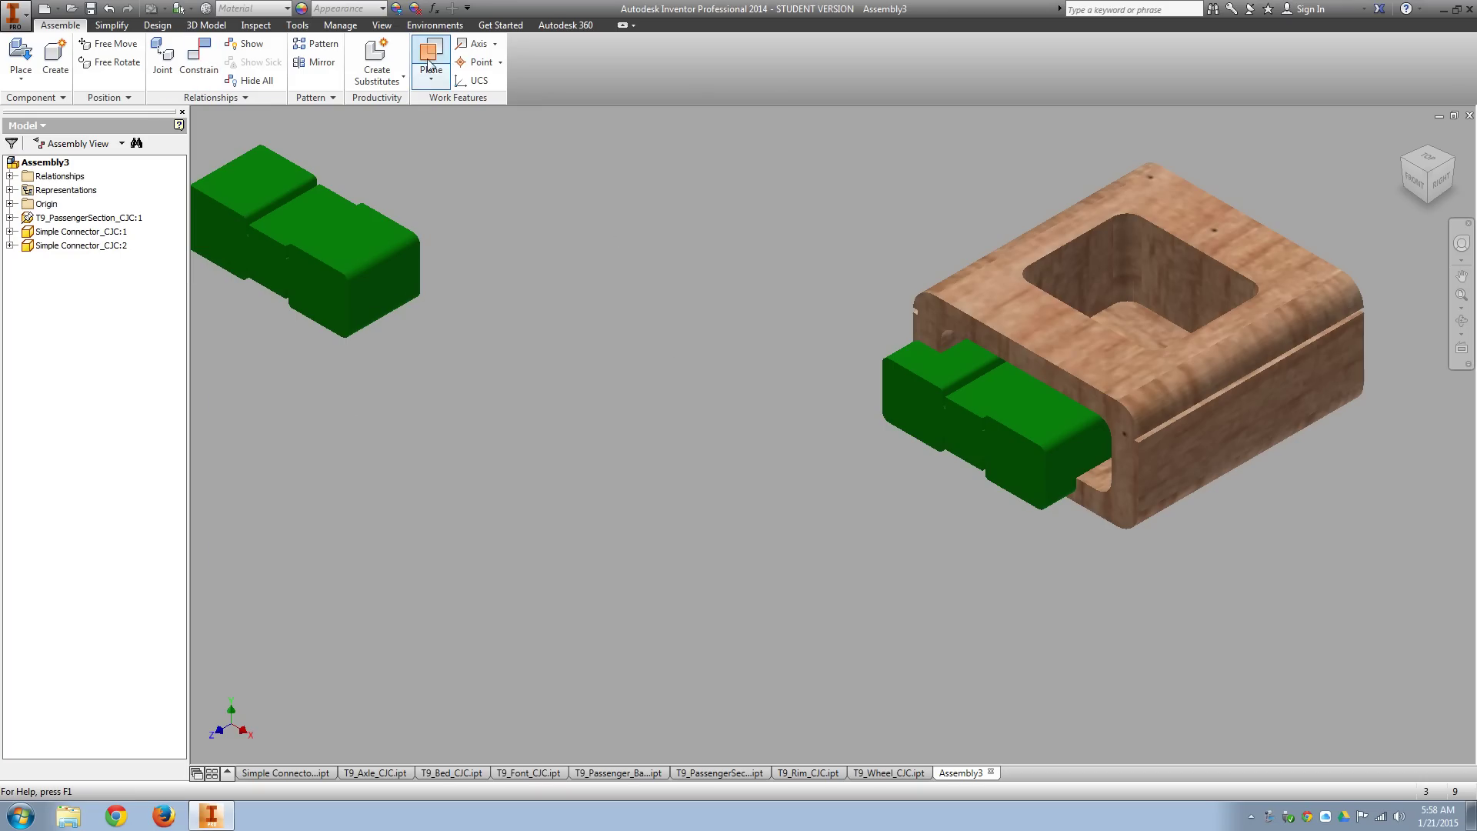
Free-rotate the second connector until its underside faces the view.
left_click(162, 65)
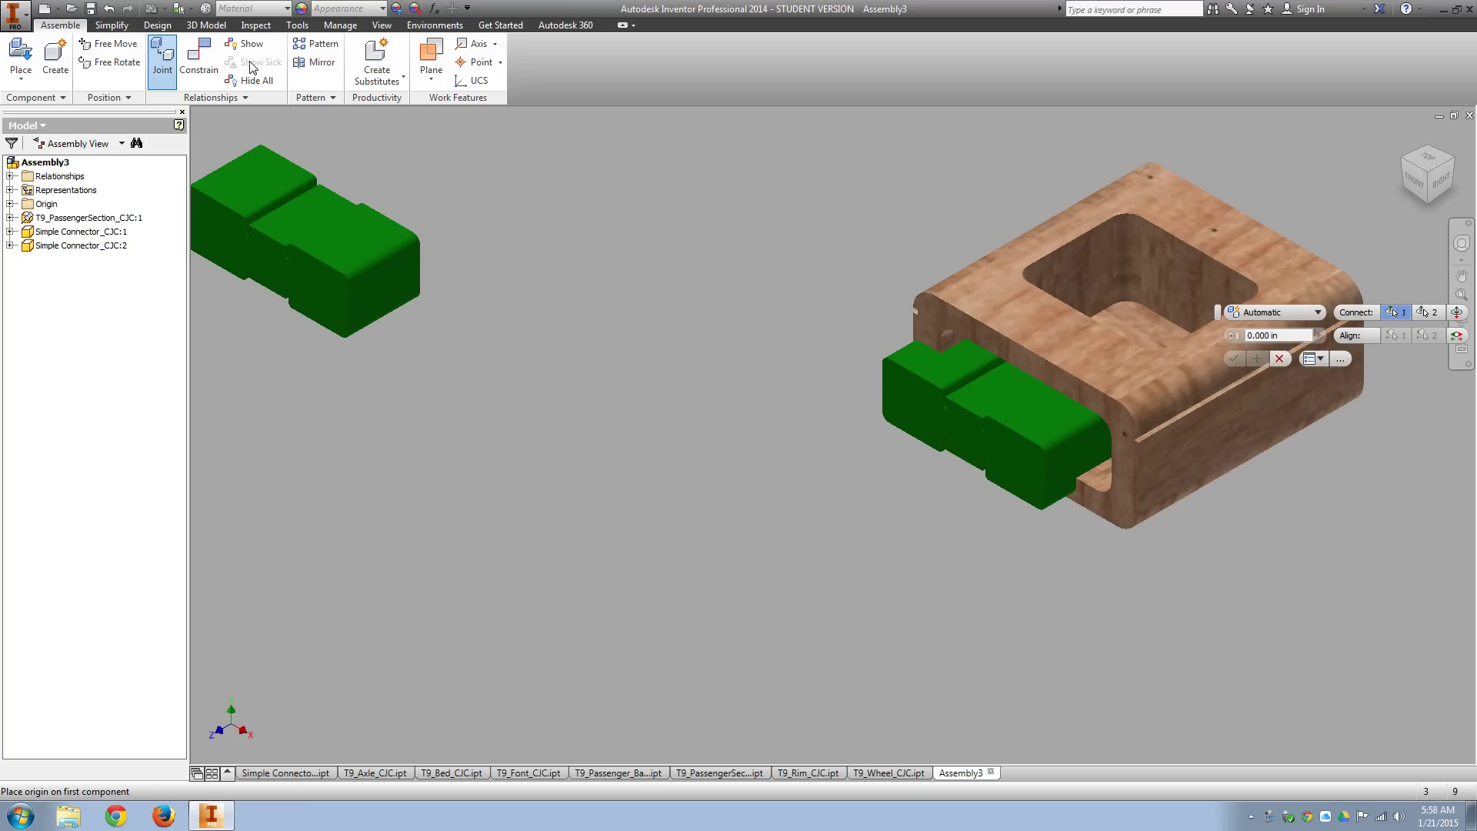
left_click(110, 61)
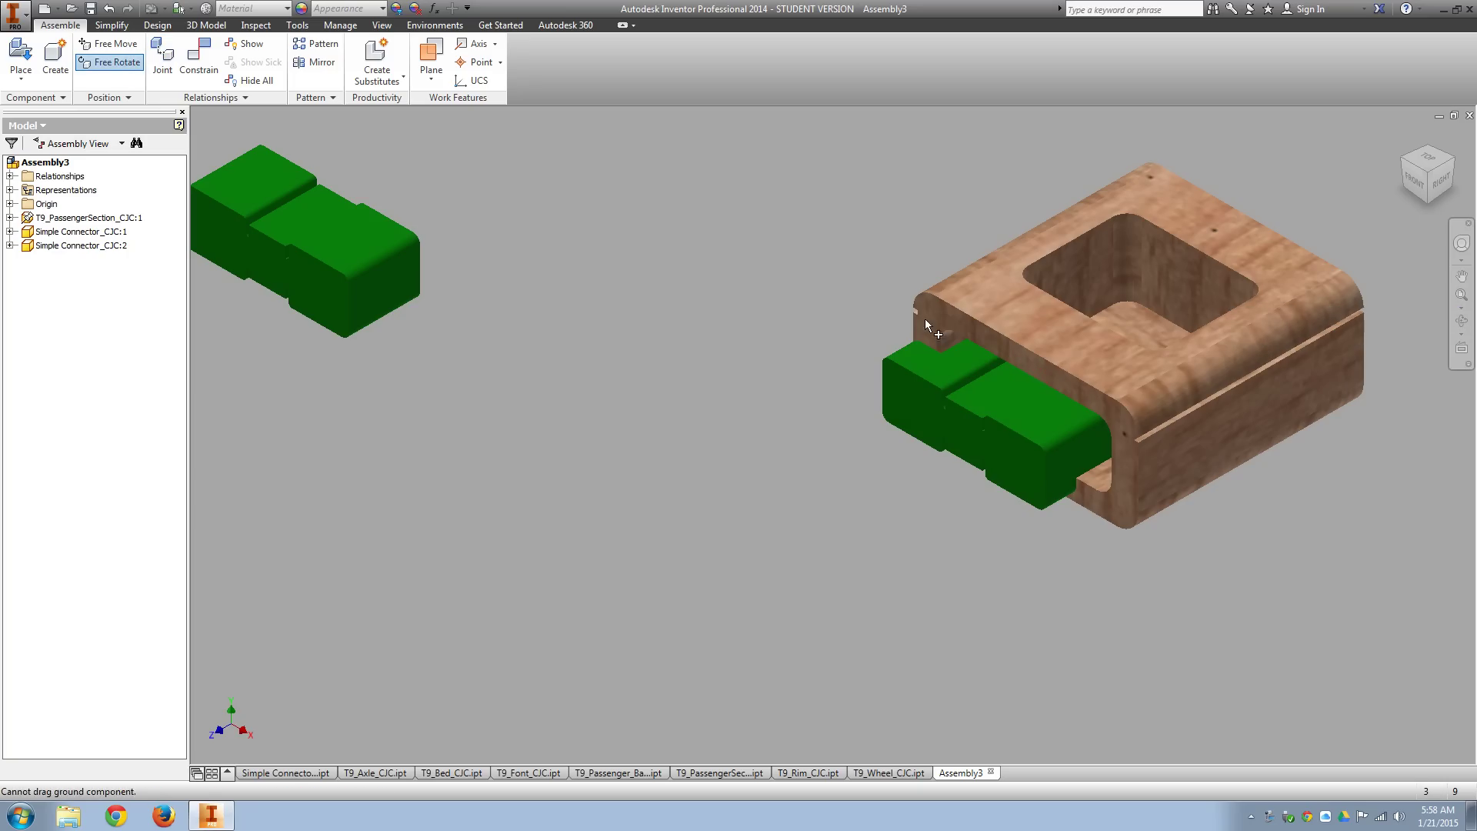
left_click(992, 416)
left_click_drag(1005, 544, 997, 512)
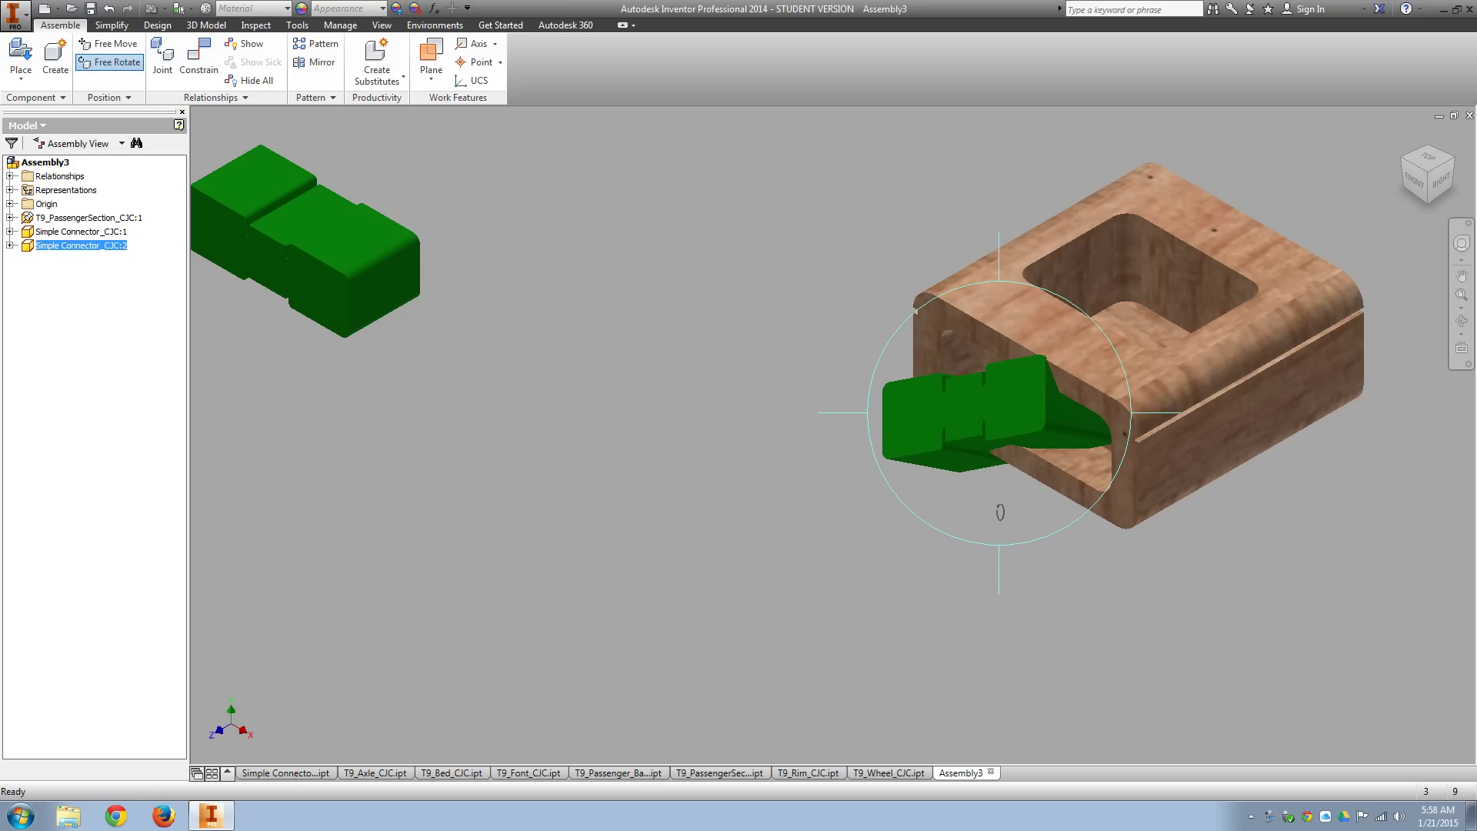
Mate the second connector's bottom face to the floor of the passenger section's slot with a 0.000 in offset.
left_click(195, 54)
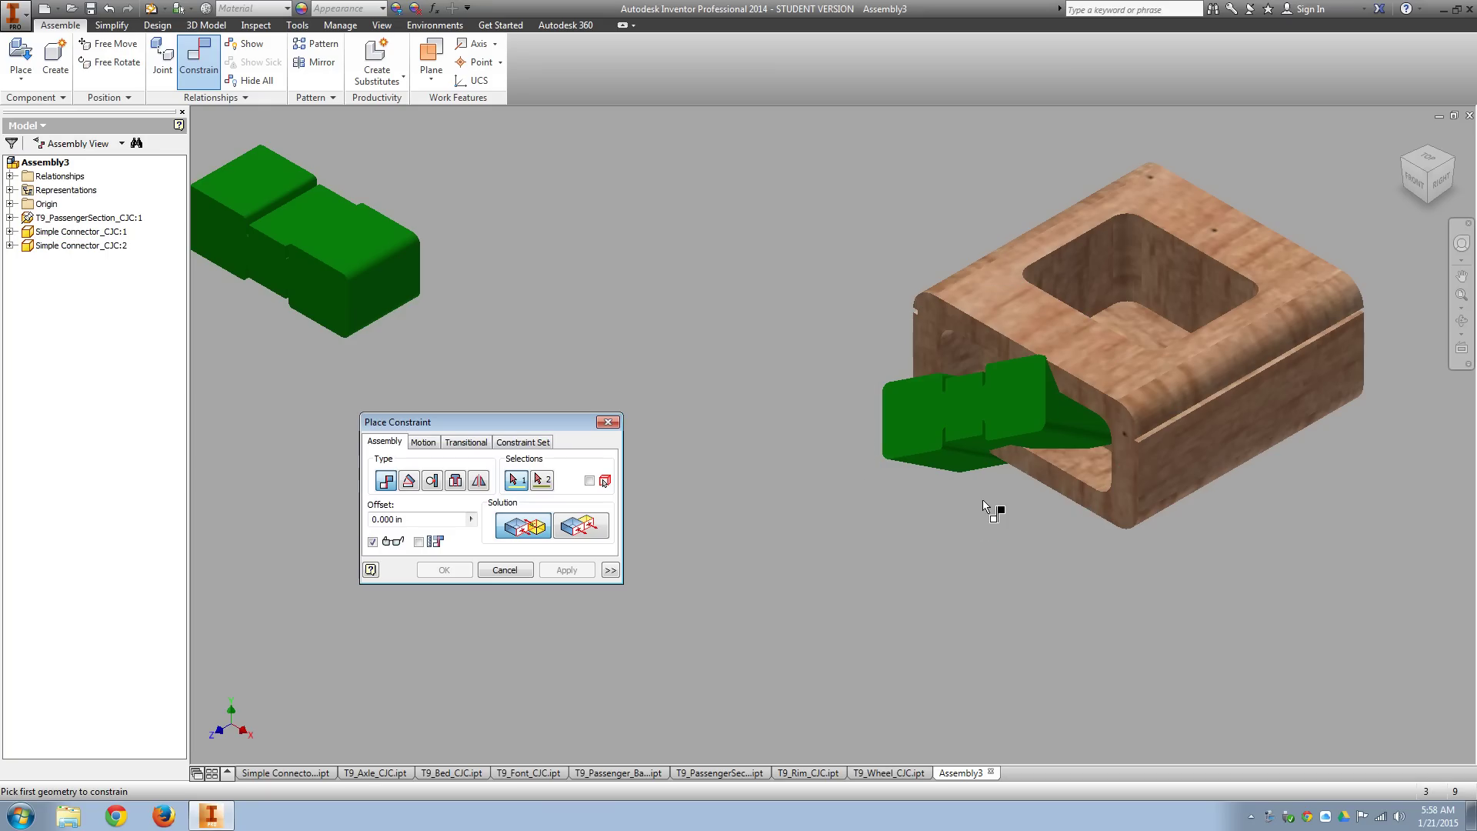
left_click(1031, 440)
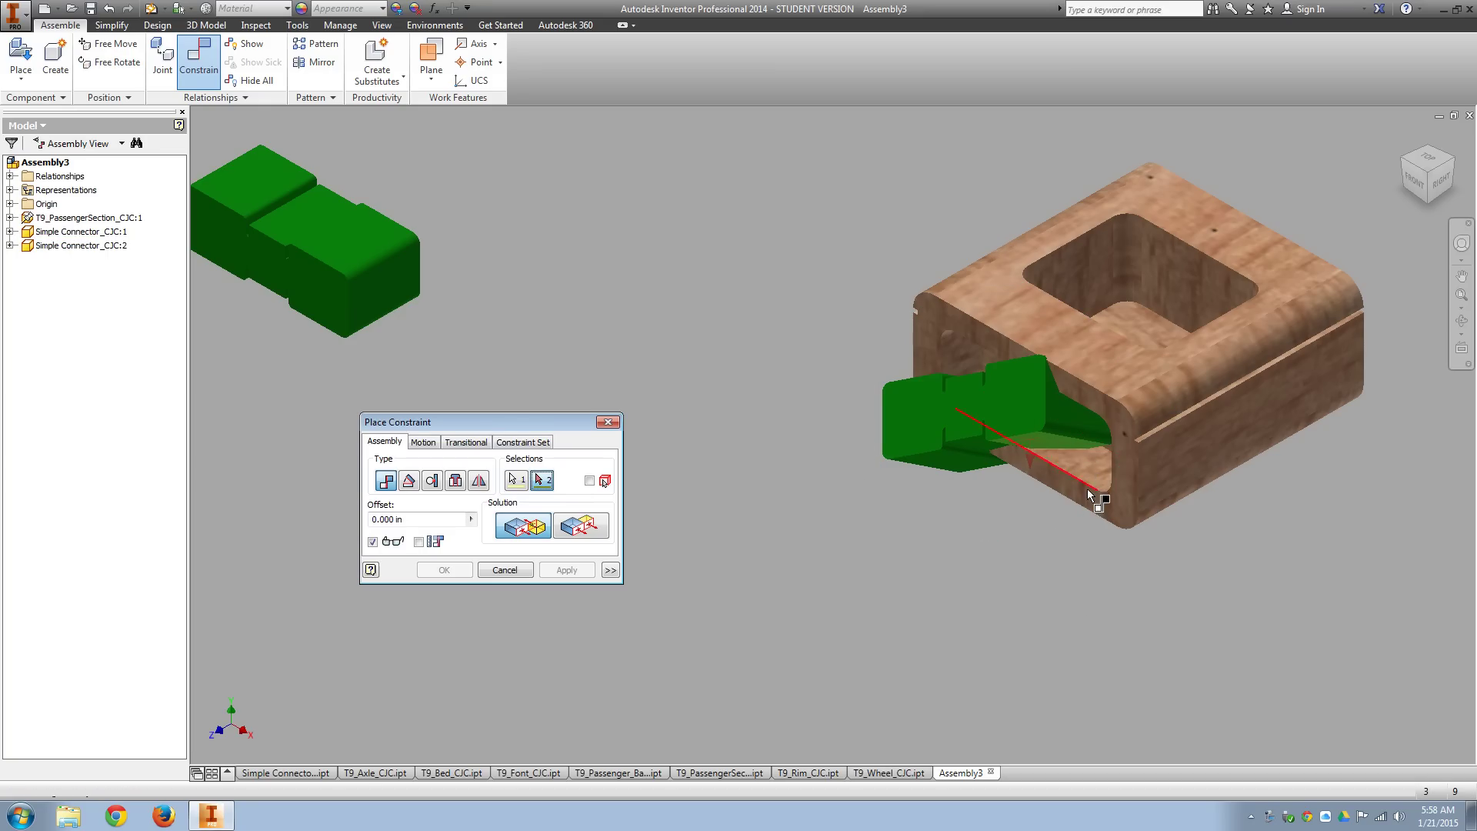
left_click(1077, 460)
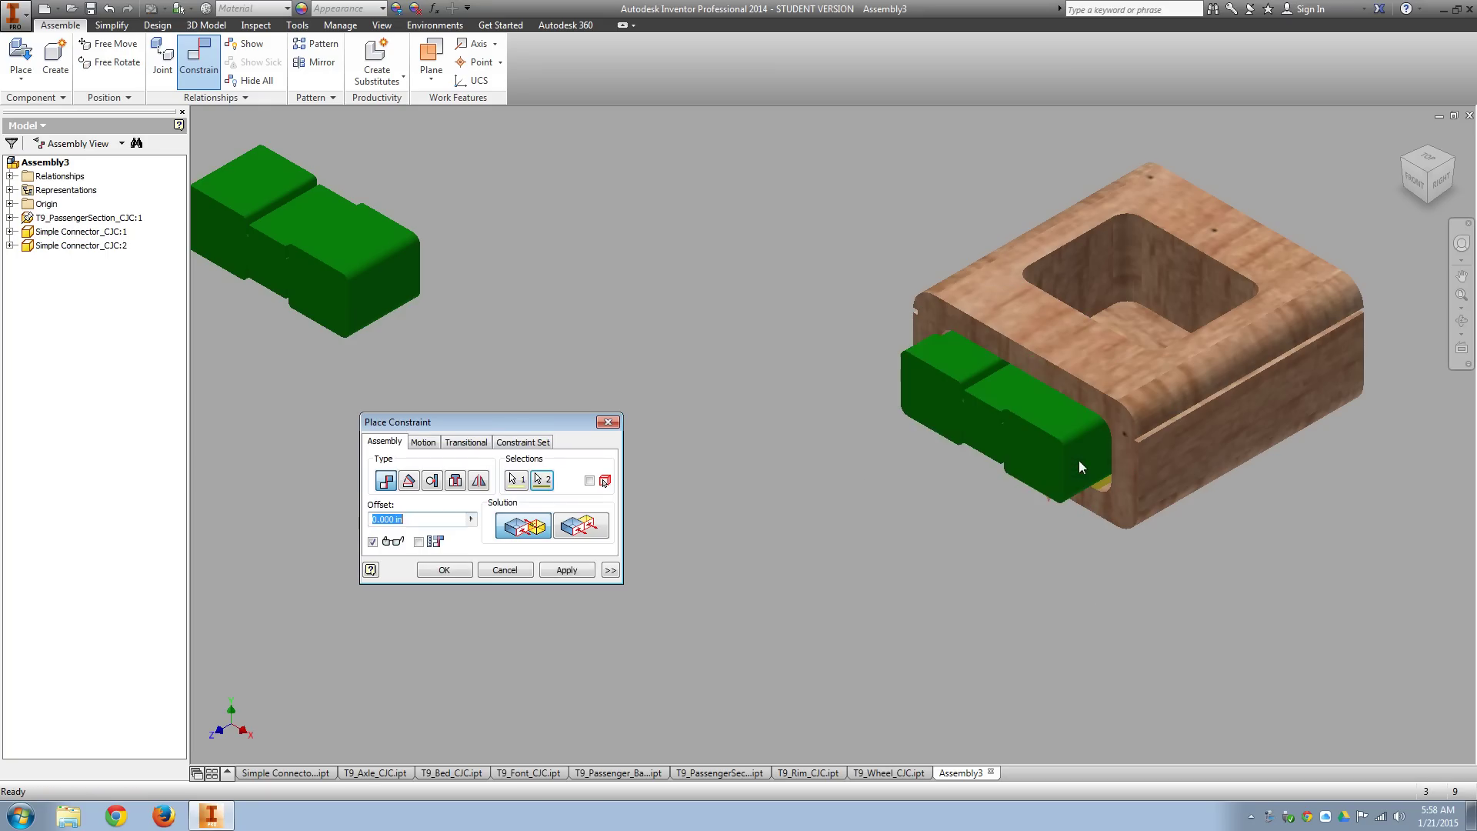
left_click(565, 571)
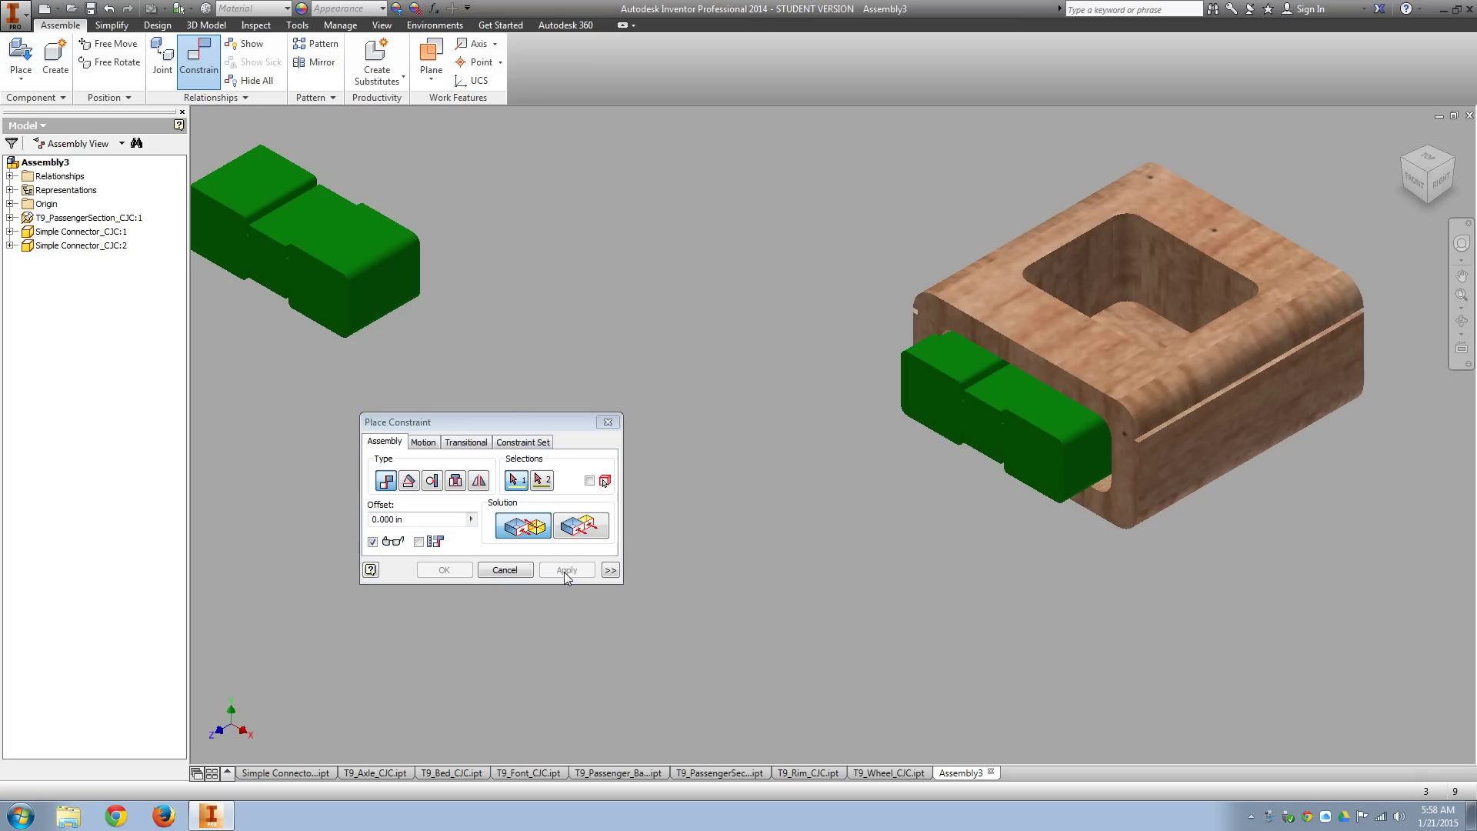
Free-move the second connector off its slot position and free-rotate it until its end face and the slot's end wall are exposed.
left_click(108, 44)
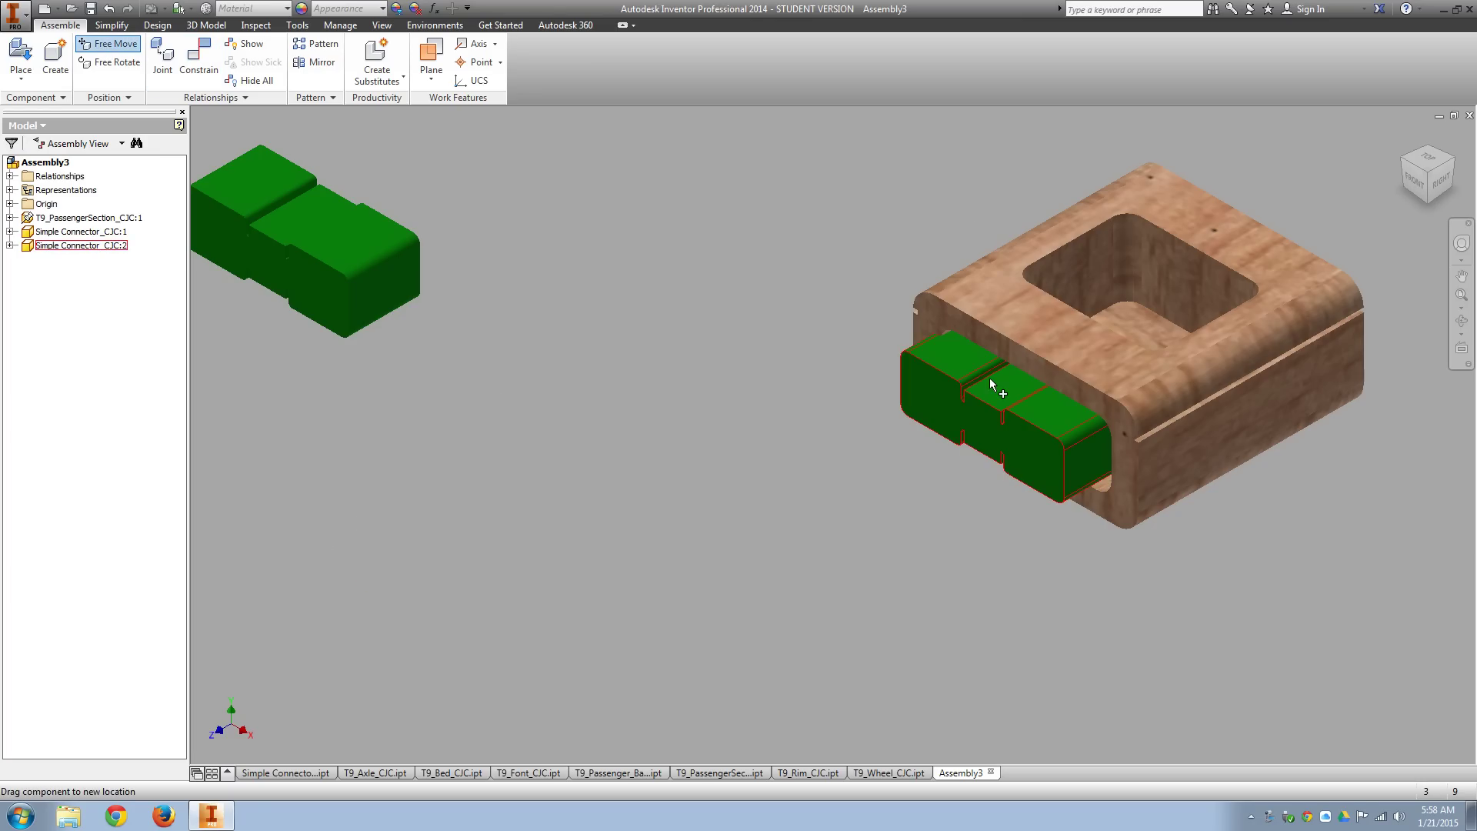
left_click_drag(989, 386, 1020, 419)
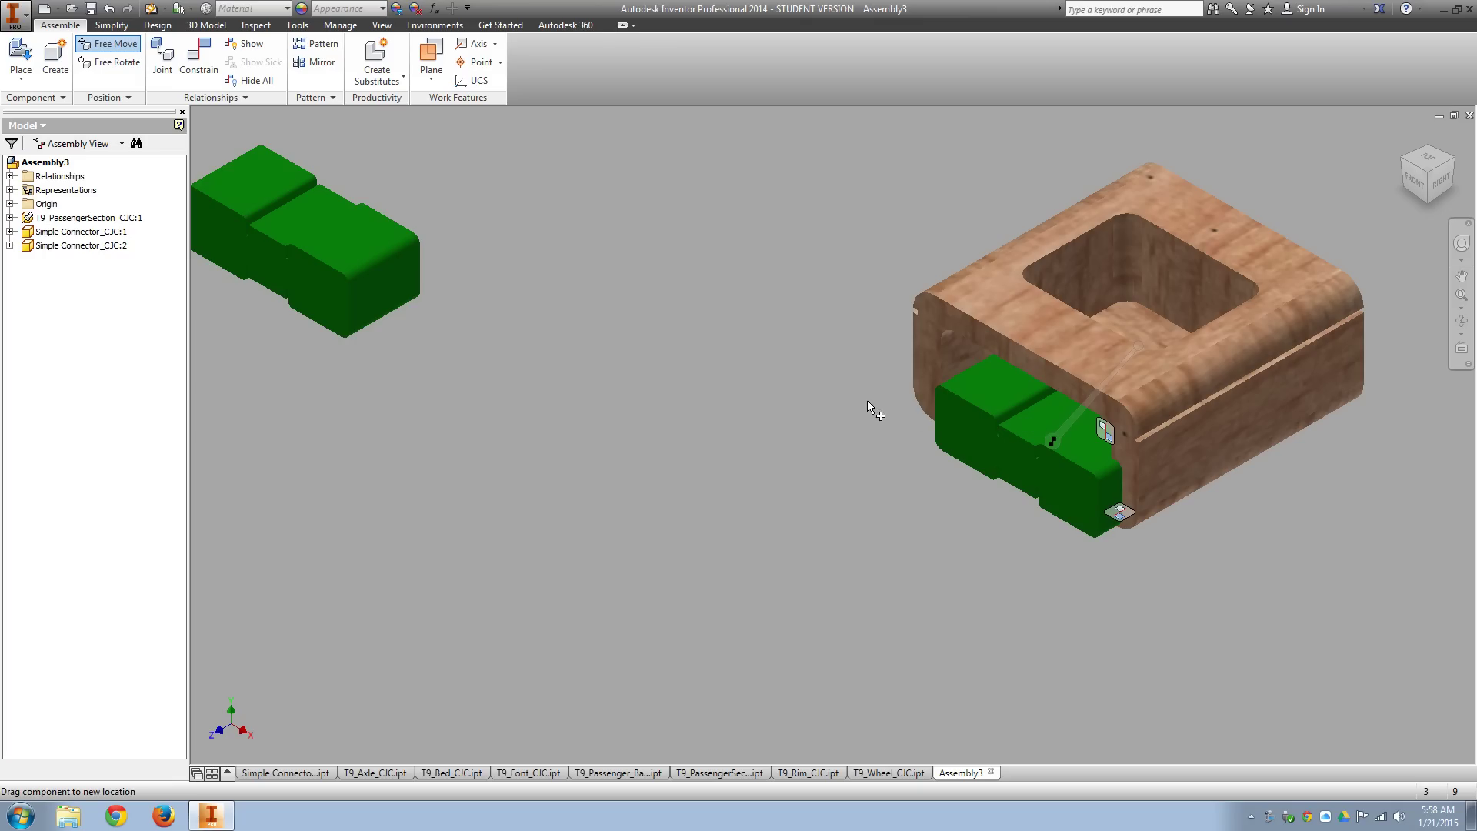
left_click(199, 55)
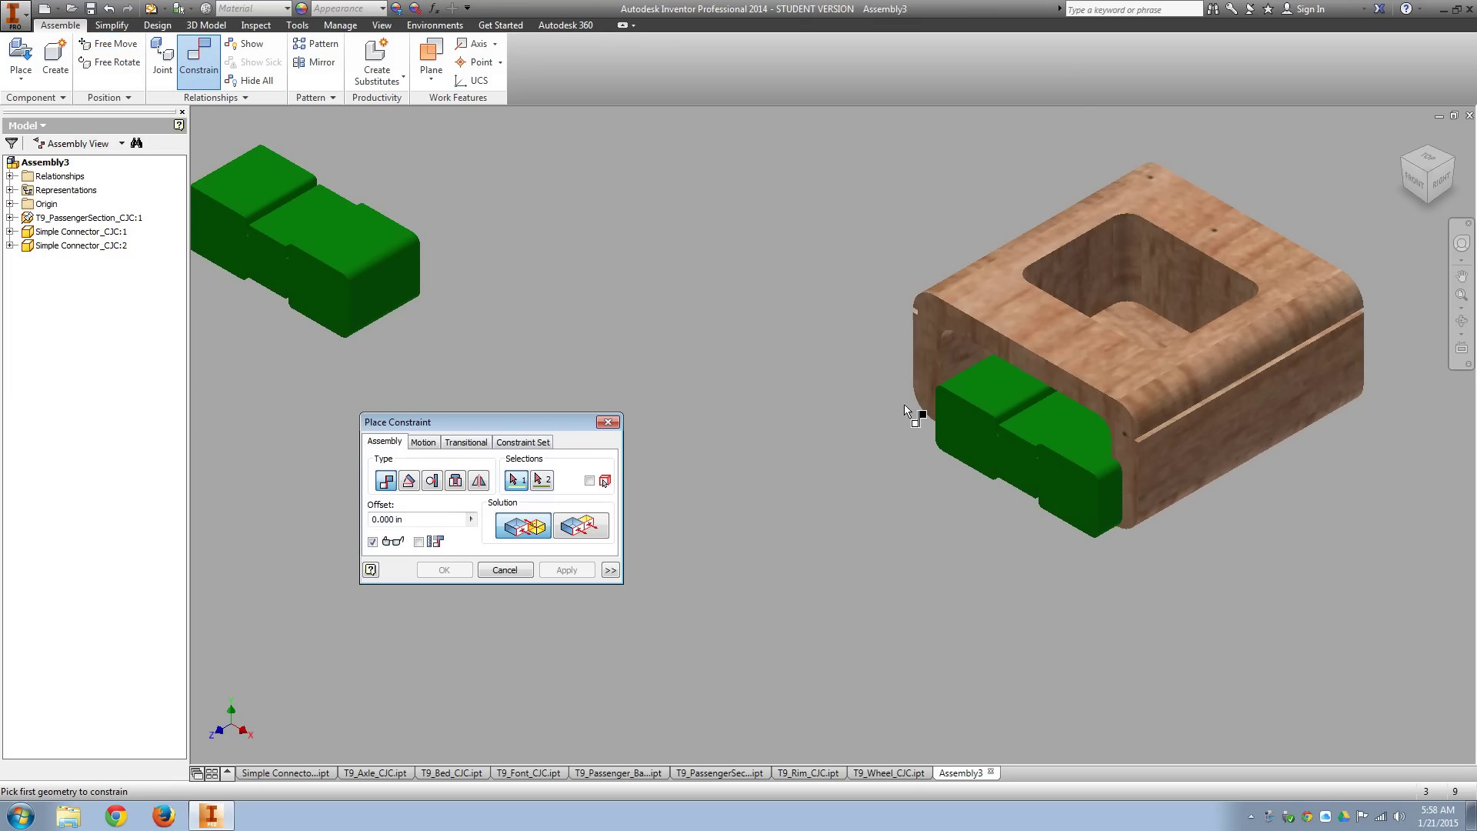
left_click(109, 62)
left_click(1003, 368)
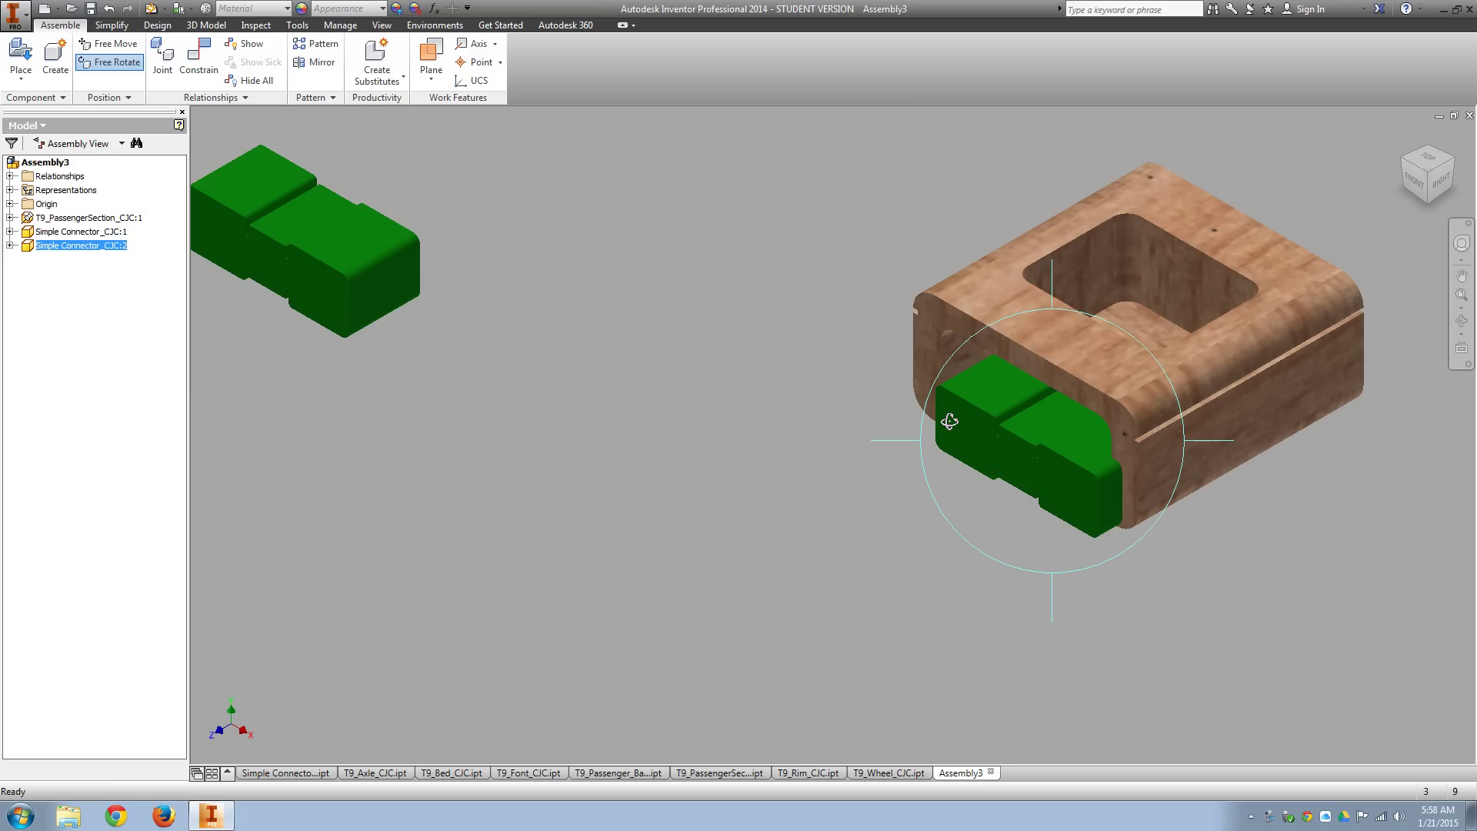
left_click_drag(1047, 304, 943, 382)
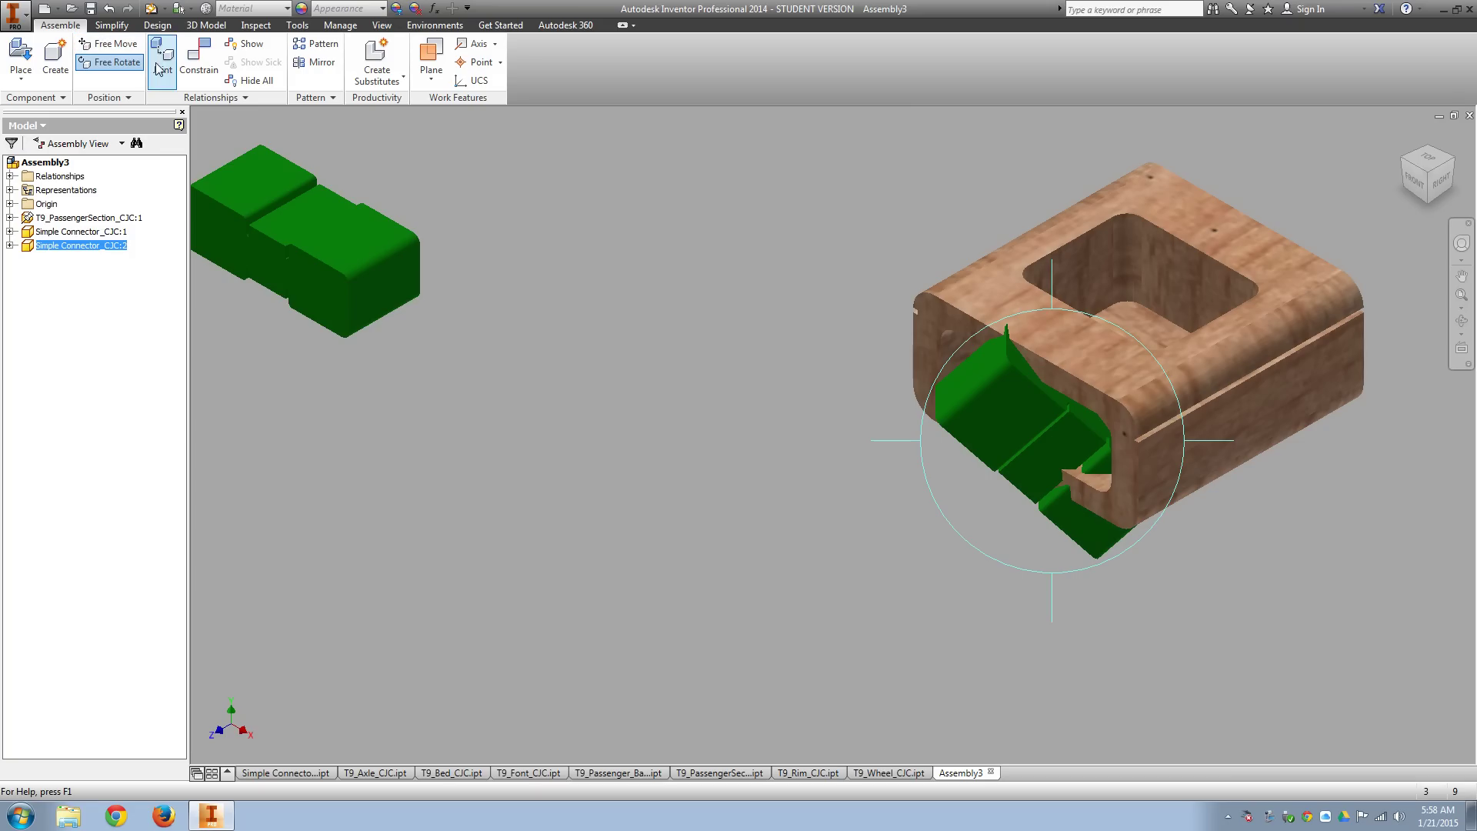
Mate the second connector's end face to the matching end wall of the passenger section's slot with a 0.000 in offset.
left_click(197, 66)
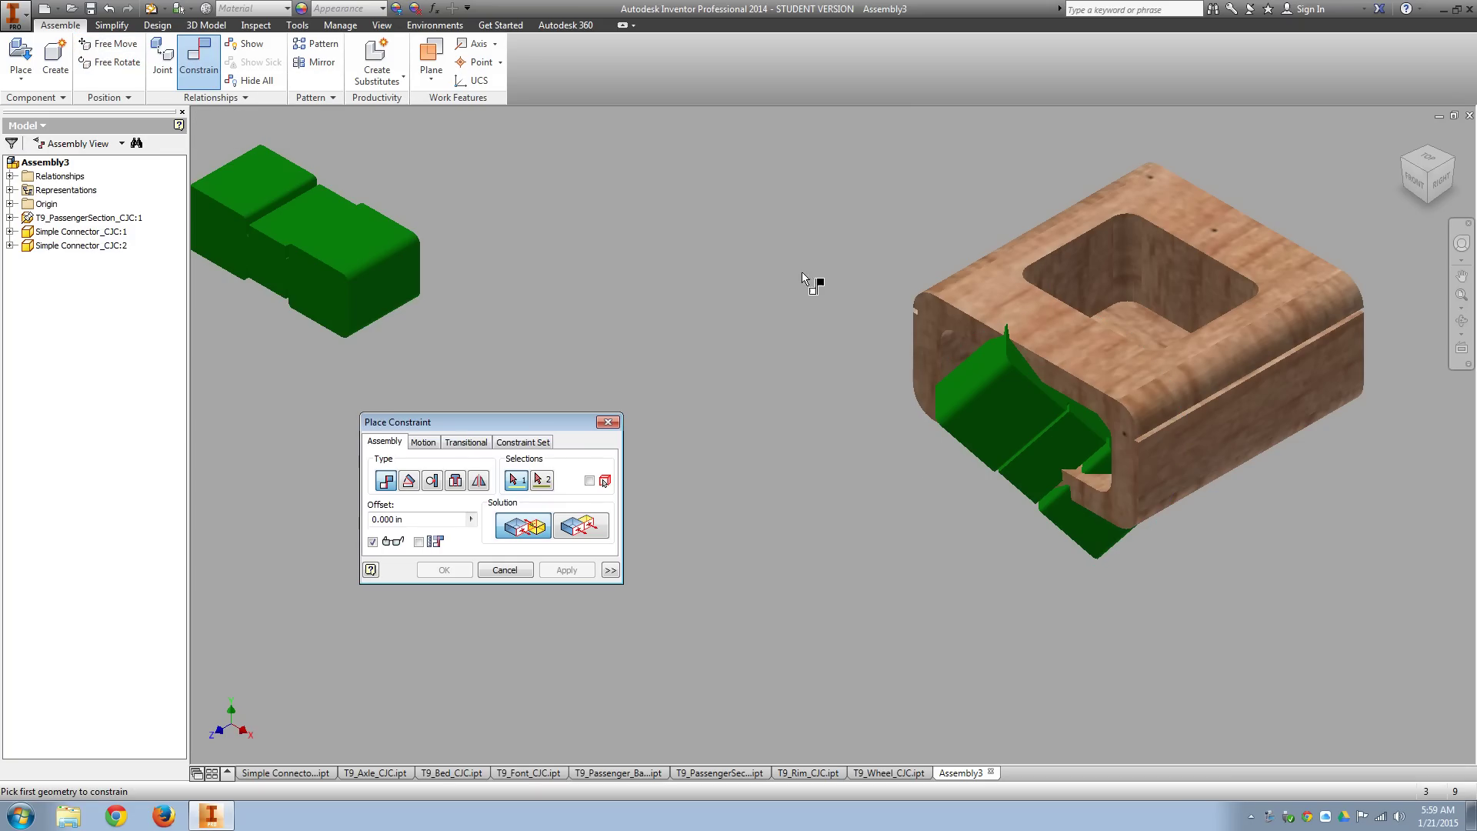
left_click(965, 373)
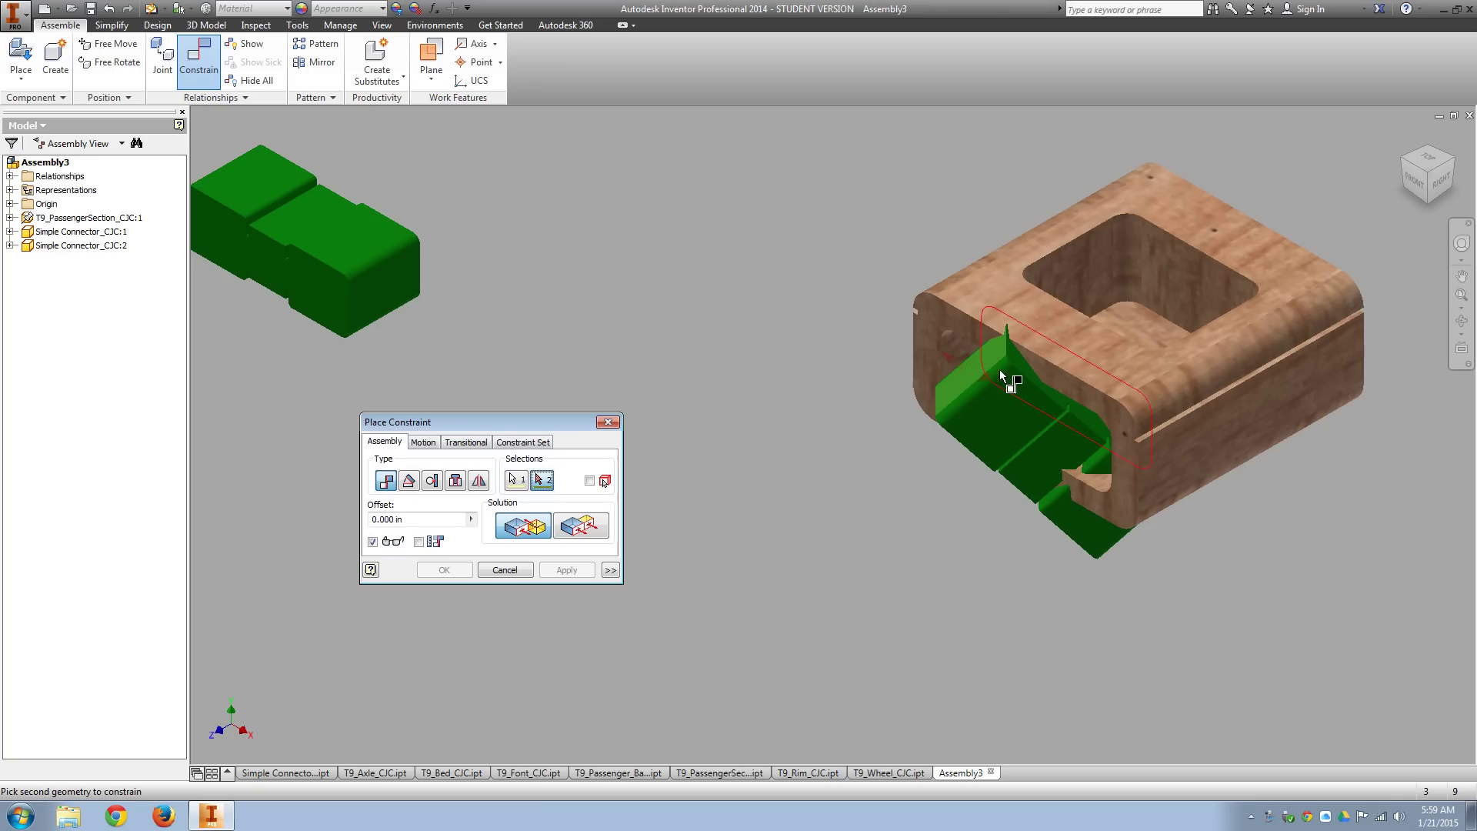
left_click(956, 357)
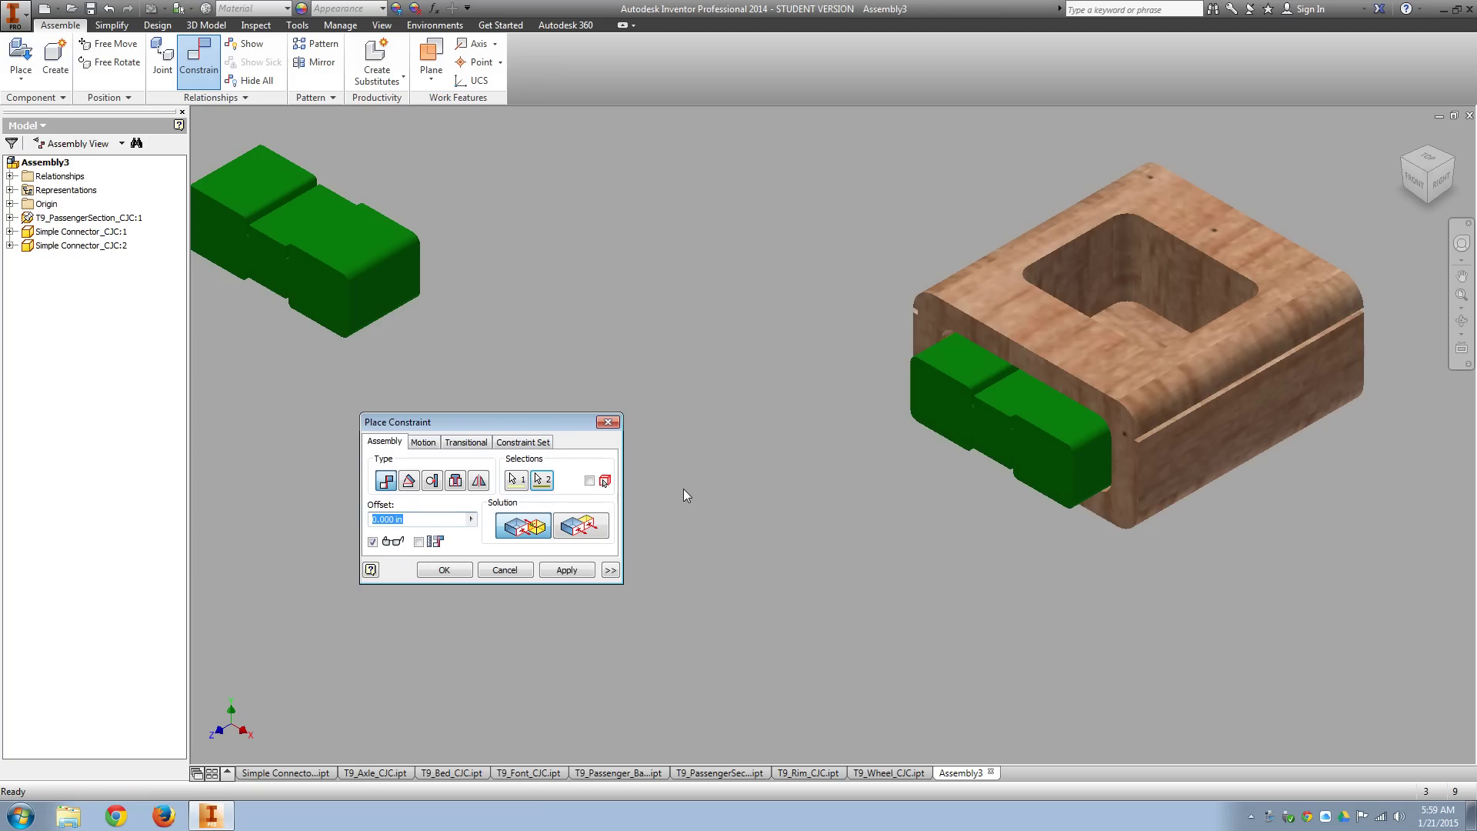
left_click(584, 575)
left_click(608, 422)
Test whether the second connector can still move in the slot and inspect its fit from the front.
right_click(573, 261)
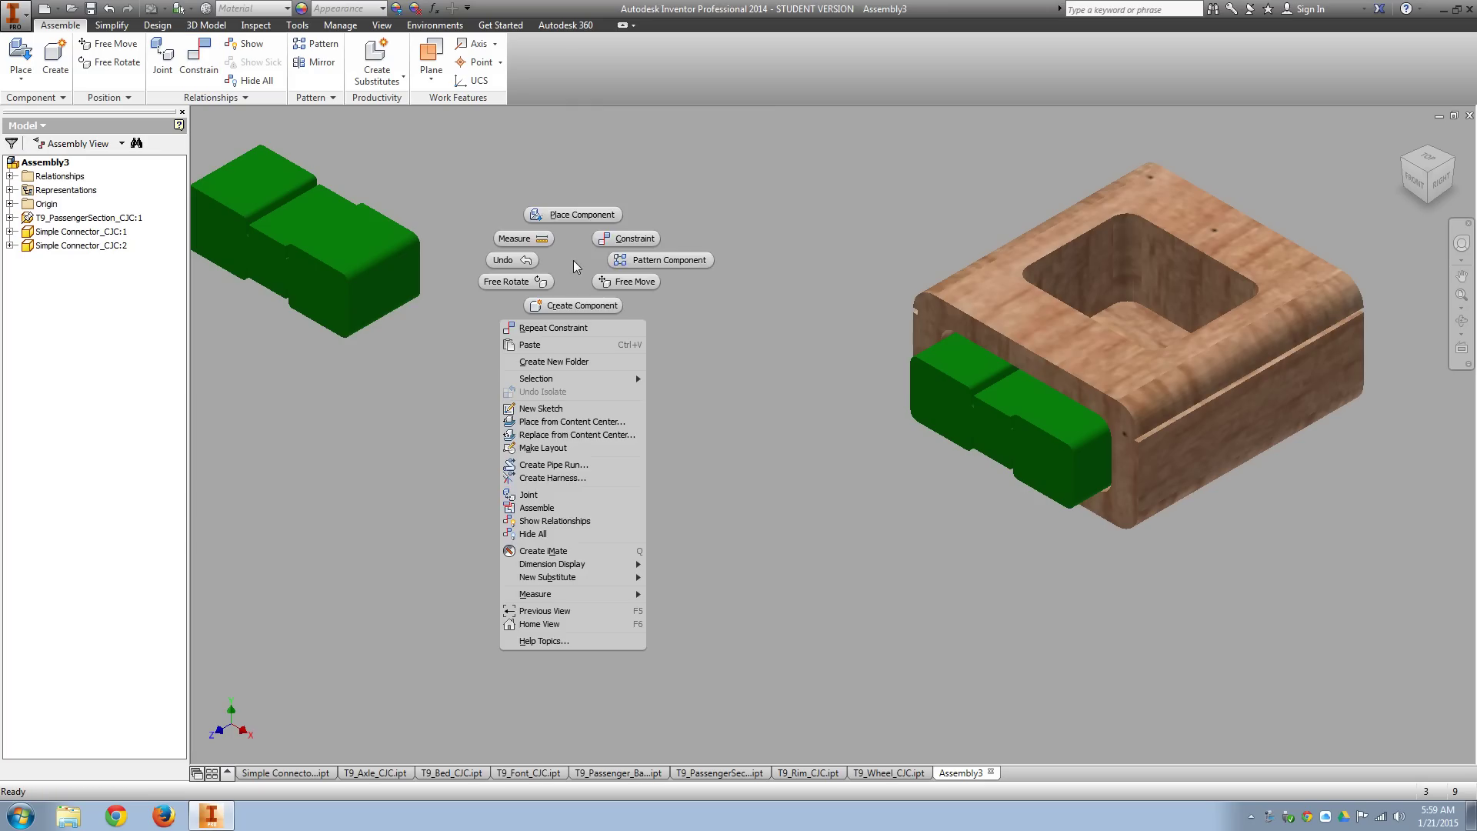
left_click(979, 422)
left_click_drag(976, 443, 941, 413)
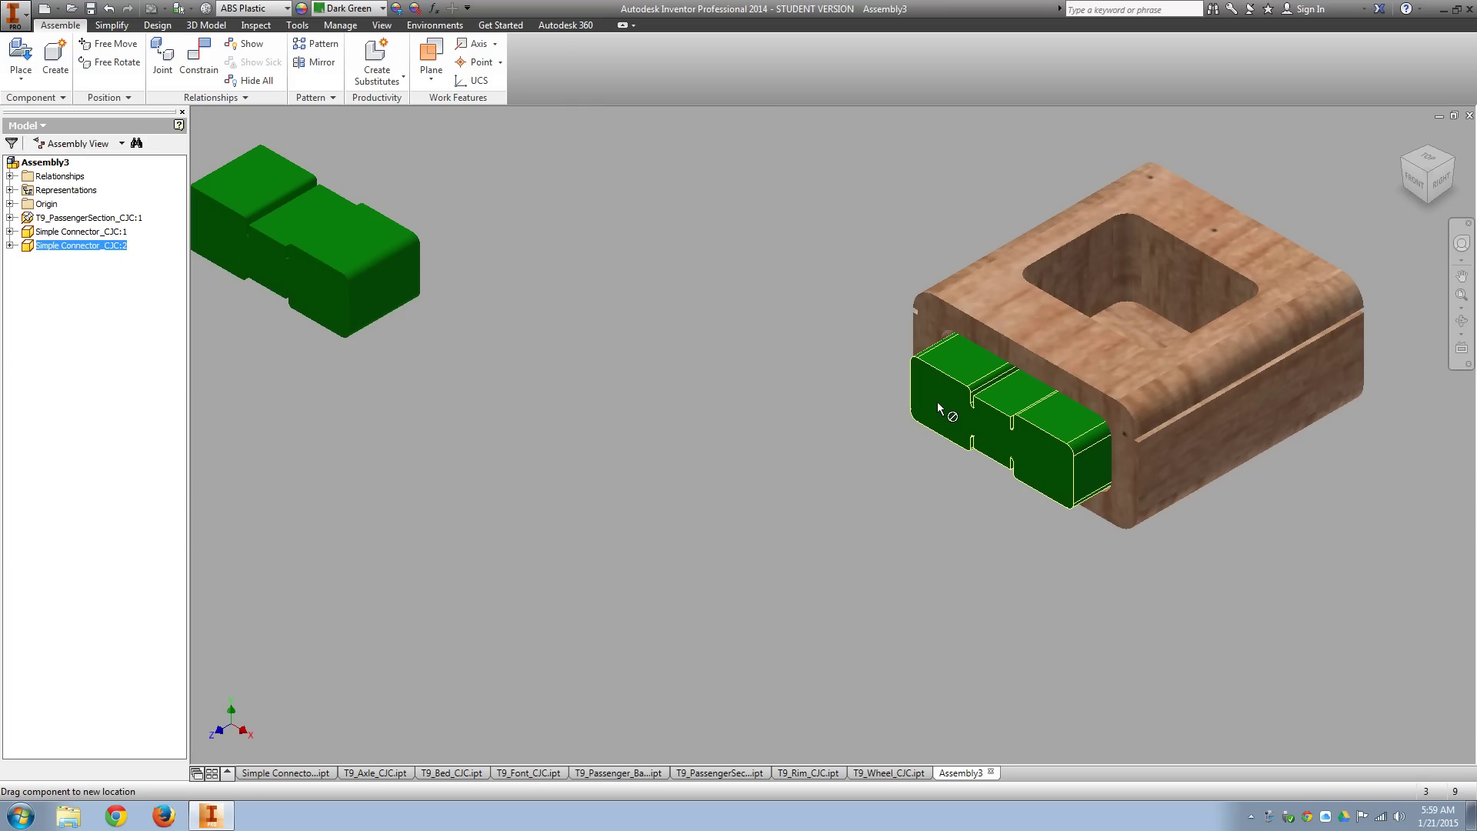
left_click_drag(933, 394, 935, 395)
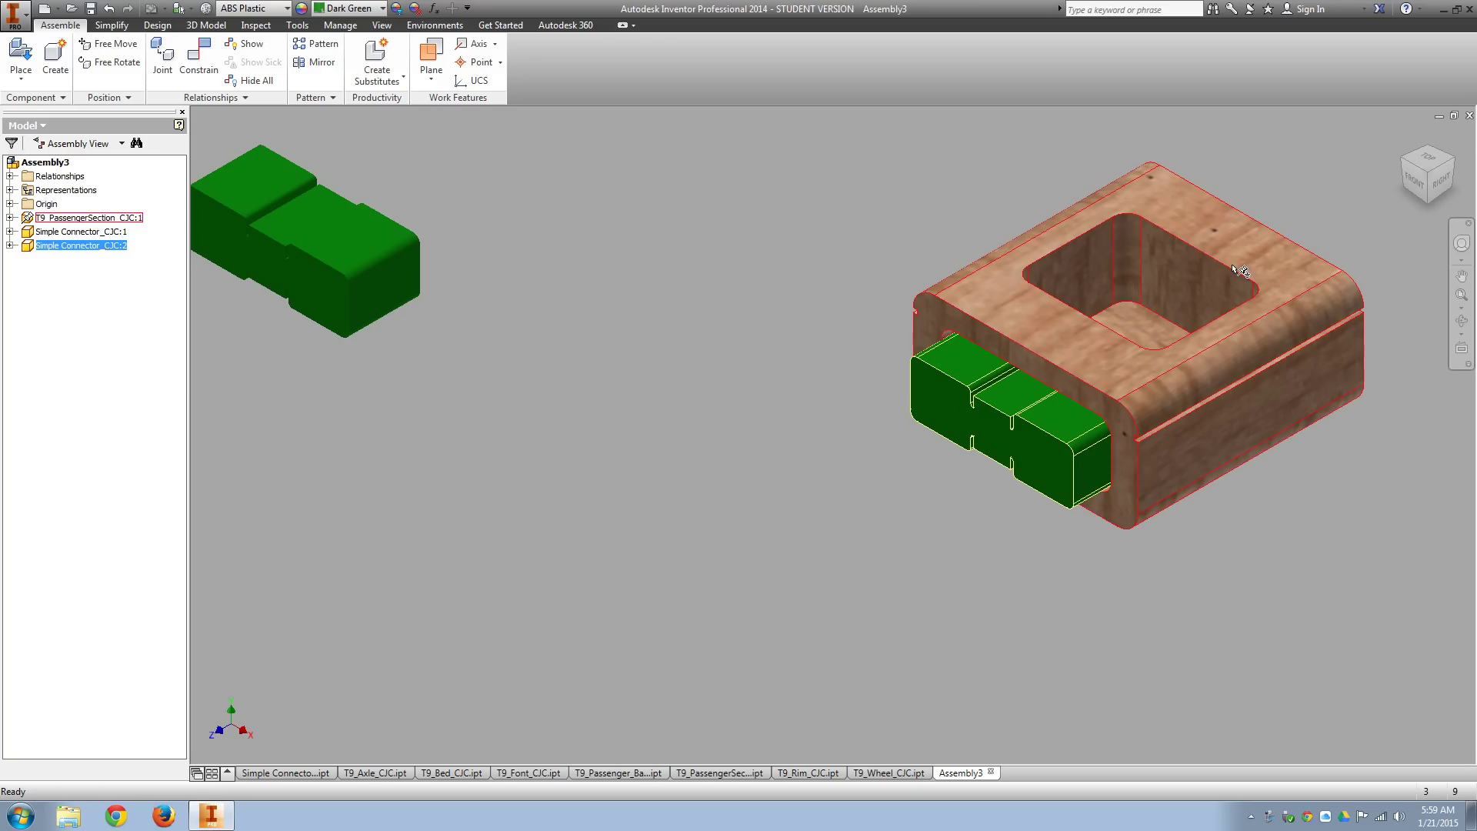
key("Escape")
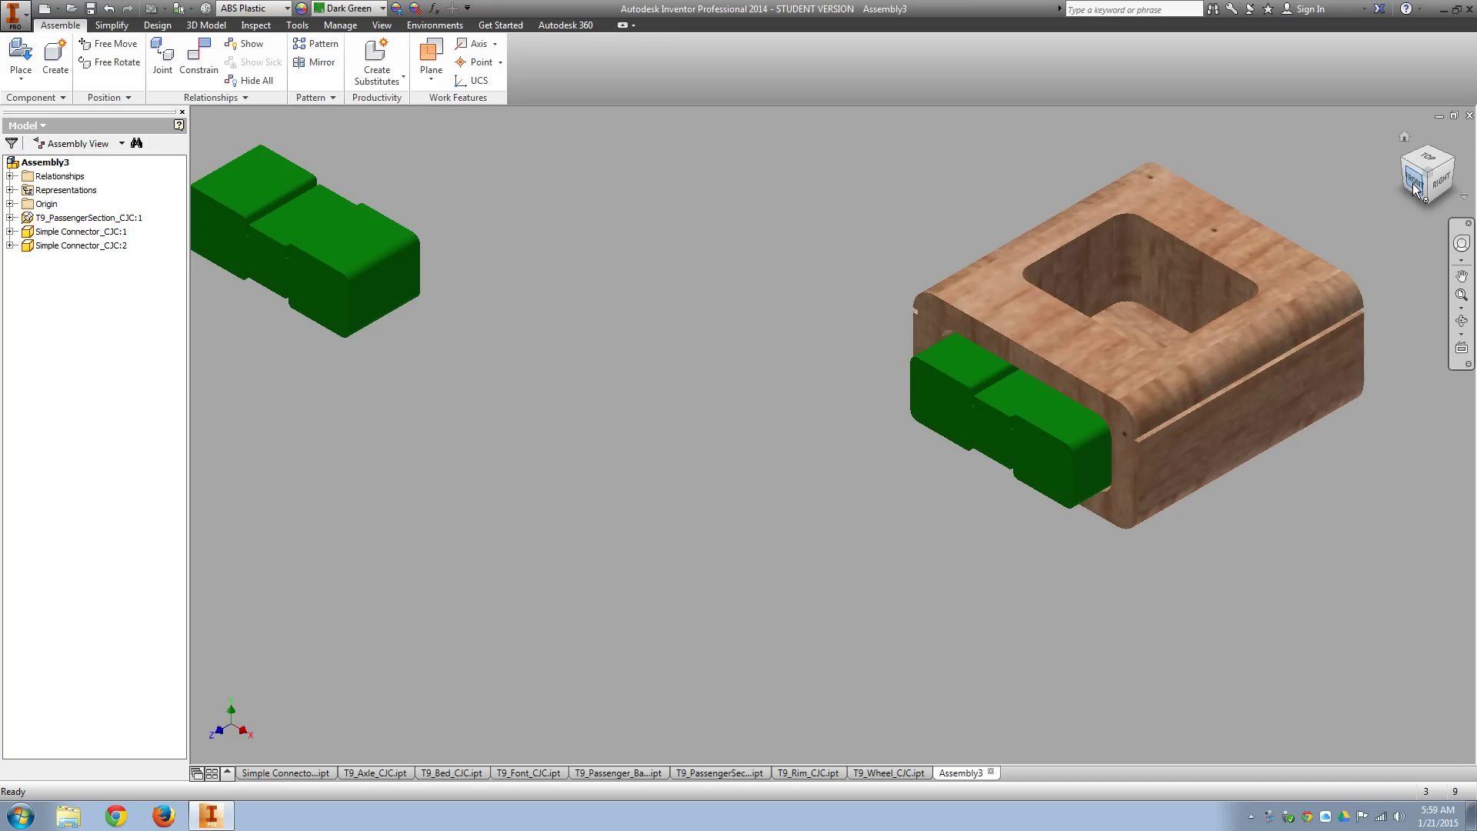
left_click(1414, 183)
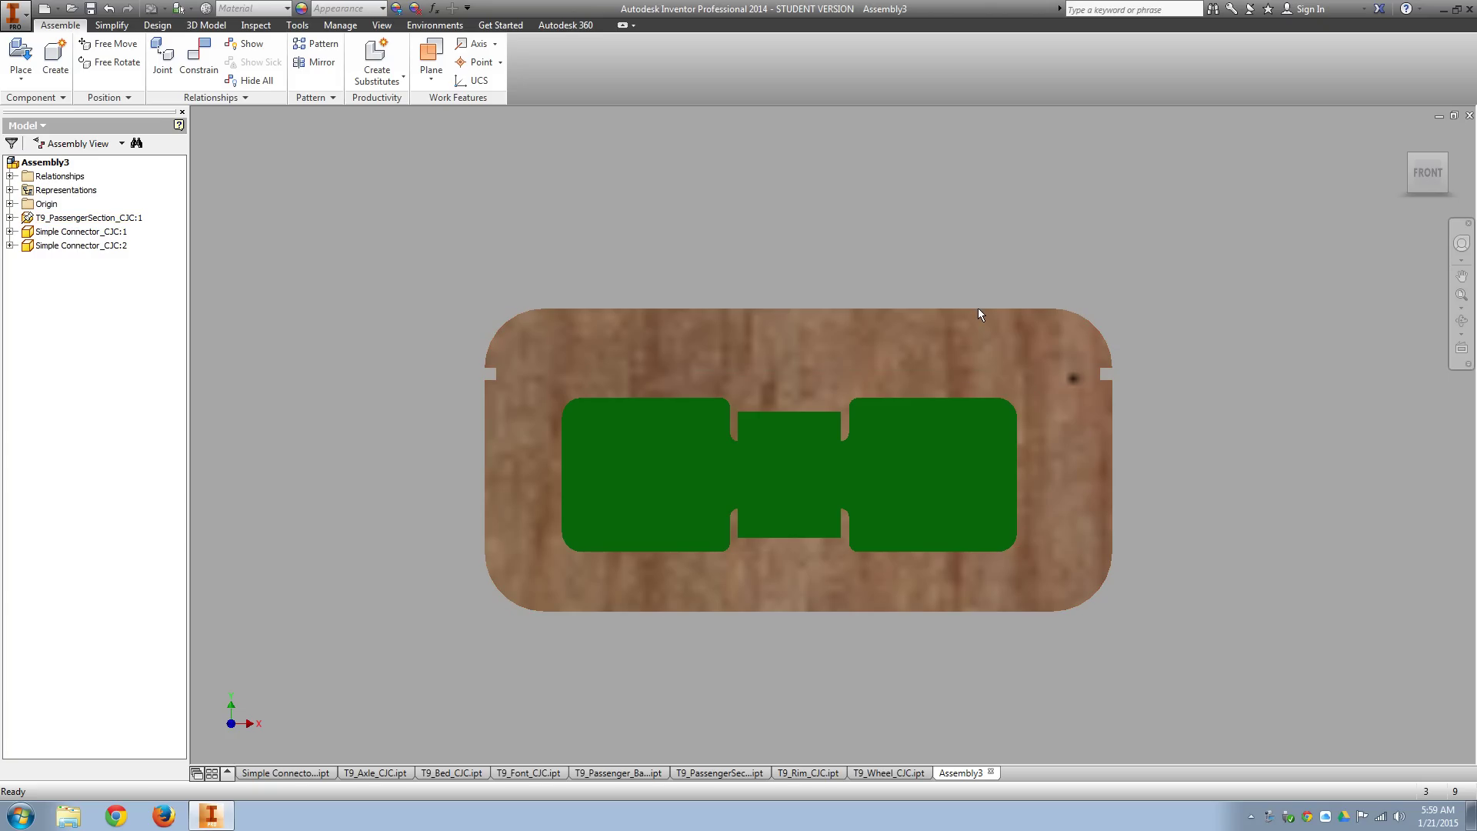
mouse_move(1441, 162)
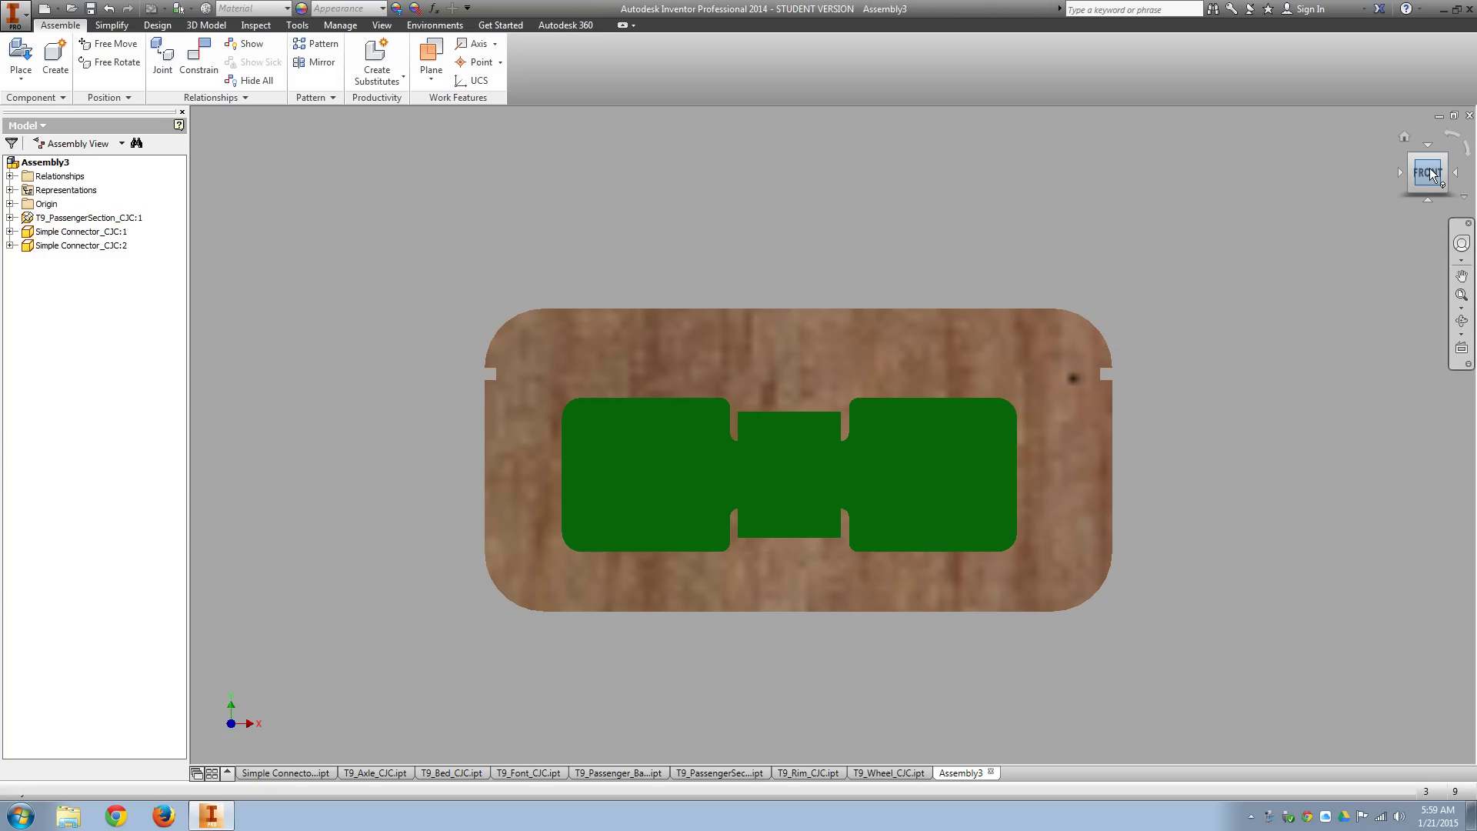
left_click(1442, 163)
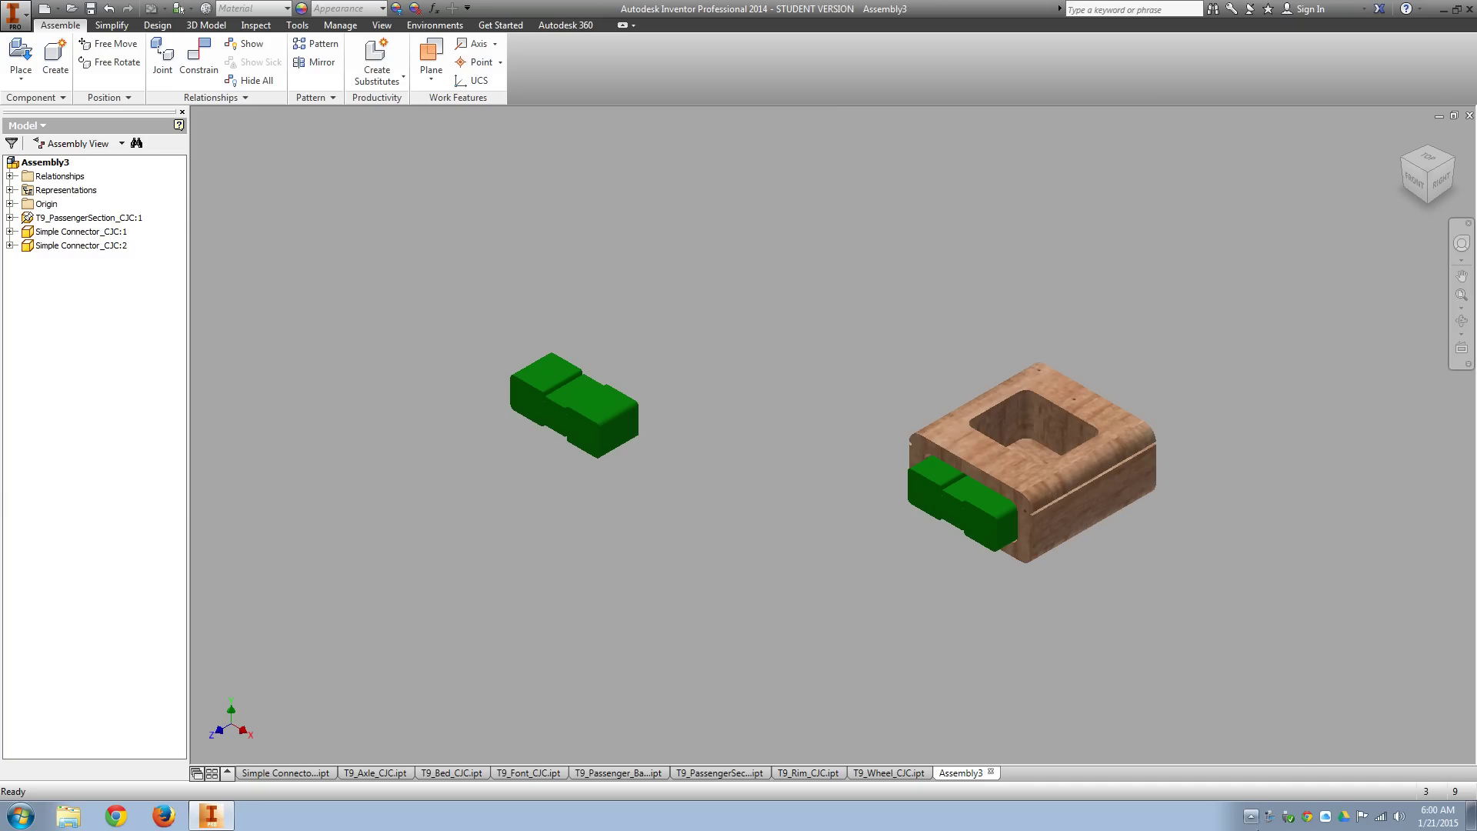
right_click(1269, 820)
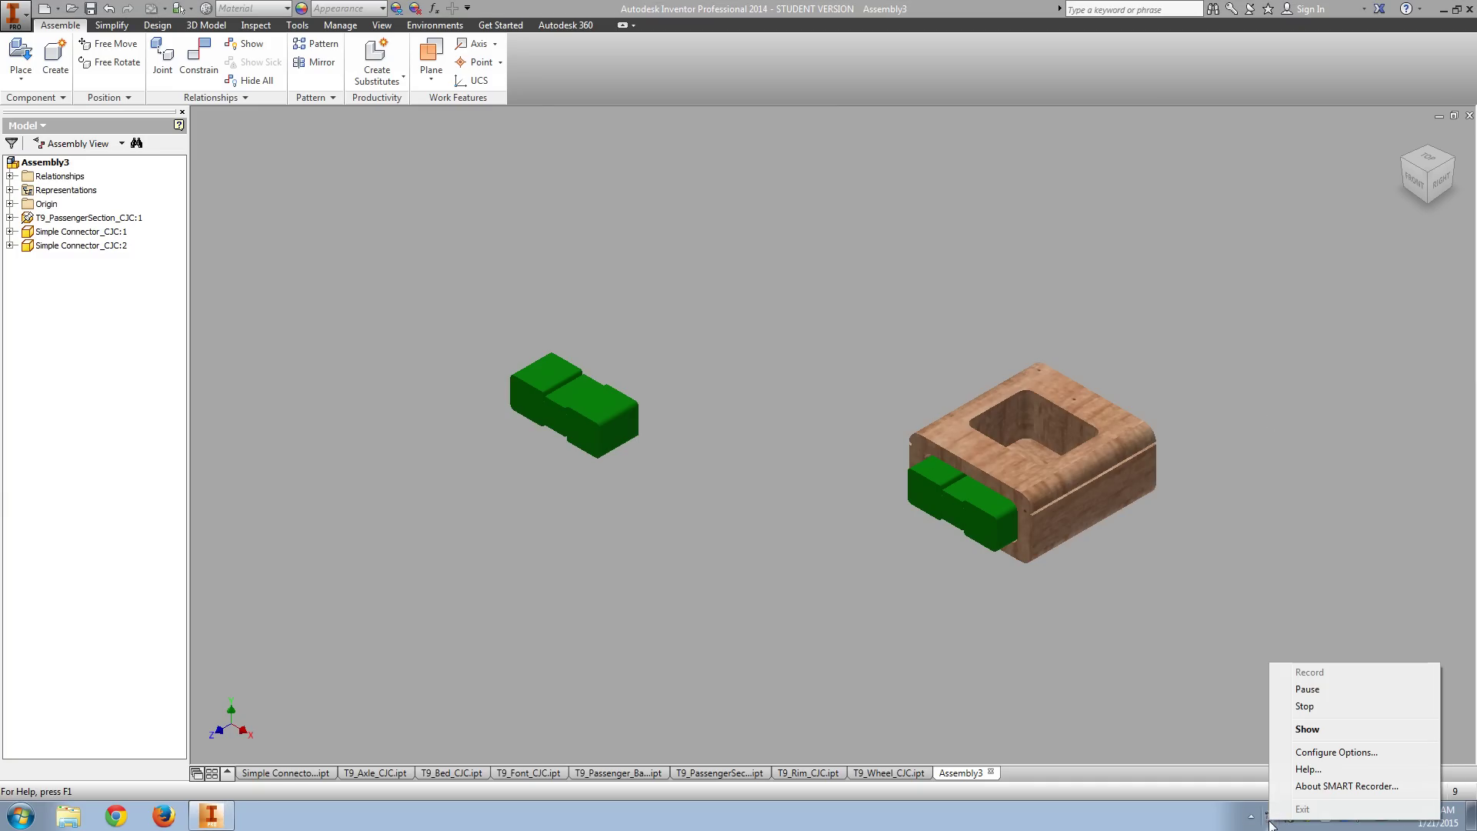
left_click(1305, 706)
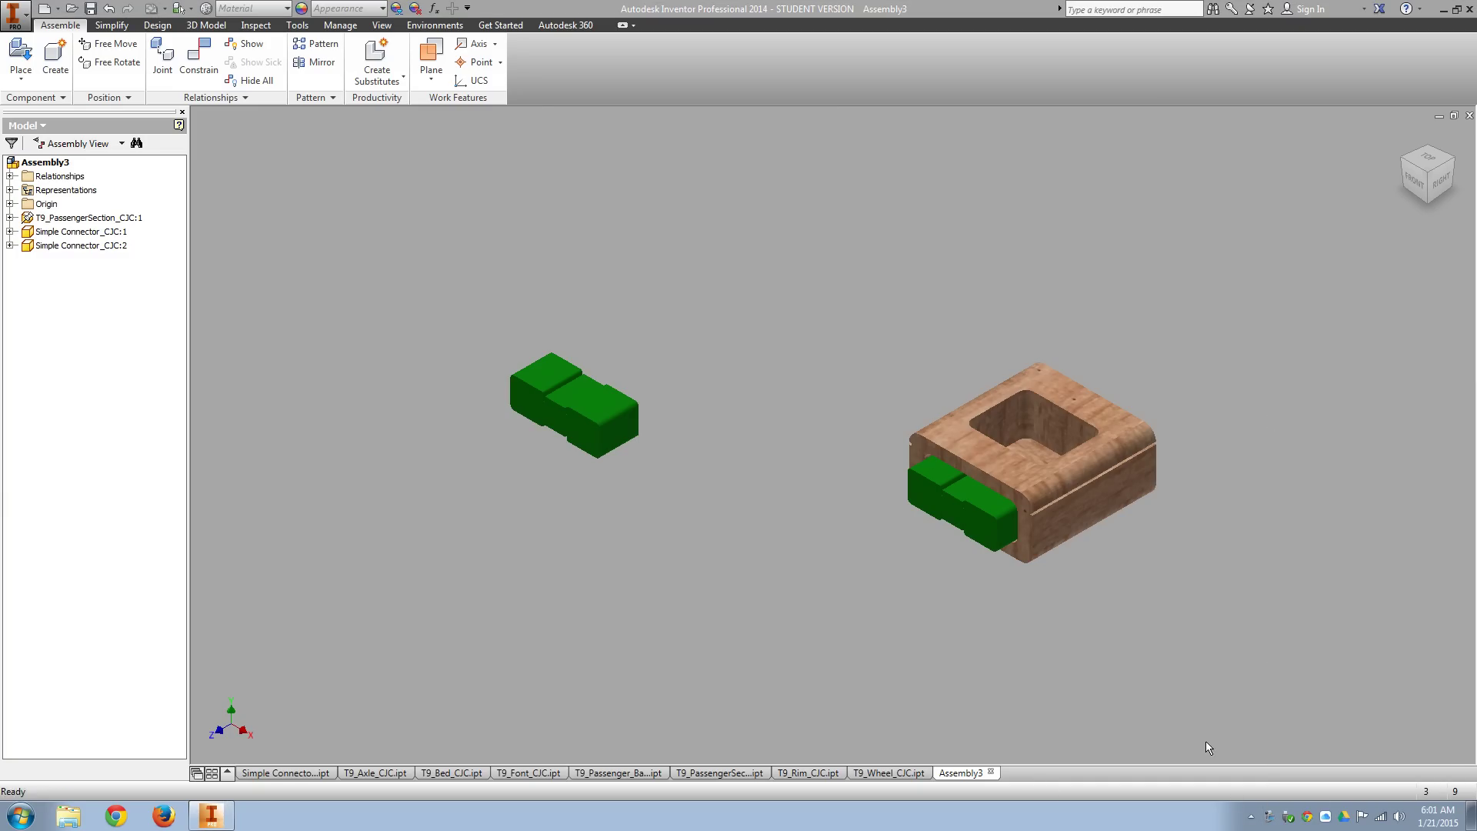
right_click(1270, 820)
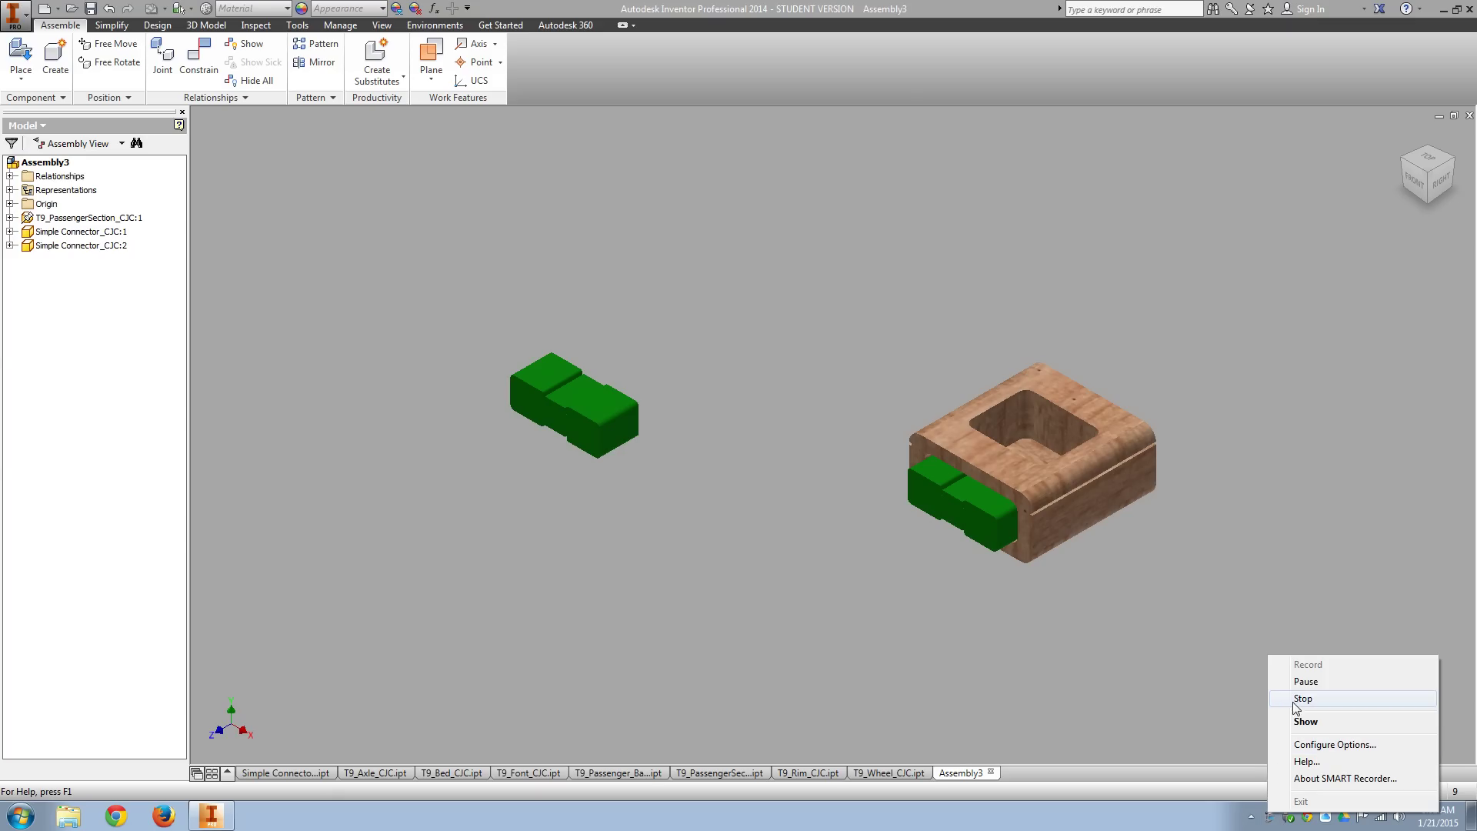
left_click(1306, 681)
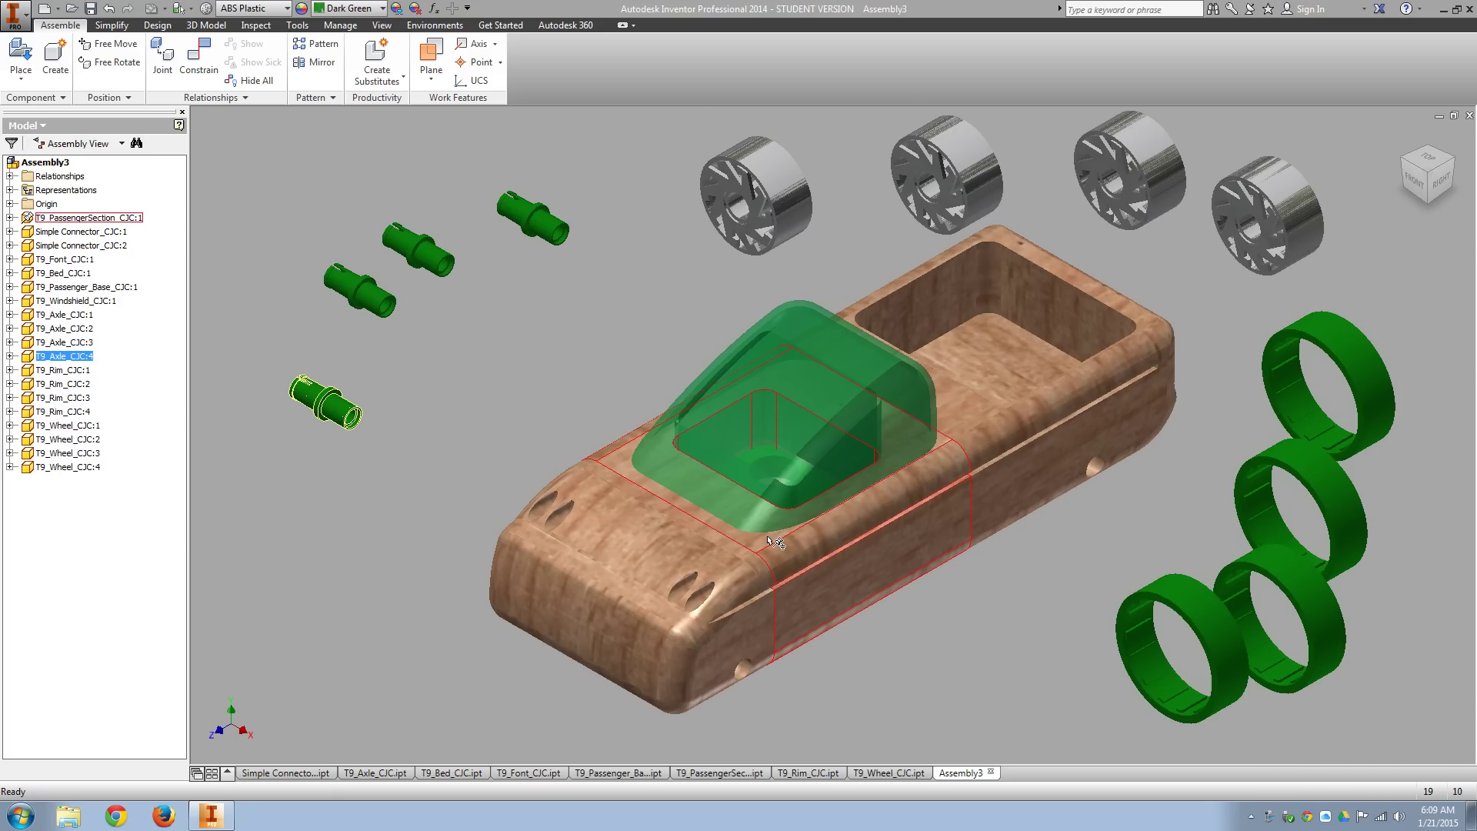
Move the fourth axle into the open space beside the front axle hole on the vehicle's side.
mouse_move(767, 538)
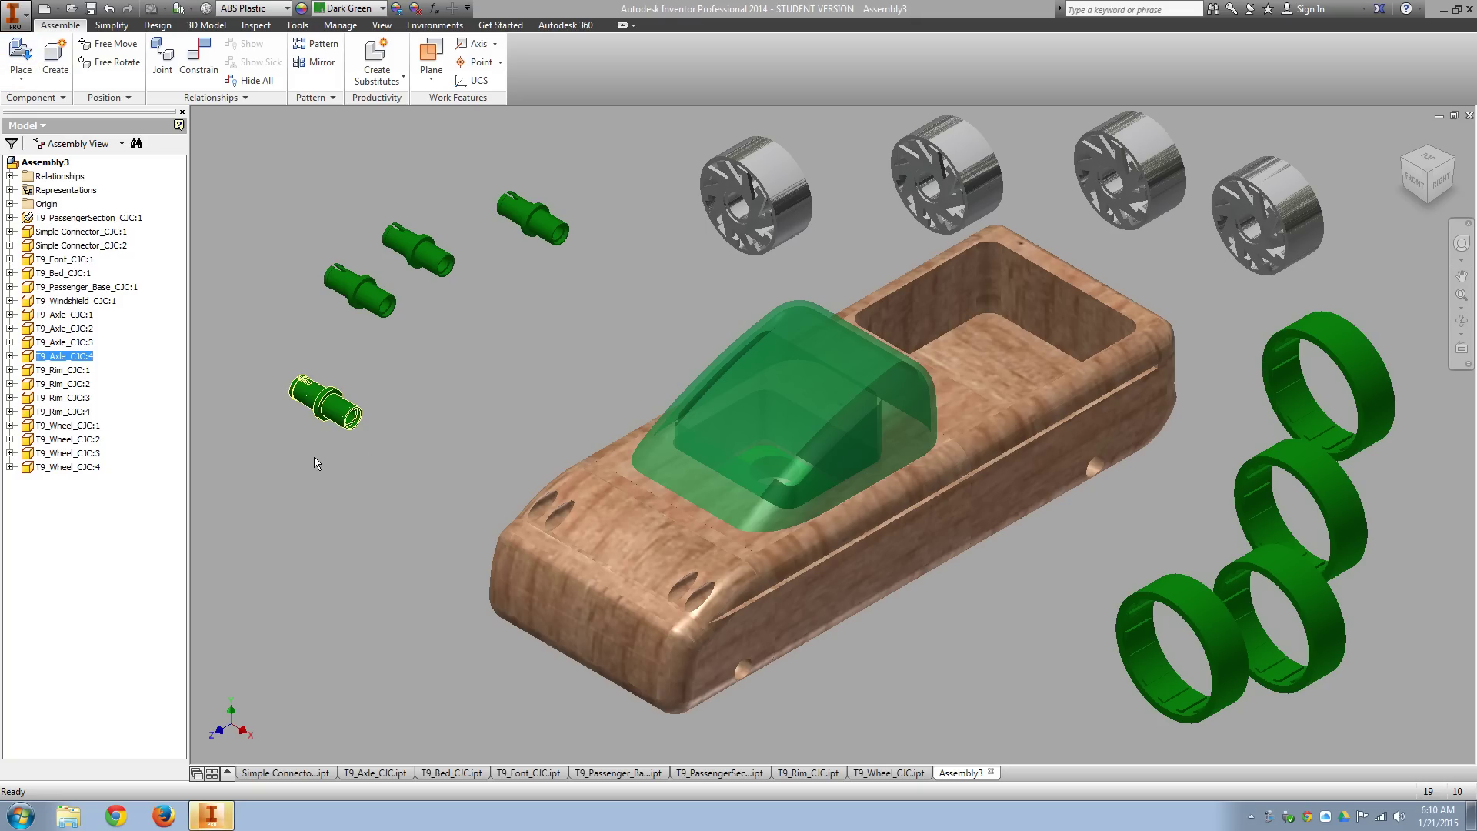
left_click_drag(338, 408, 905, 692)
scroll(908, 696, "up", 5)
scroll(717, 671, "down", 3)
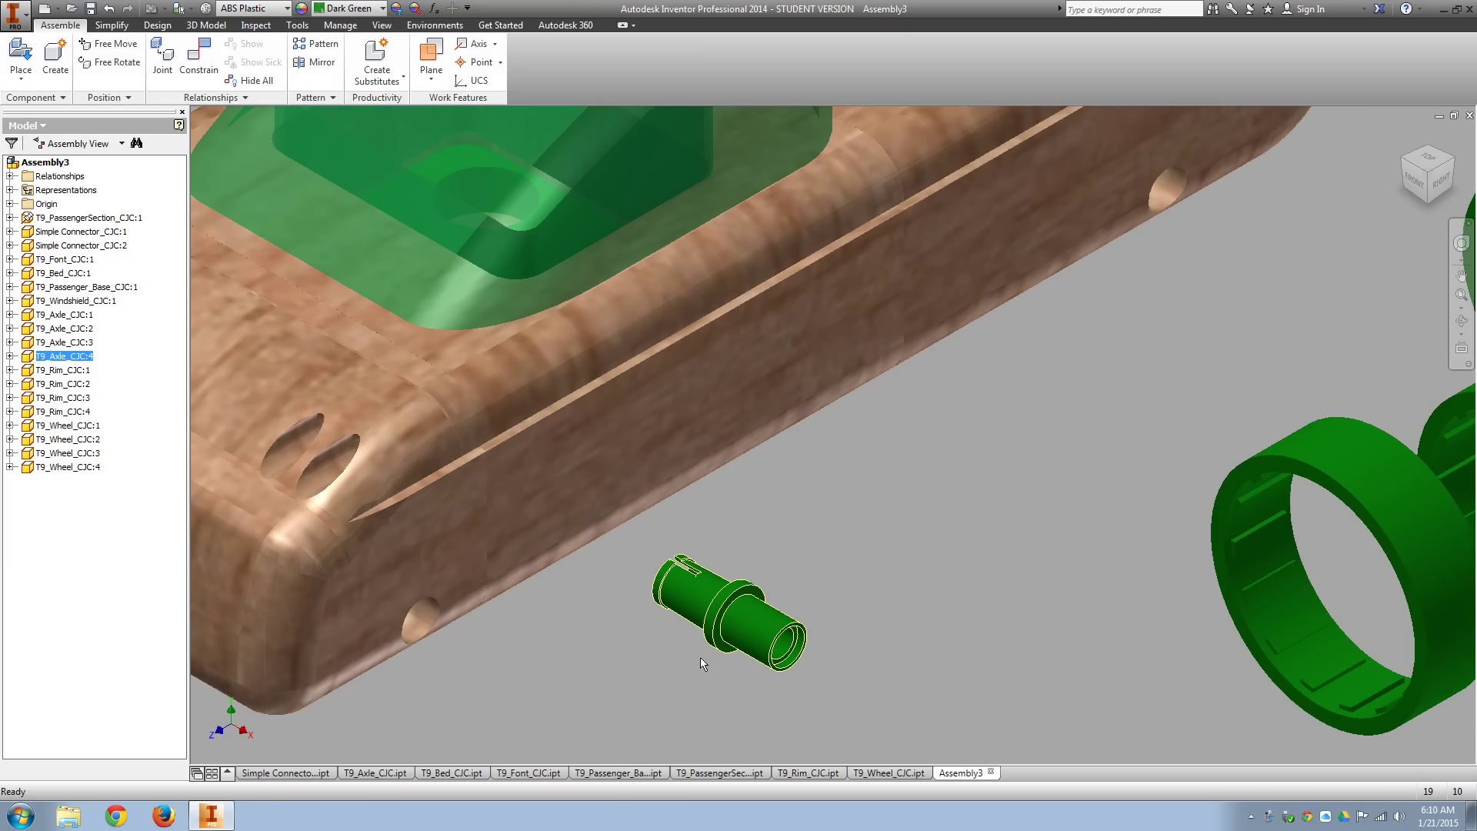
Add an Insert constraint between the fourth axle's collar edge and the front axle hole's edge with a 0.000 in offset.
left_click(197, 73)
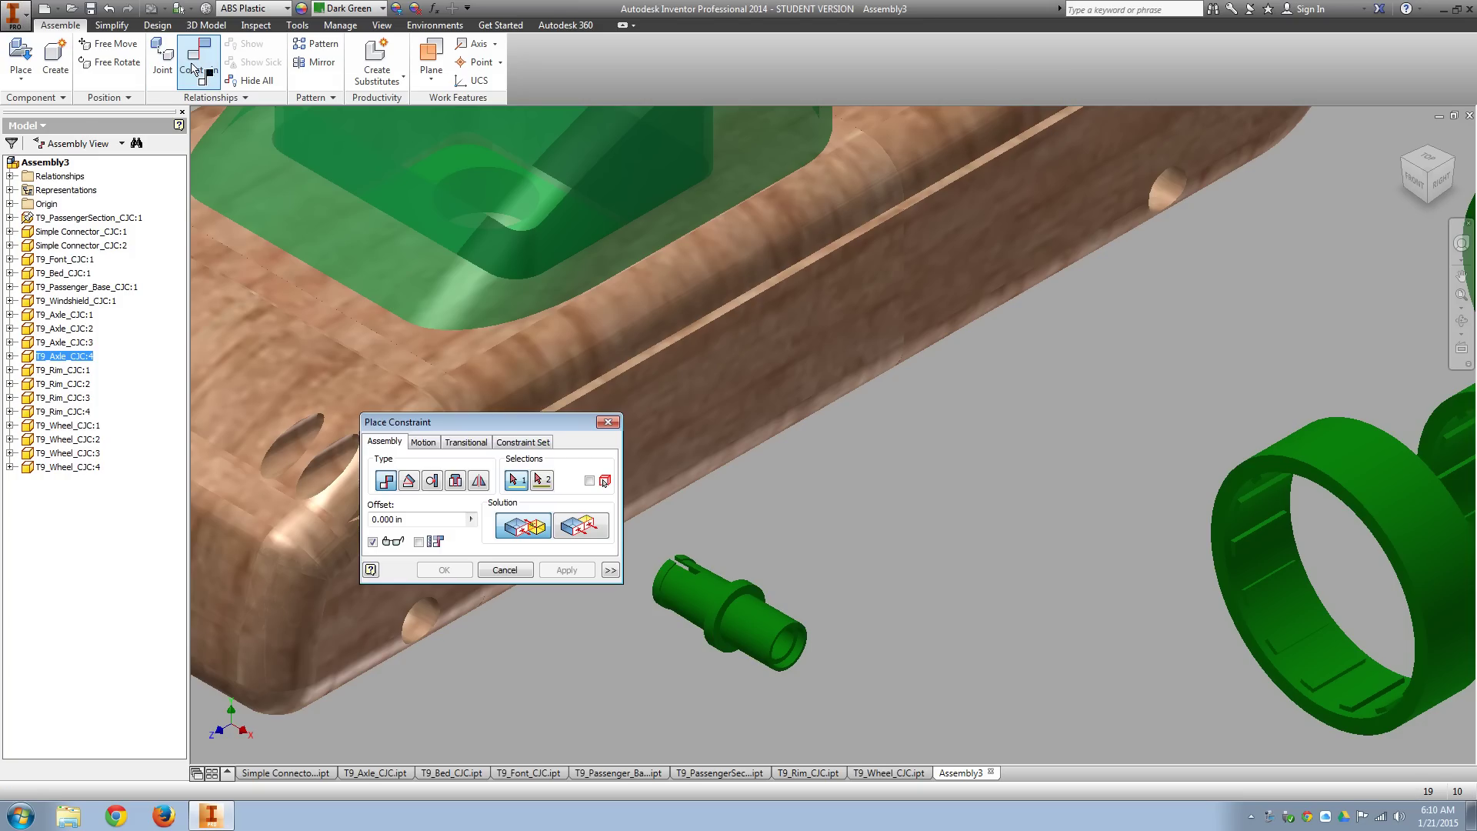
left_click_drag(443, 422, 926, 311)
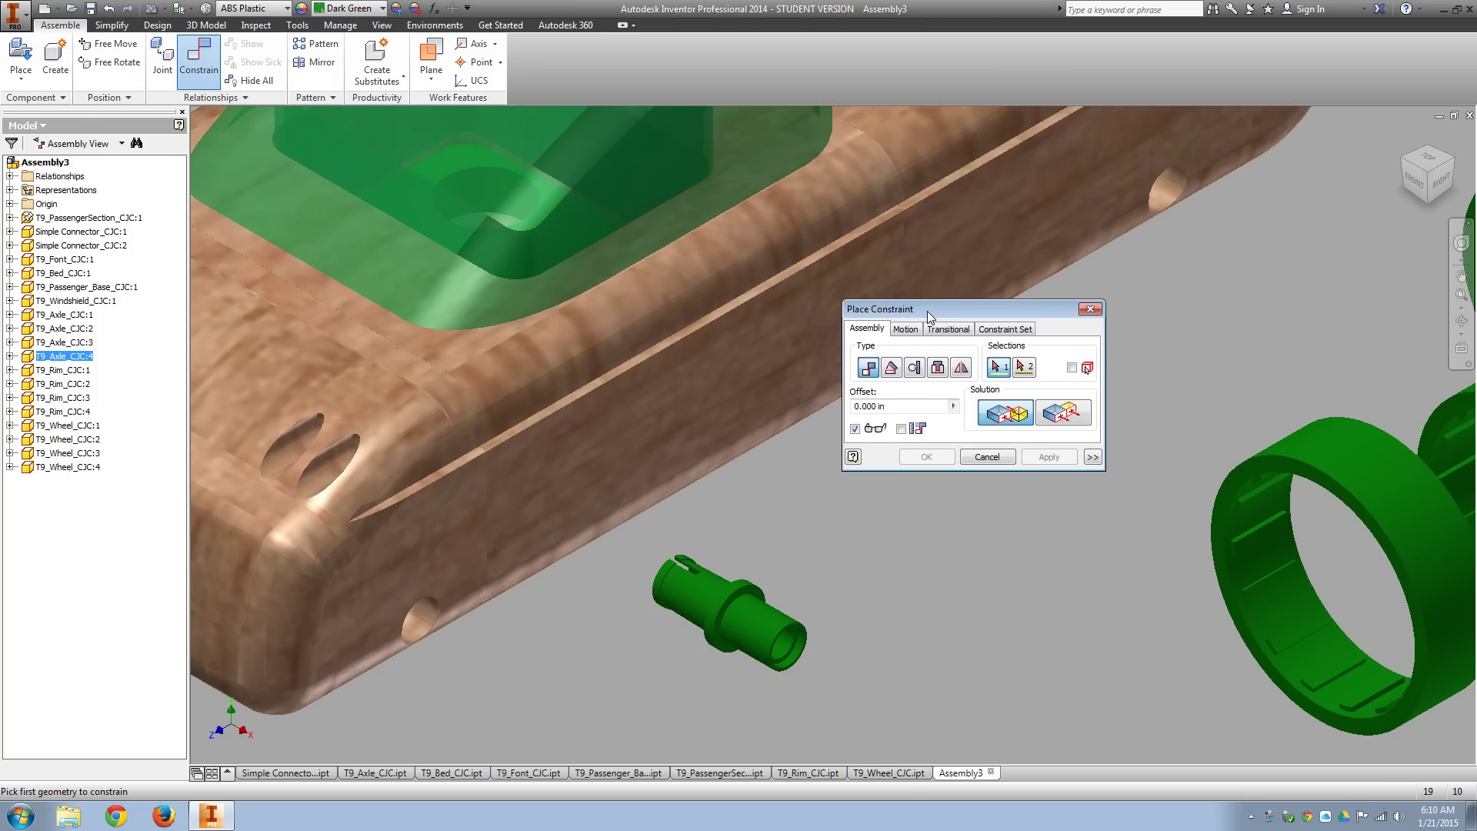
left_click(937, 368)
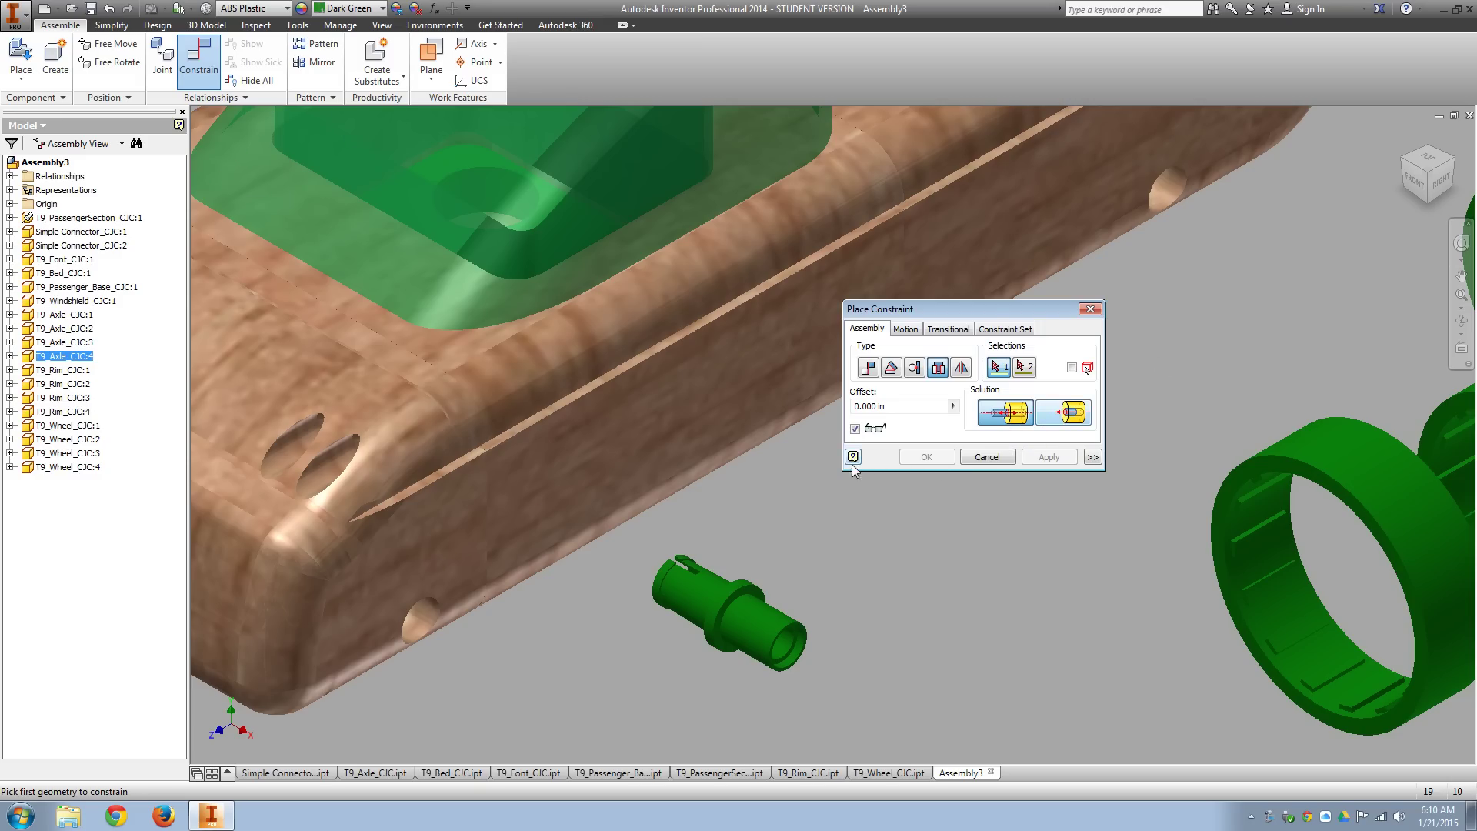
left_click(739, 603)
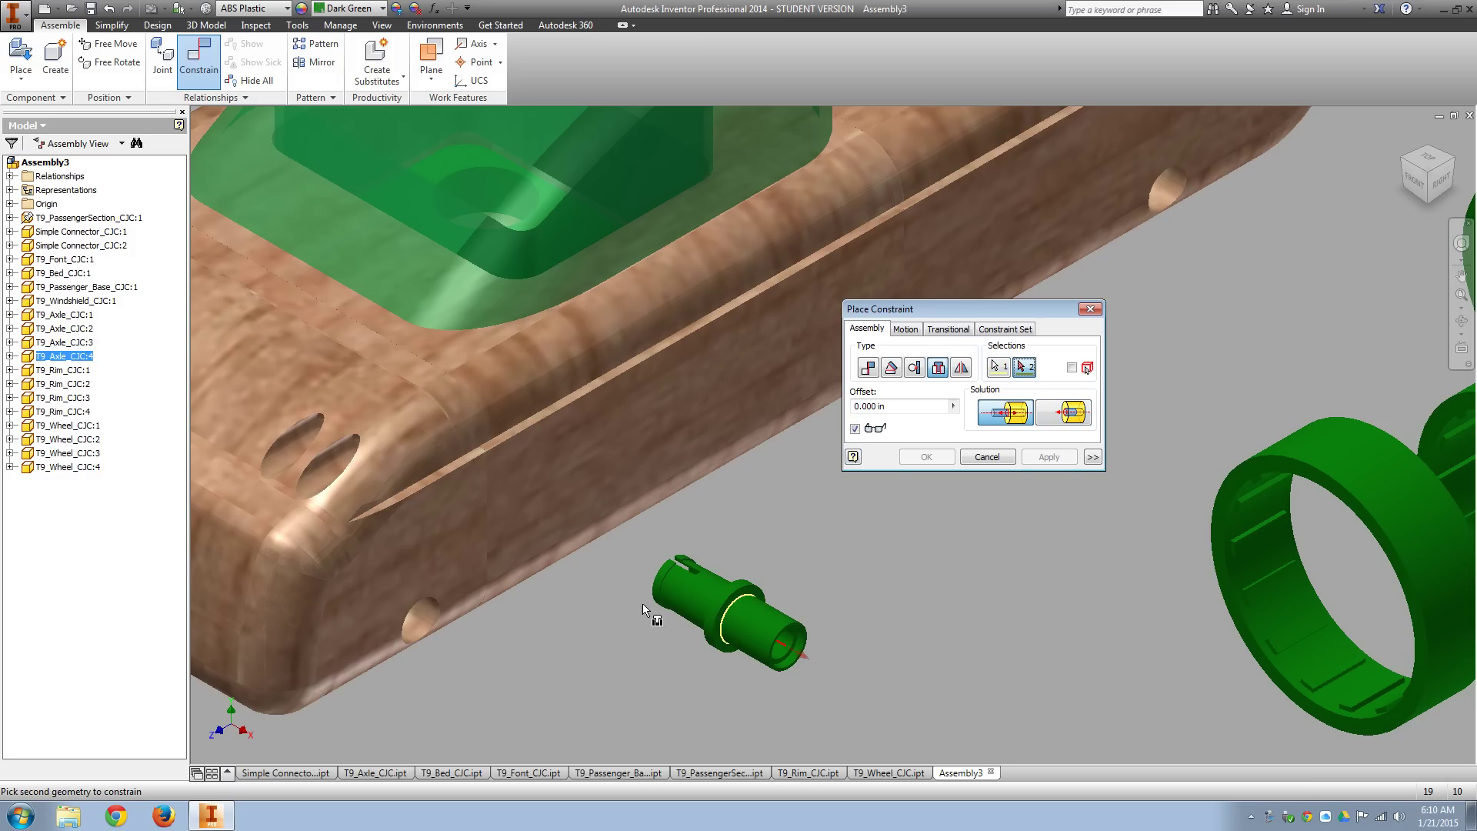
left_click(434, 601)
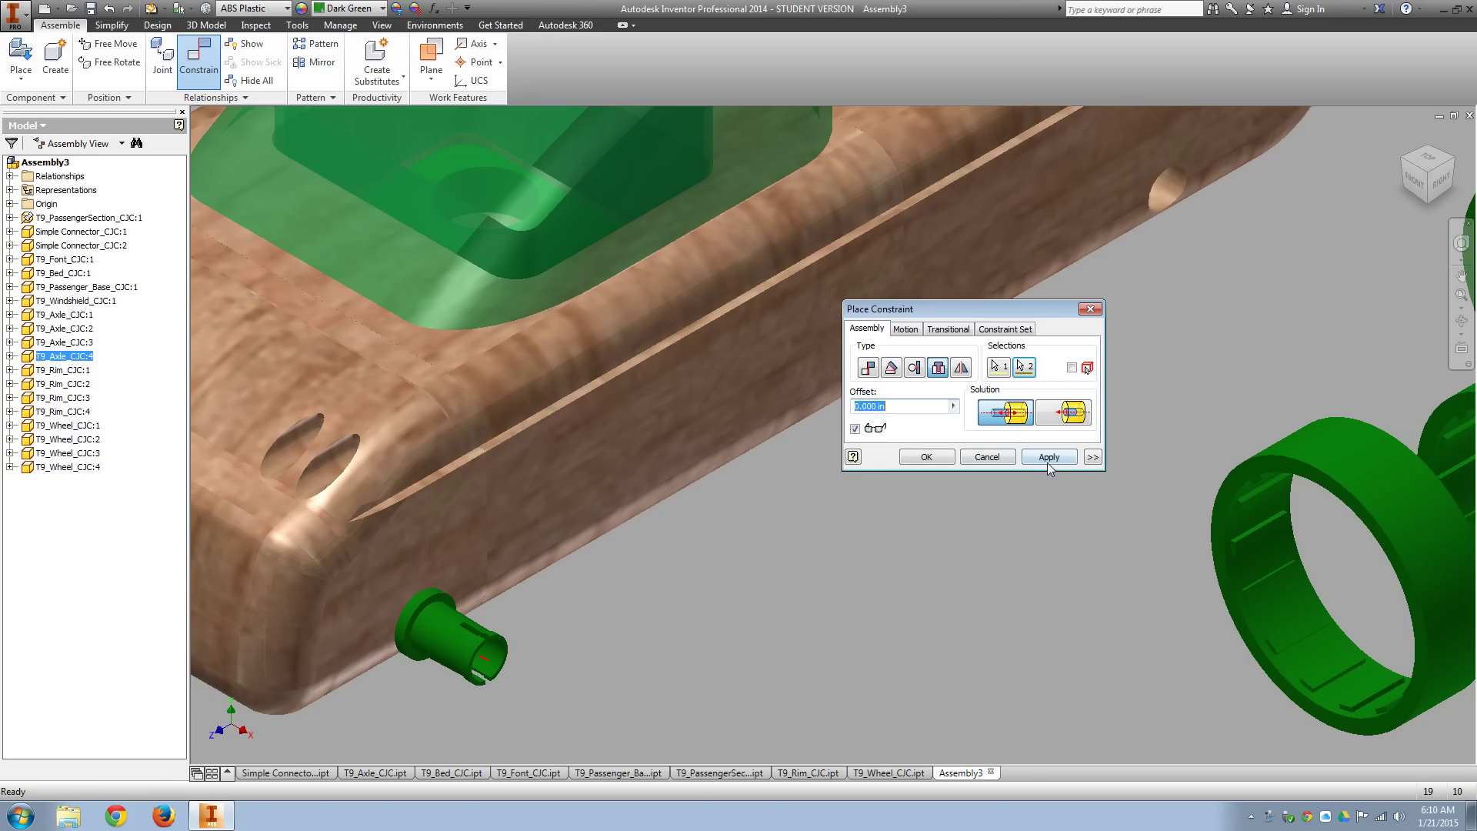
left_click(1048, 460)
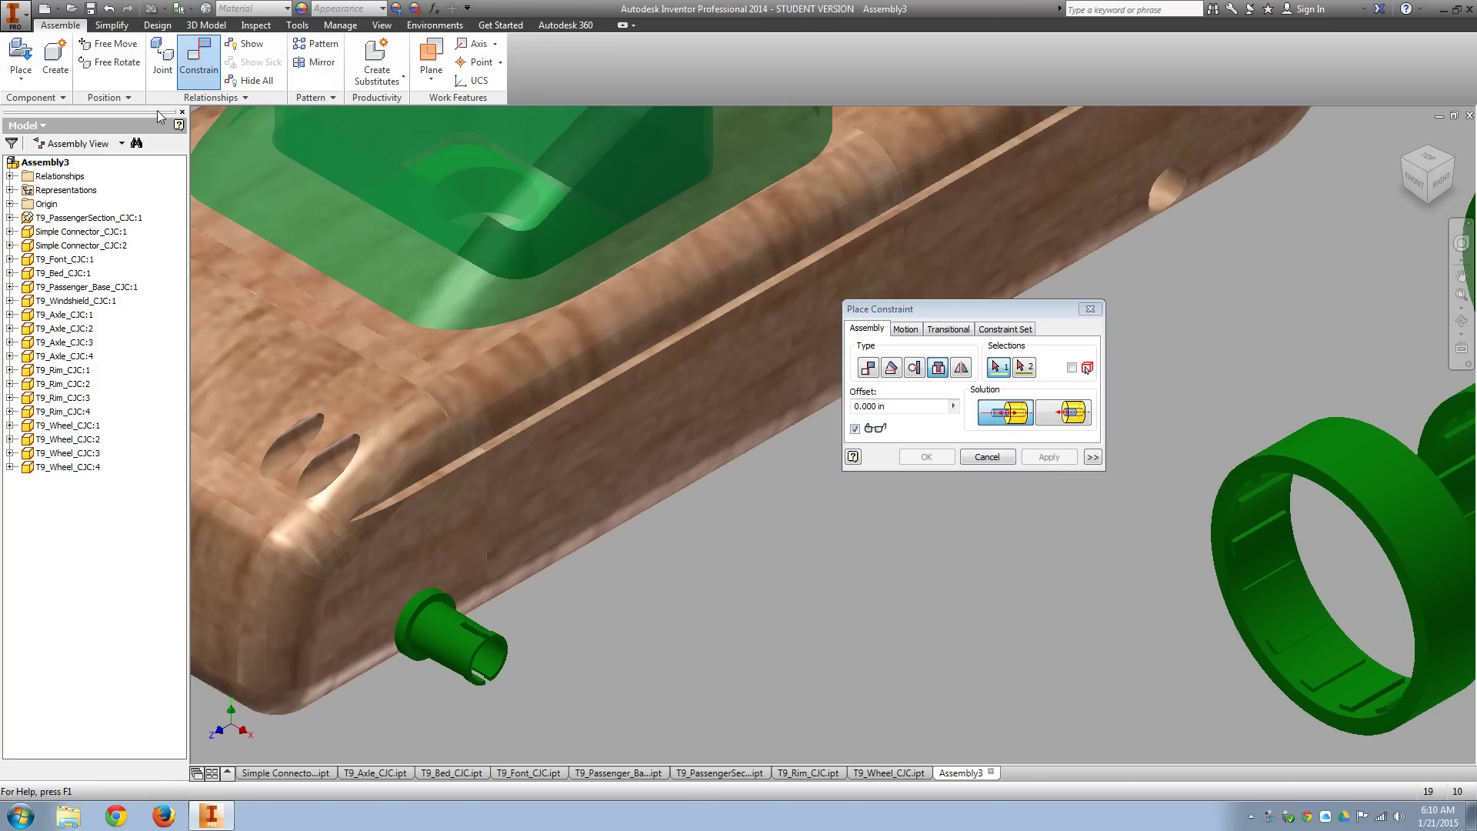
Add an Insert constraint between the third axle's collar edge and the rear axle hole's edge with a 0.000 in offset.
scroll(409, 361, "down", 4)
scroll(271, 225, "down", 2)
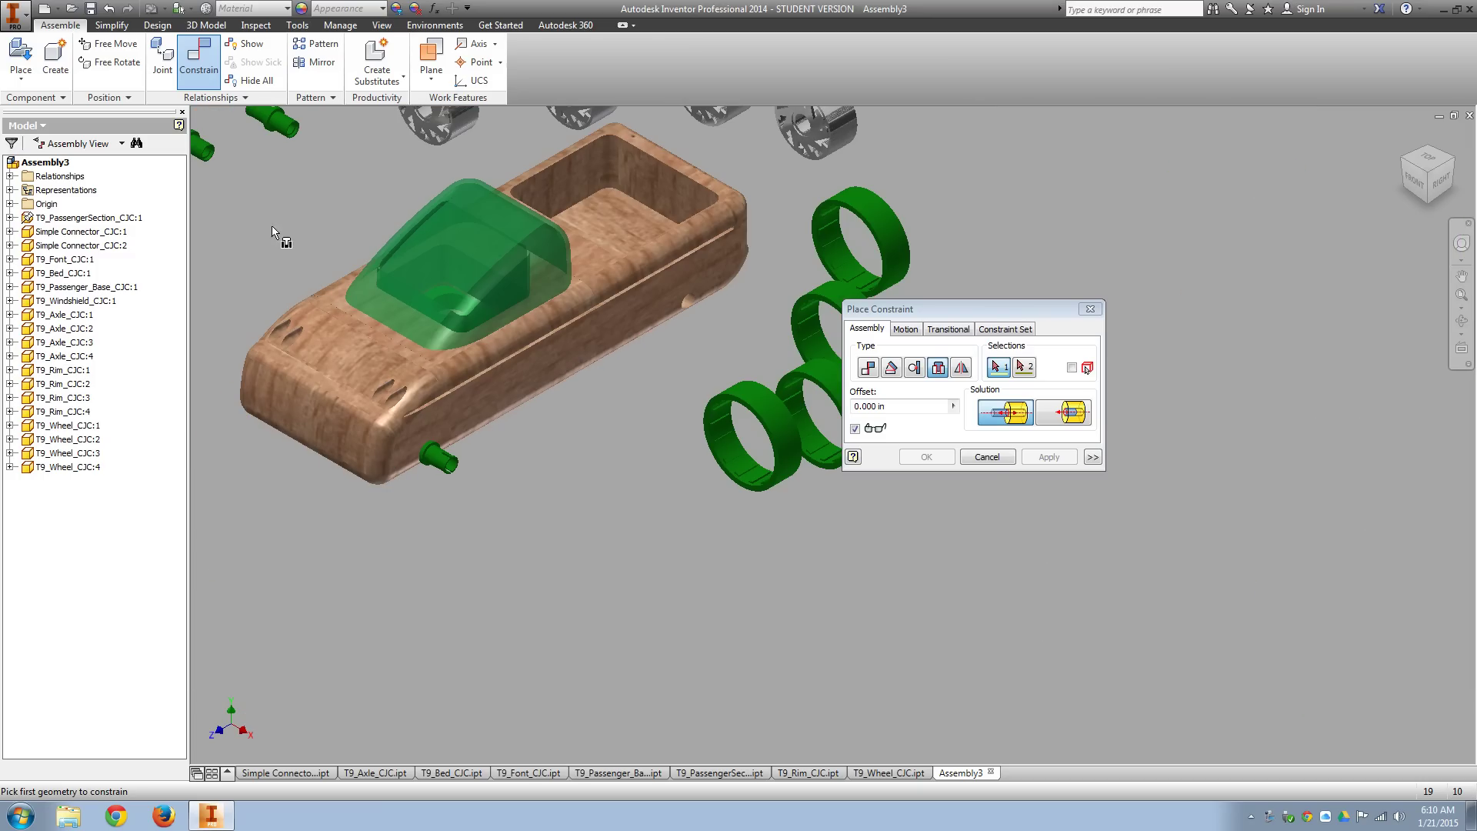
scroll(307, 205, "down", 2)
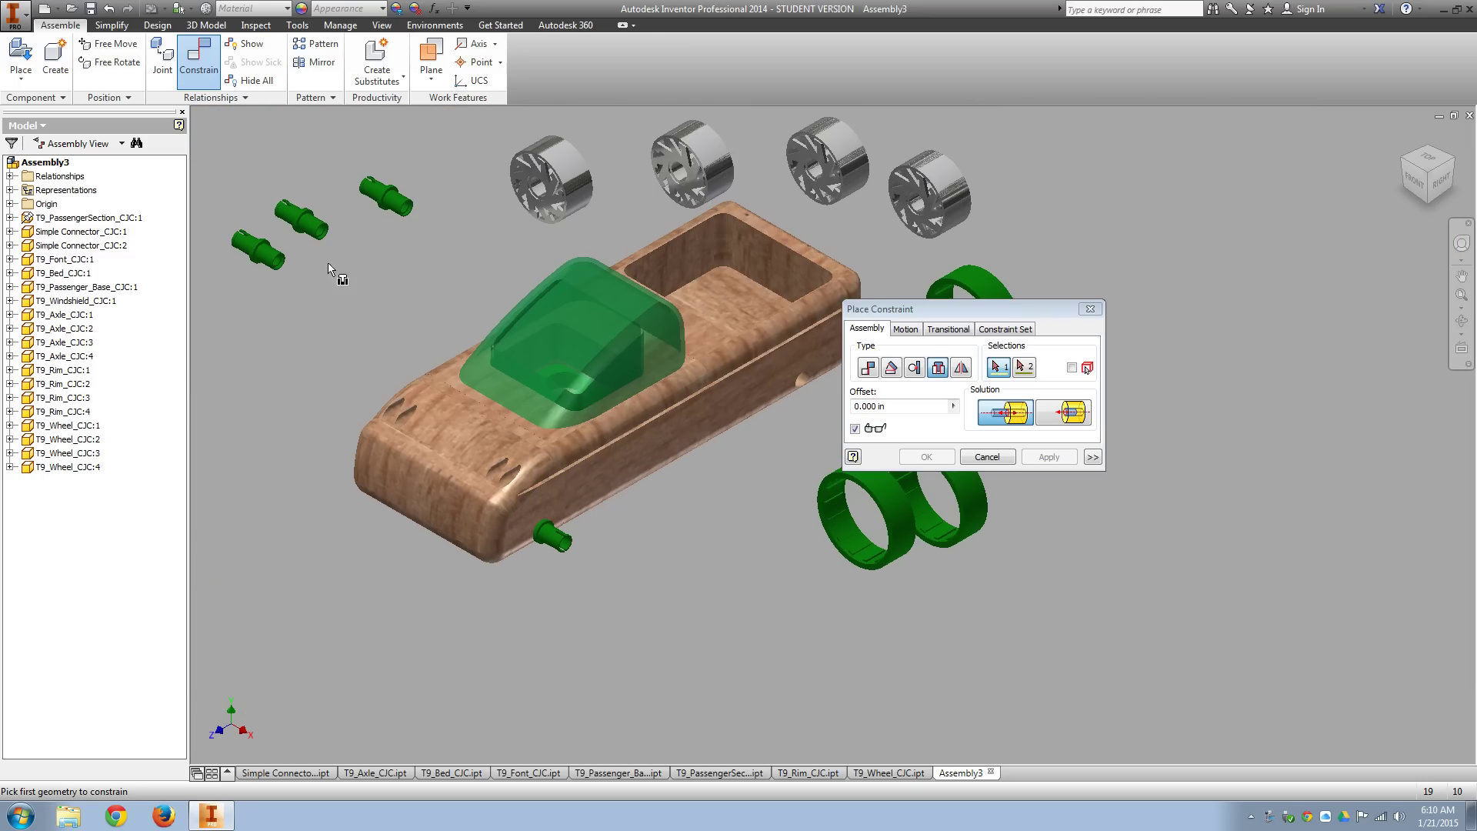
scroll(255, 259, "up", 4)
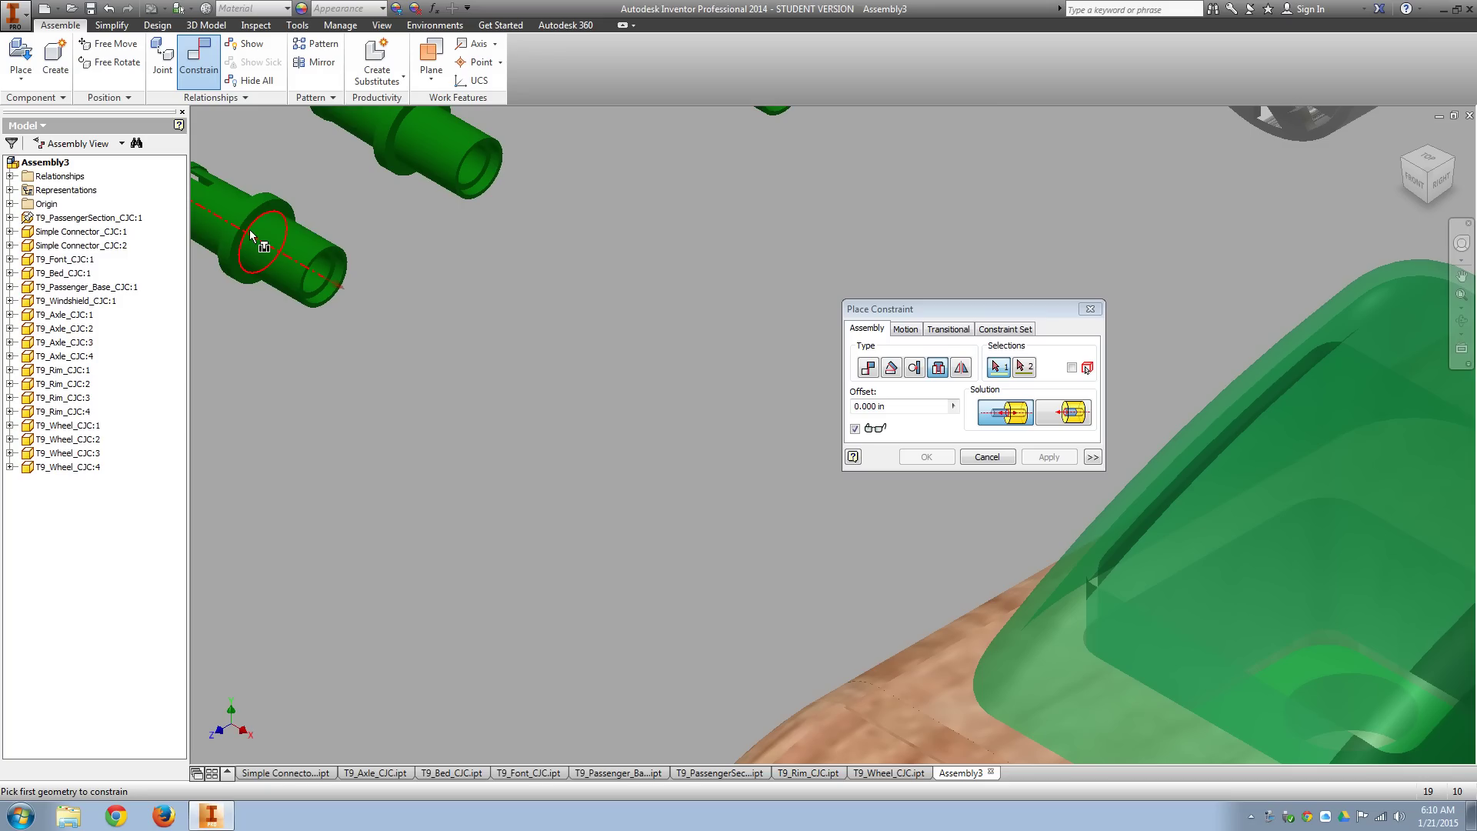
mouse_move(249, 230)
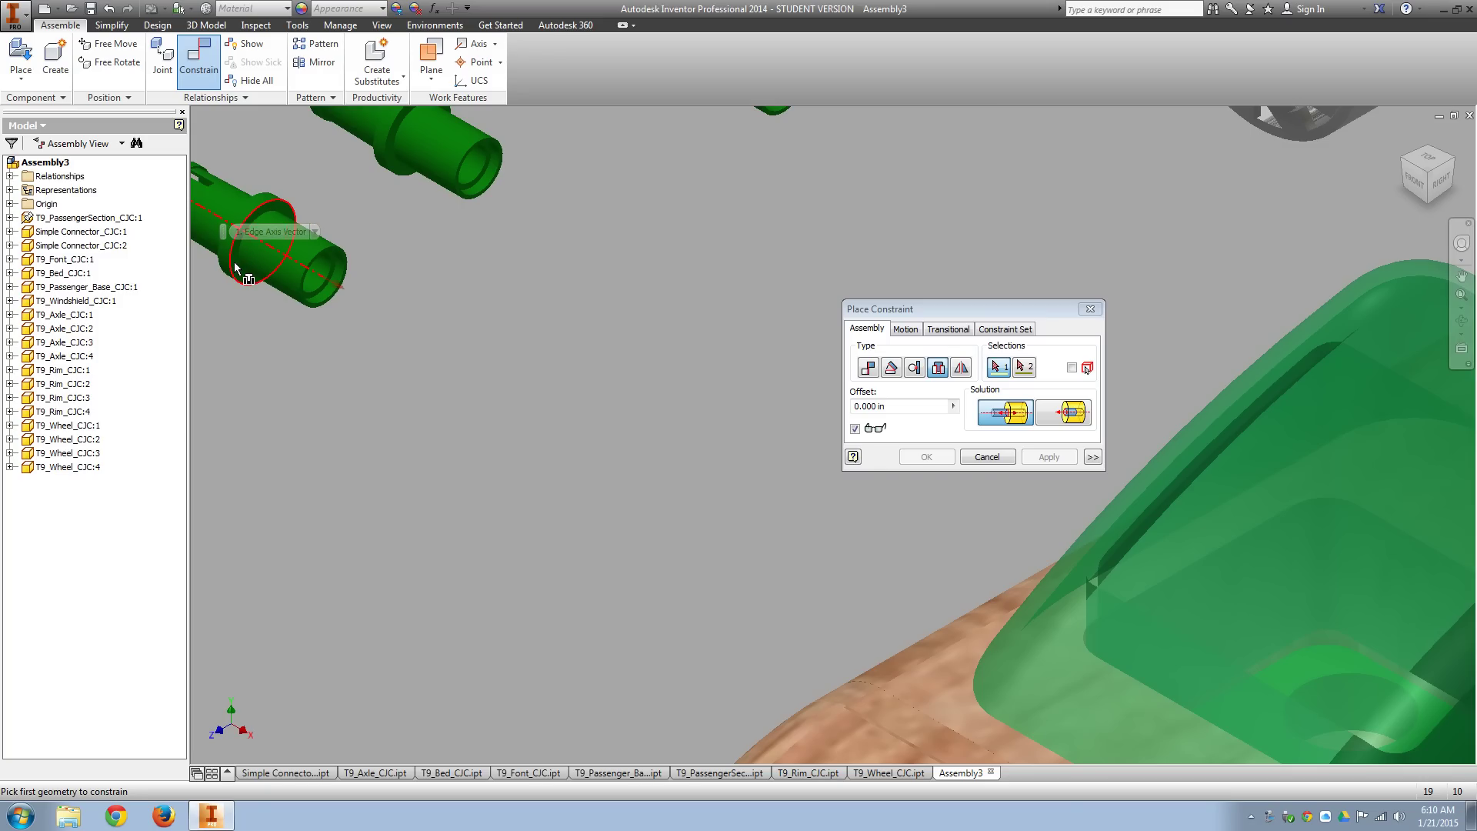
left_click(237, 259)
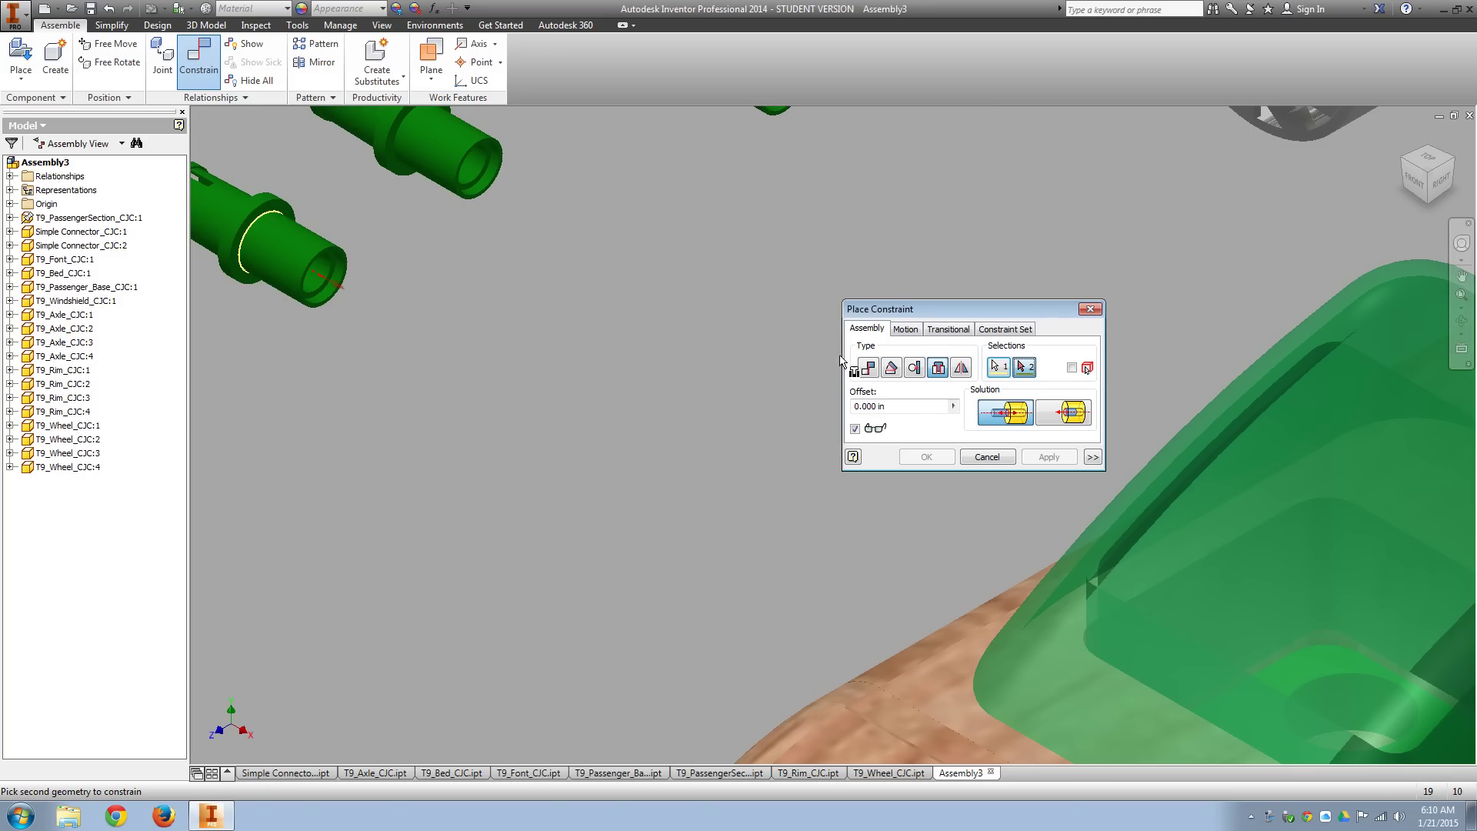
key("F6")
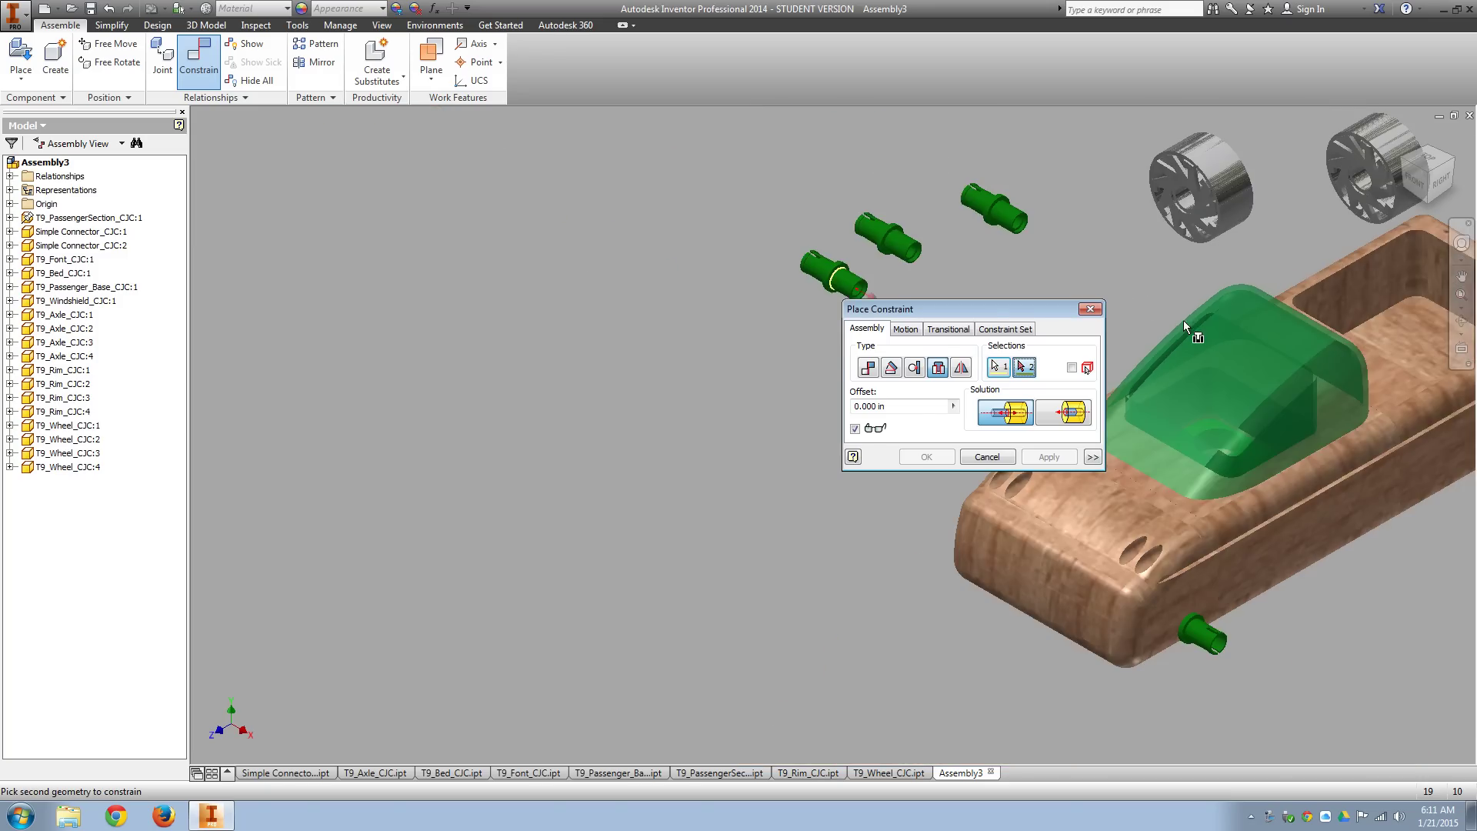
scroll(845, 533, "up", 5)
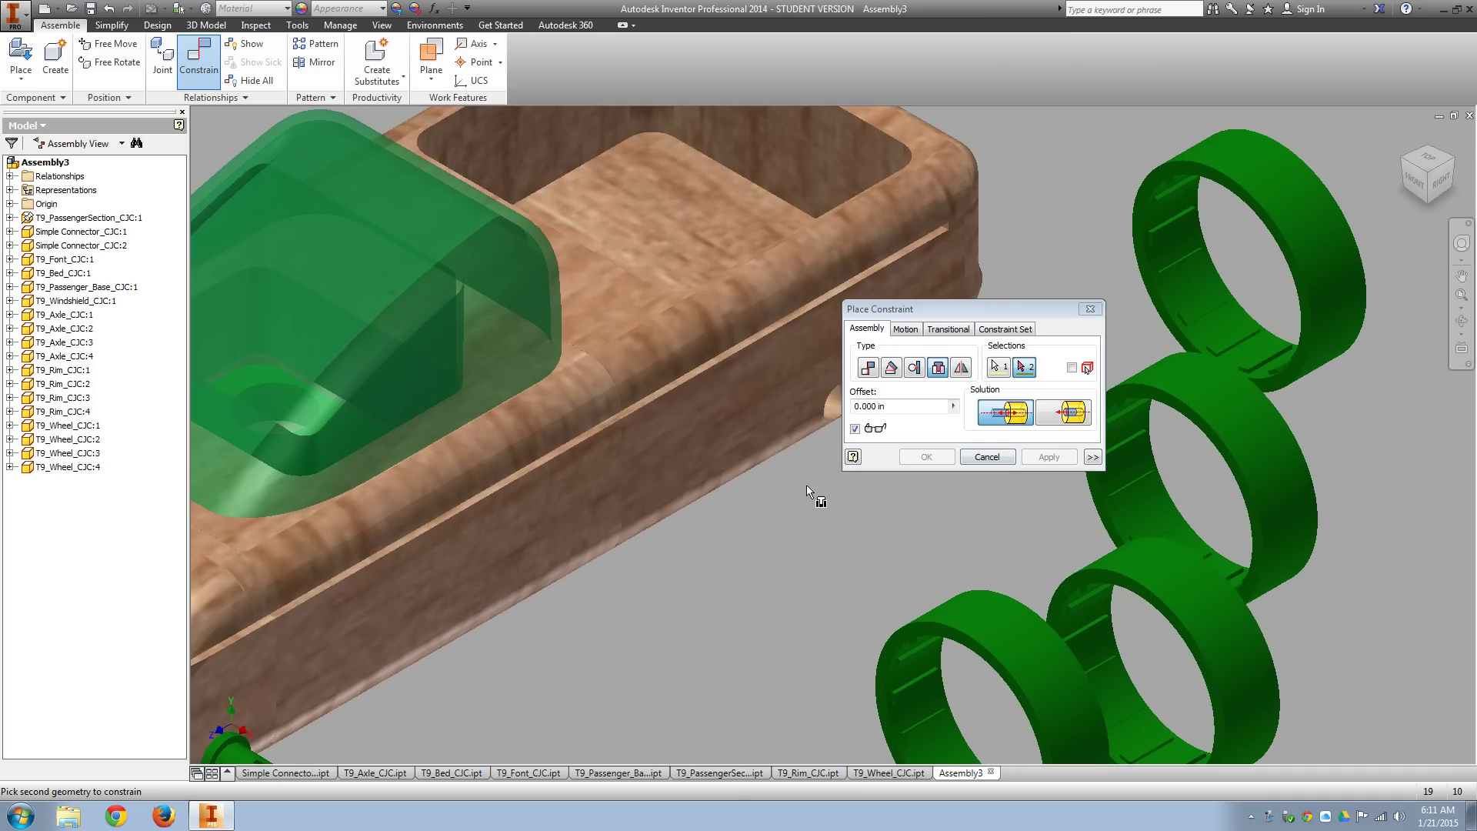
left_click(825, 407)
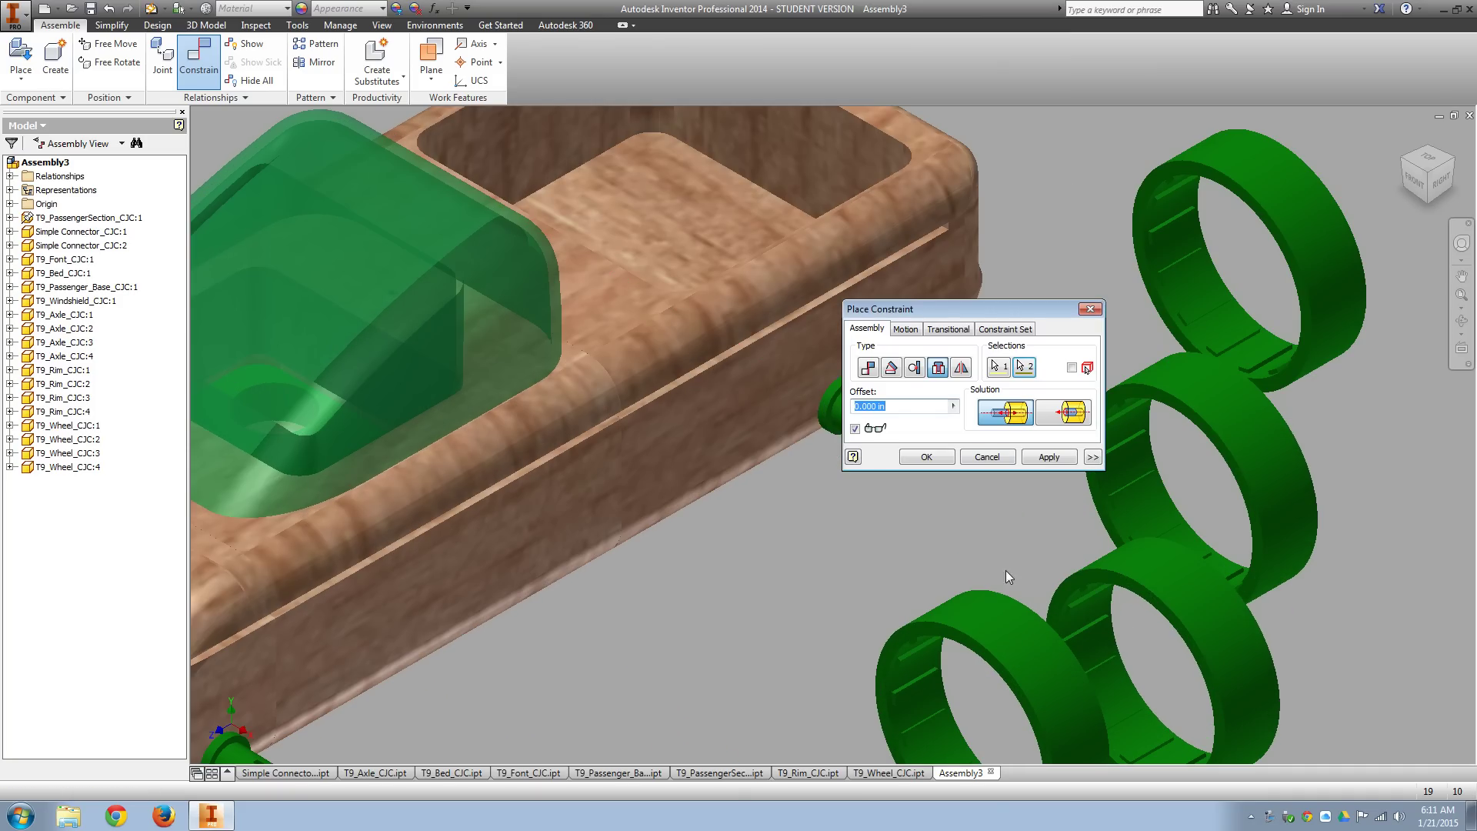
left_click_drag(977, 310, 856, 535)
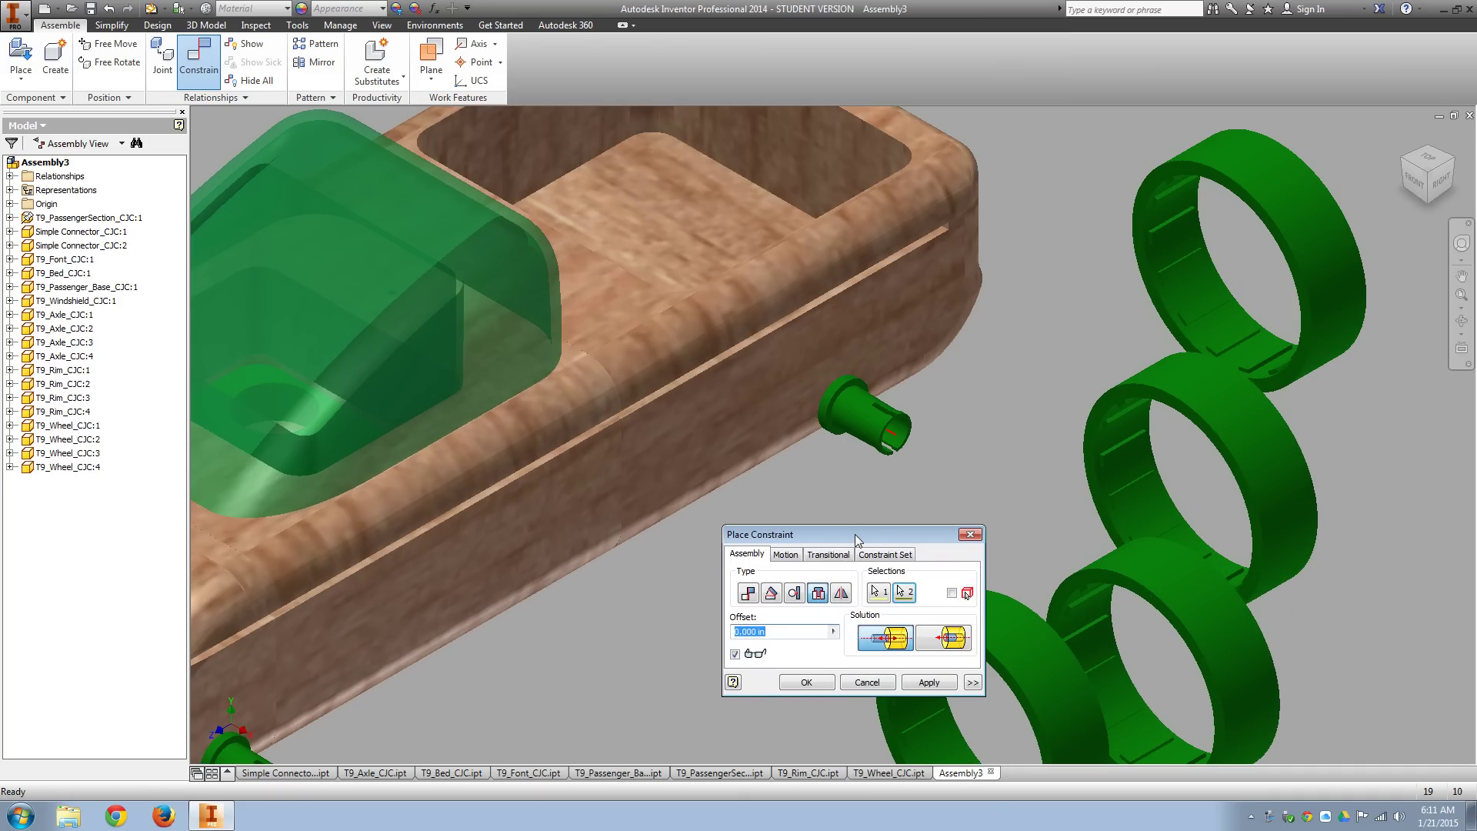
left_click(931, 682)
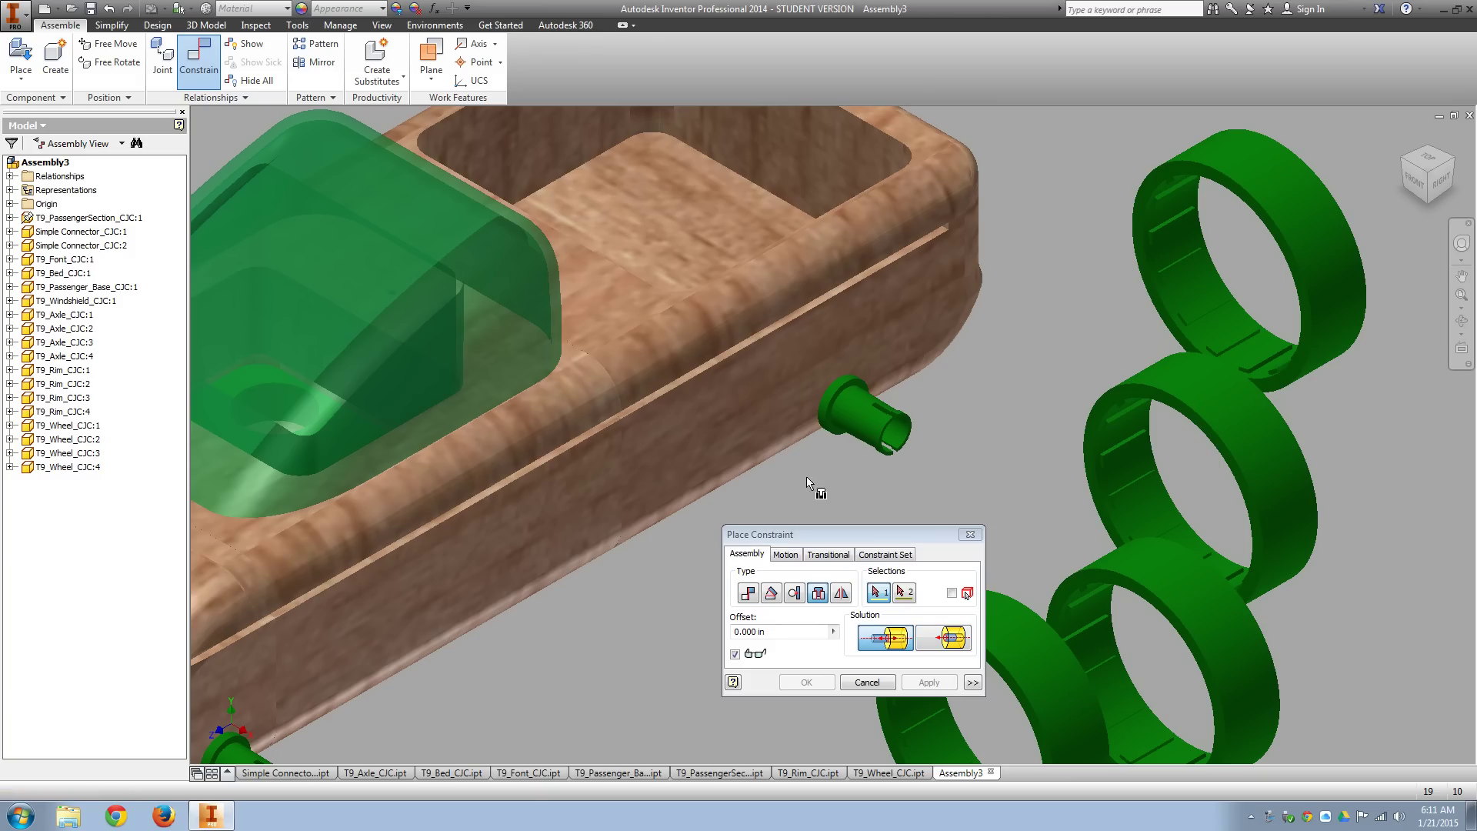
left_click(969, 534)
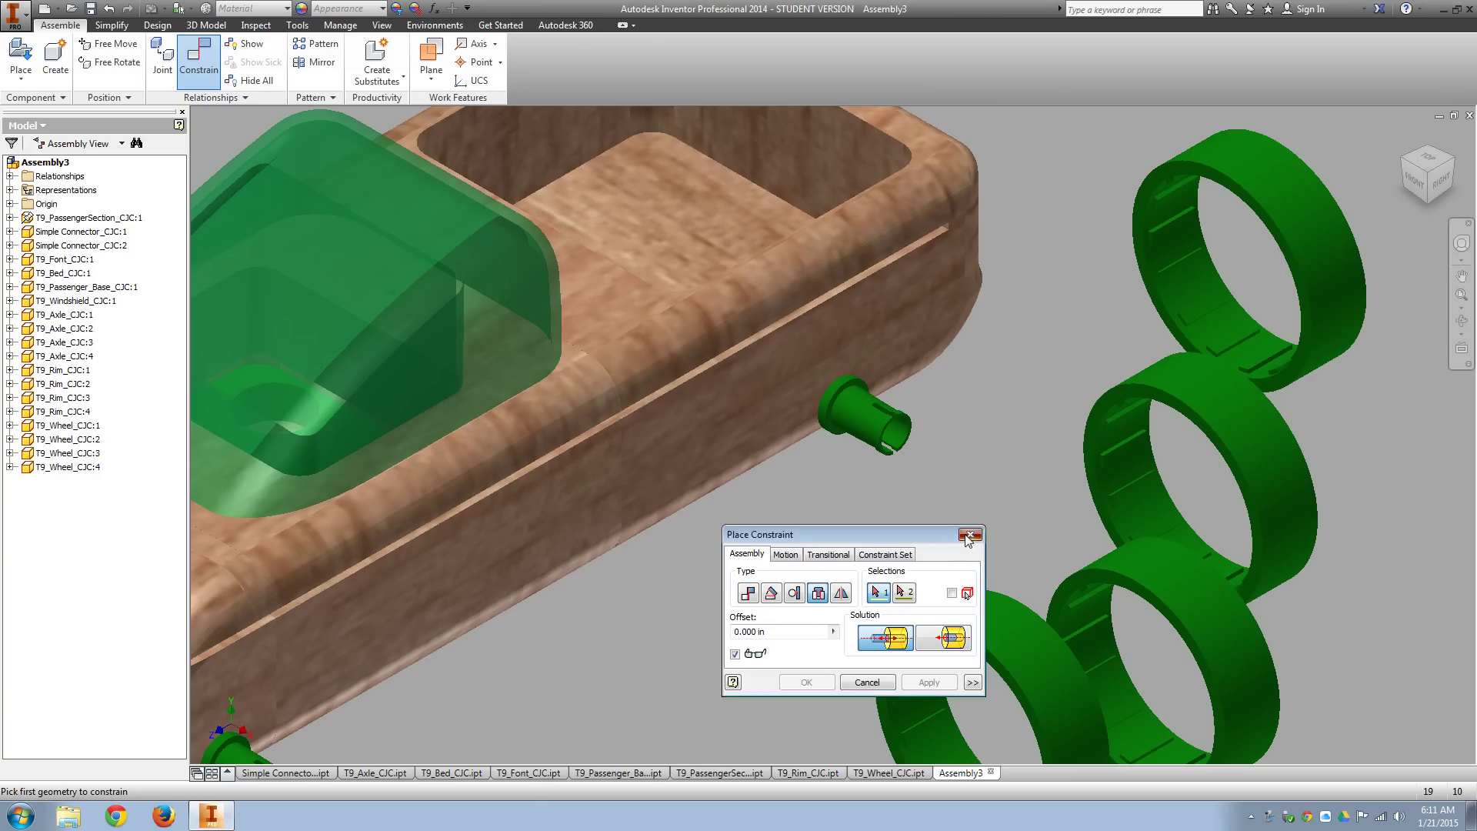
Test whether the third axle can still rotate in the rear axle hole.
right_click(983, 463)
left_click(817, 567)
left_click(853, 406)
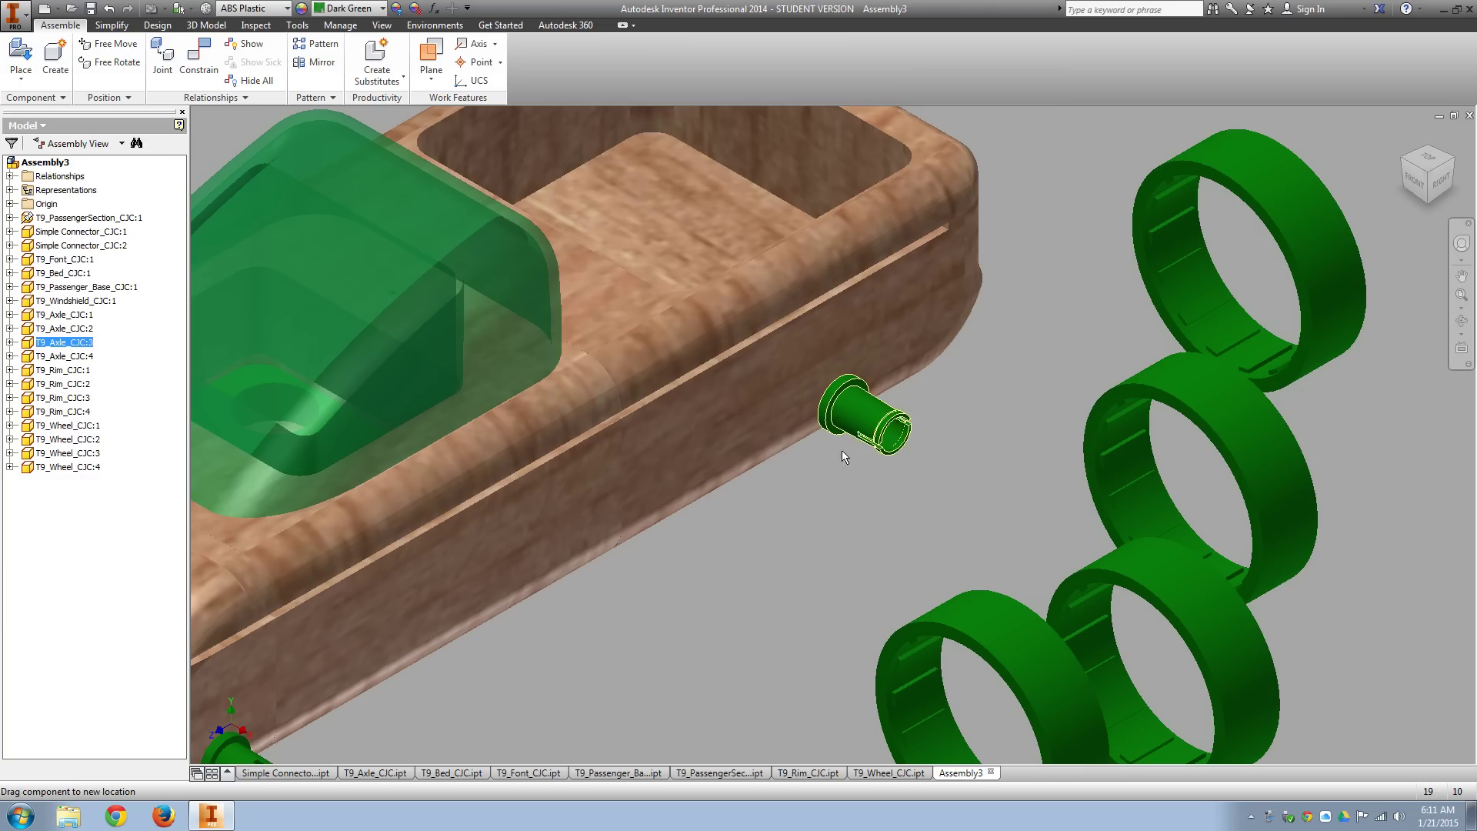
left_click_drag(859, 483, 836, 398)
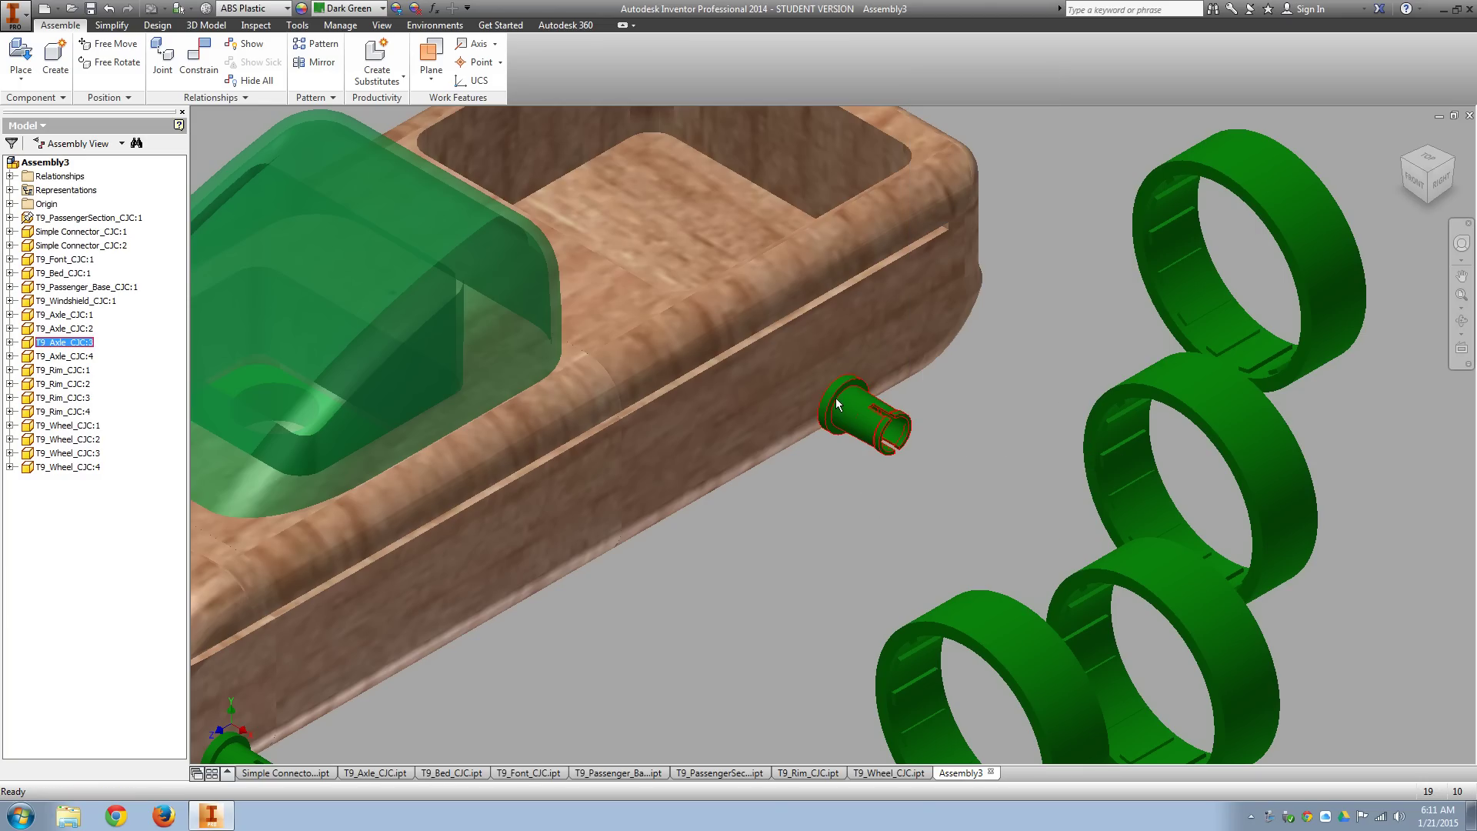
Add a Directed Angle constraint of 0.00 deg between the third axle's slot face and the flat back face of the bed.
left_click(208, 70)
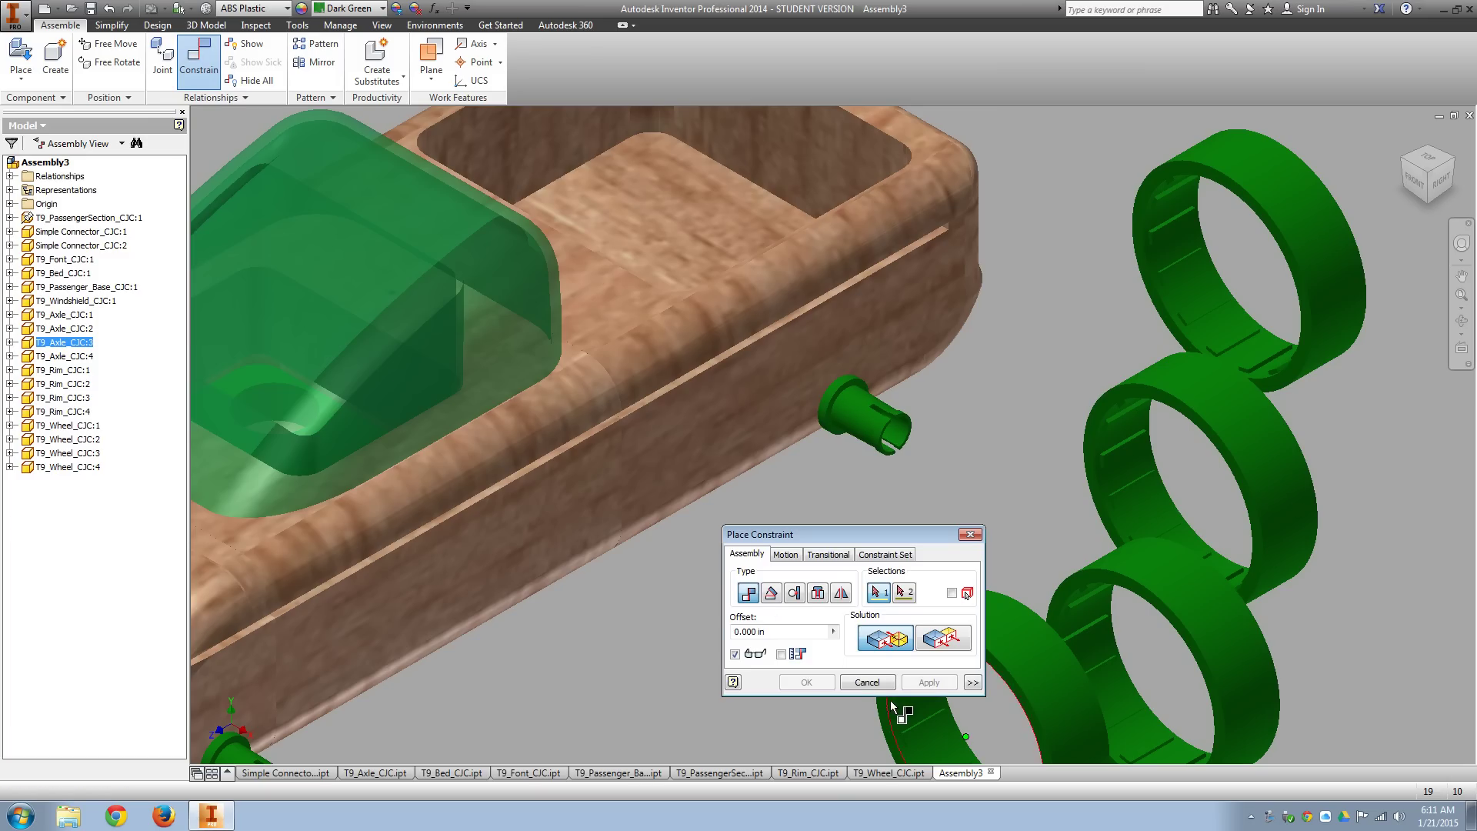
scroll(908, 440, "up", 5)
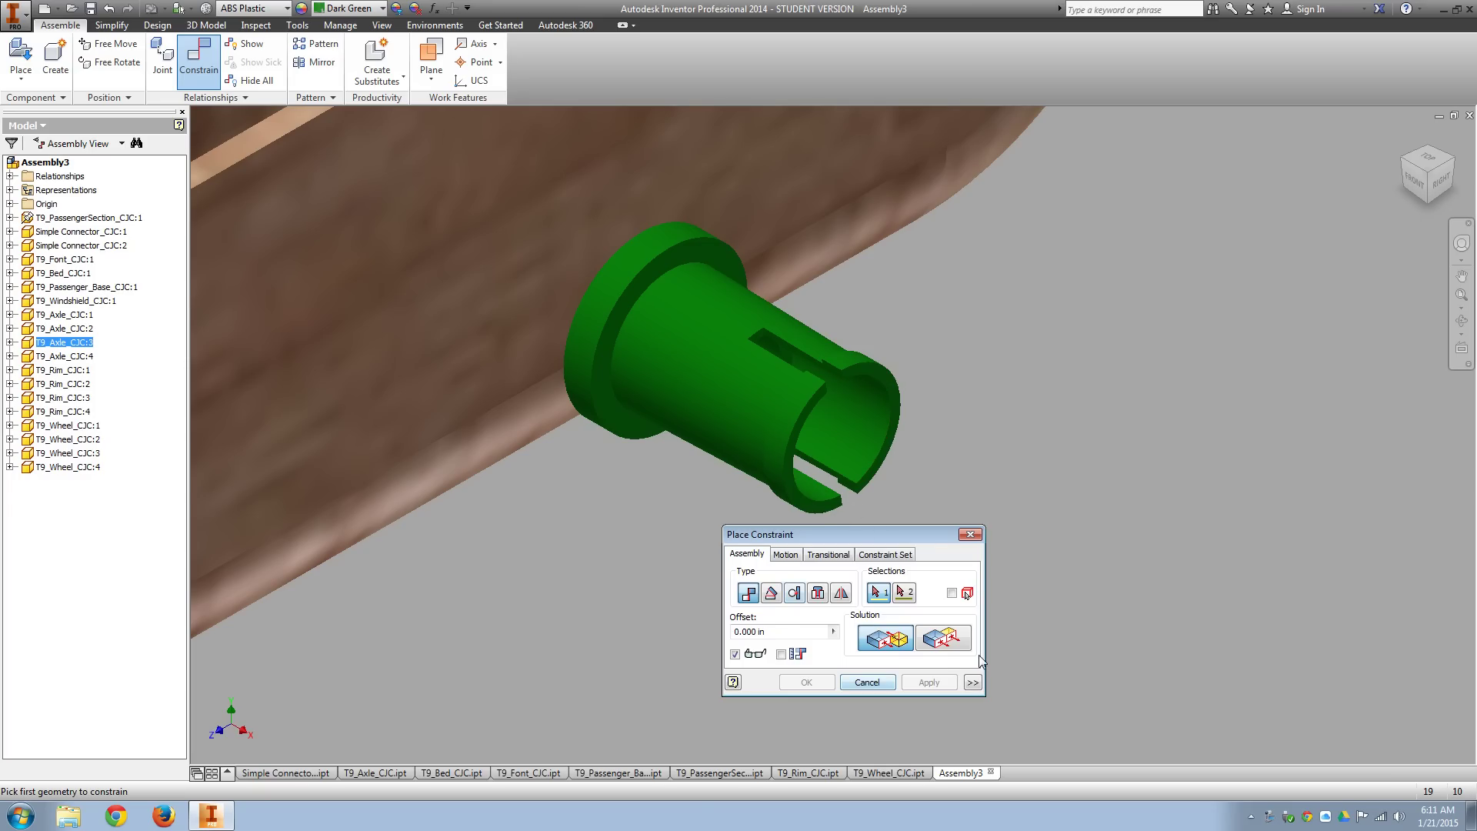
left_click(775, 598)
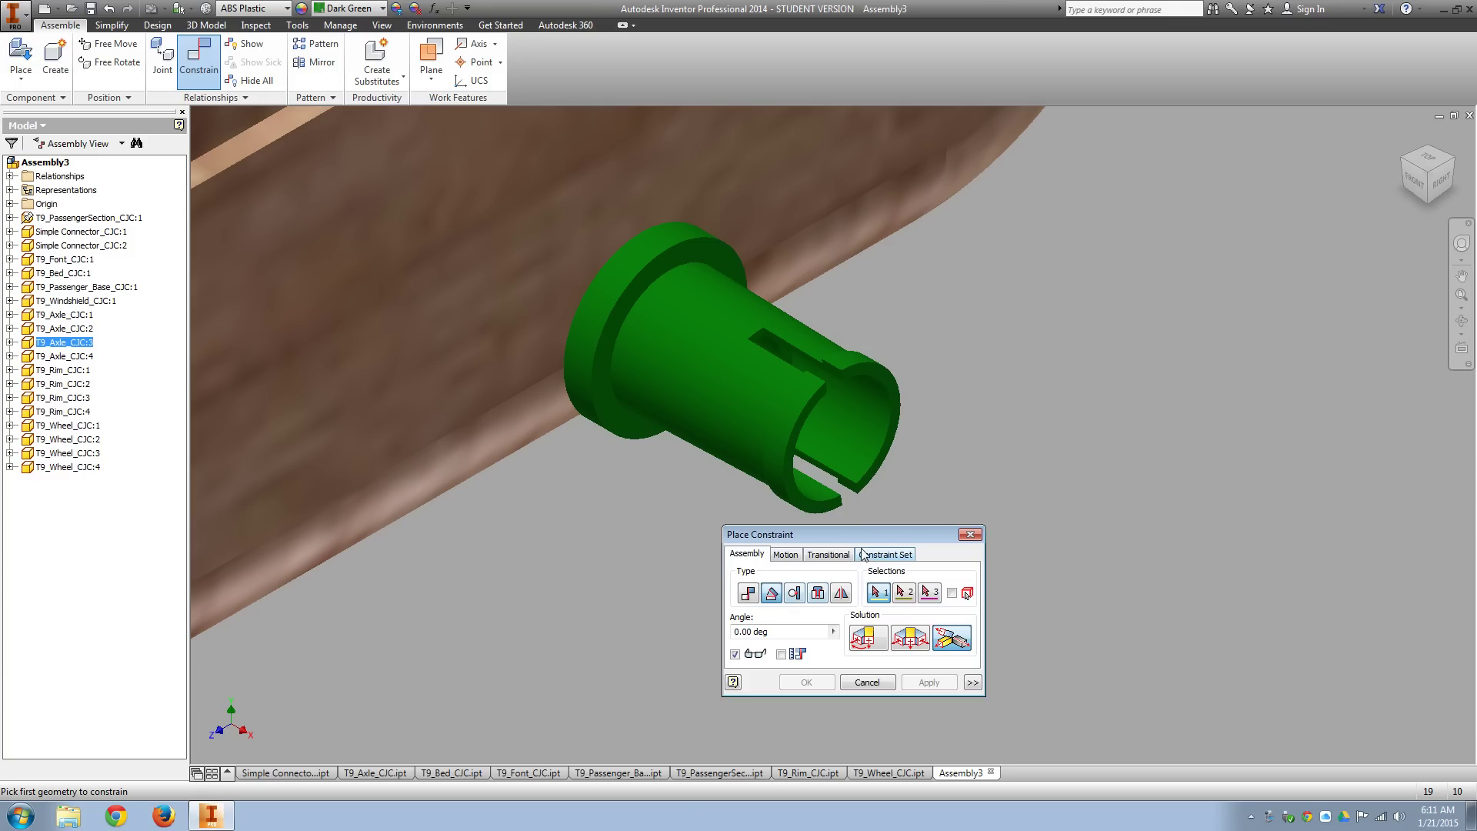
scroll(869, 481, "down", 3)
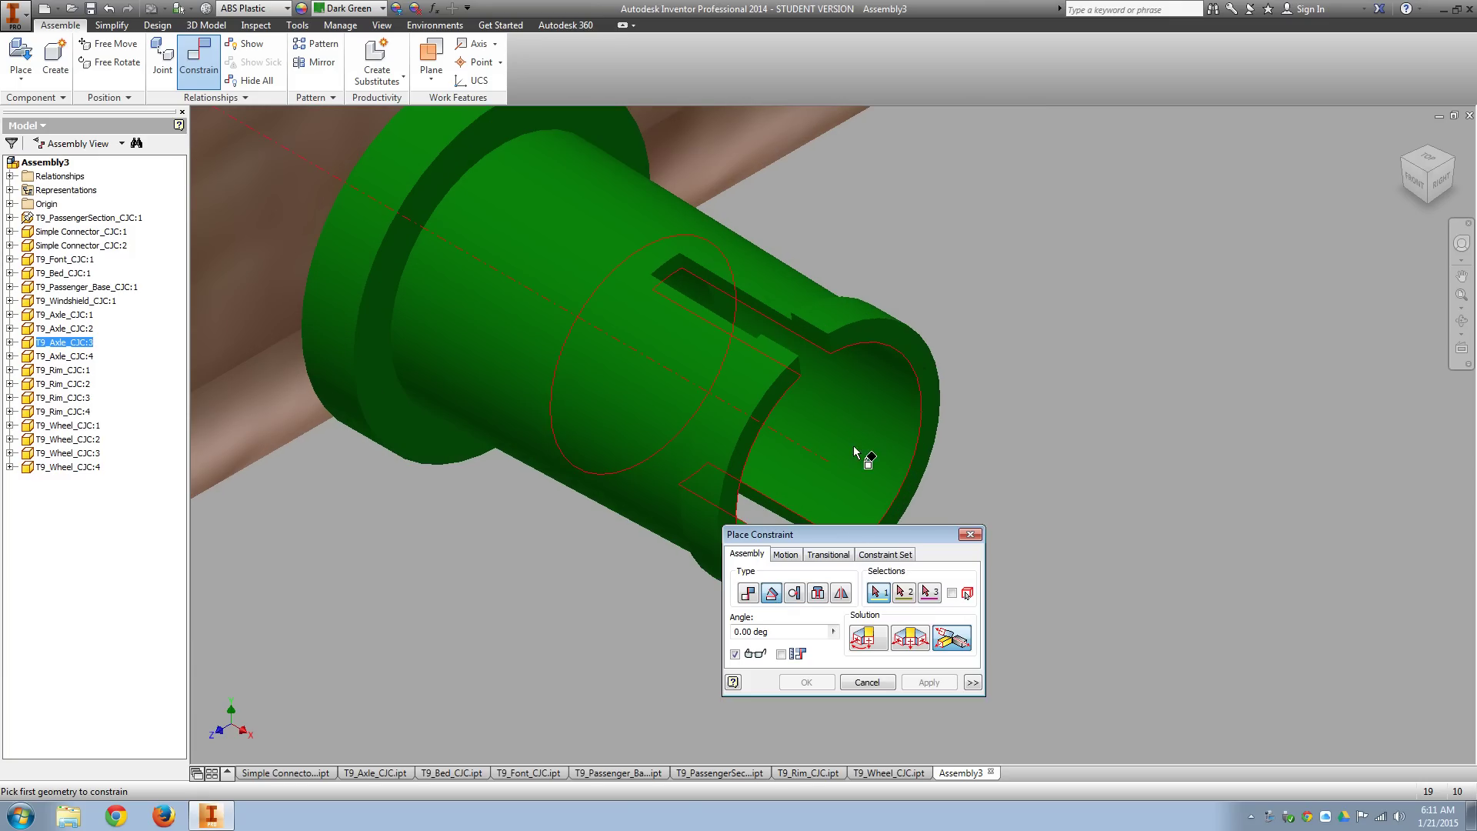
left_click(811, 336)
scroll(1131, 403, "up", 4)
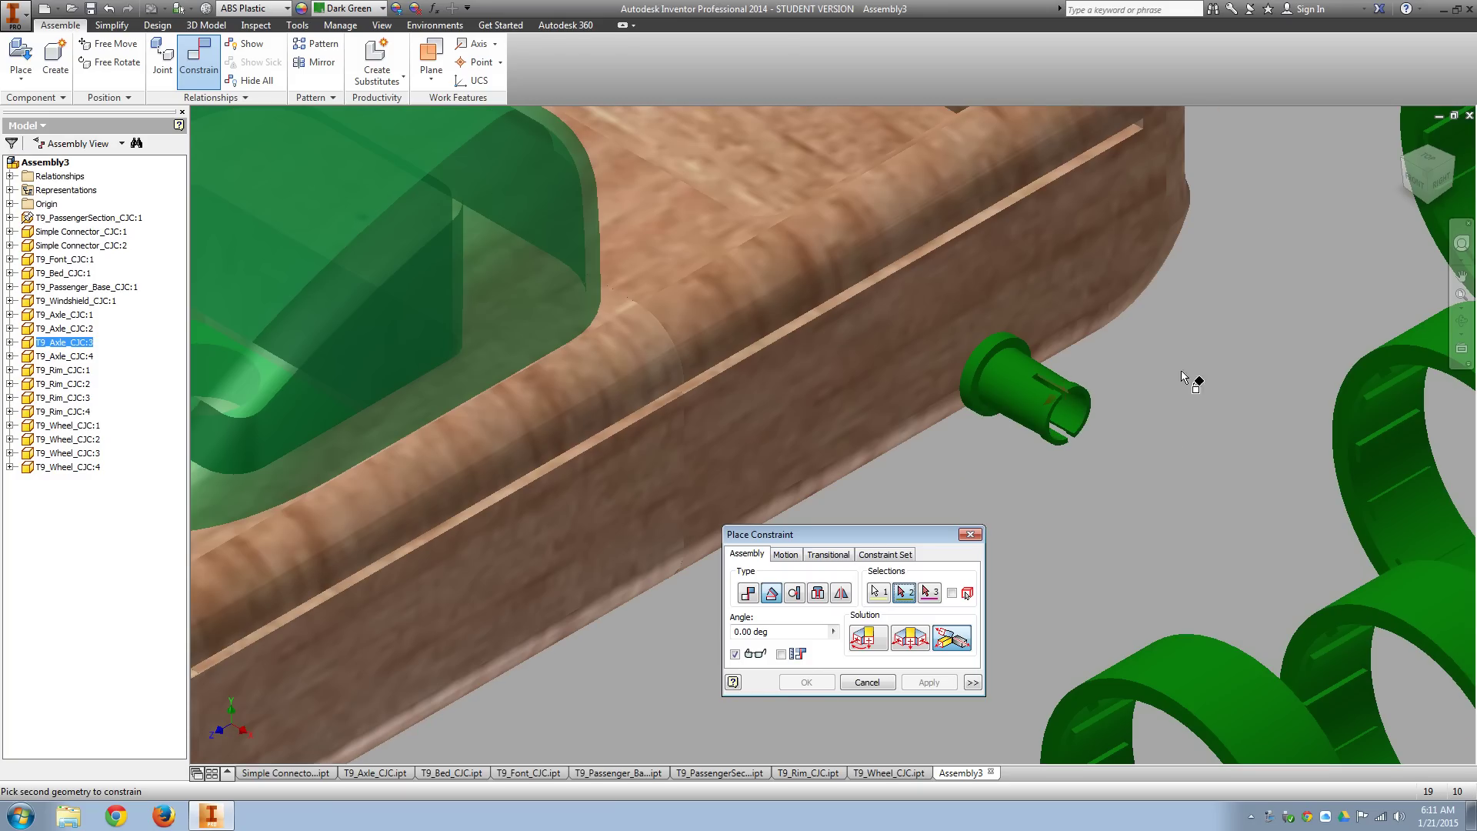
left_click(1451, 164)
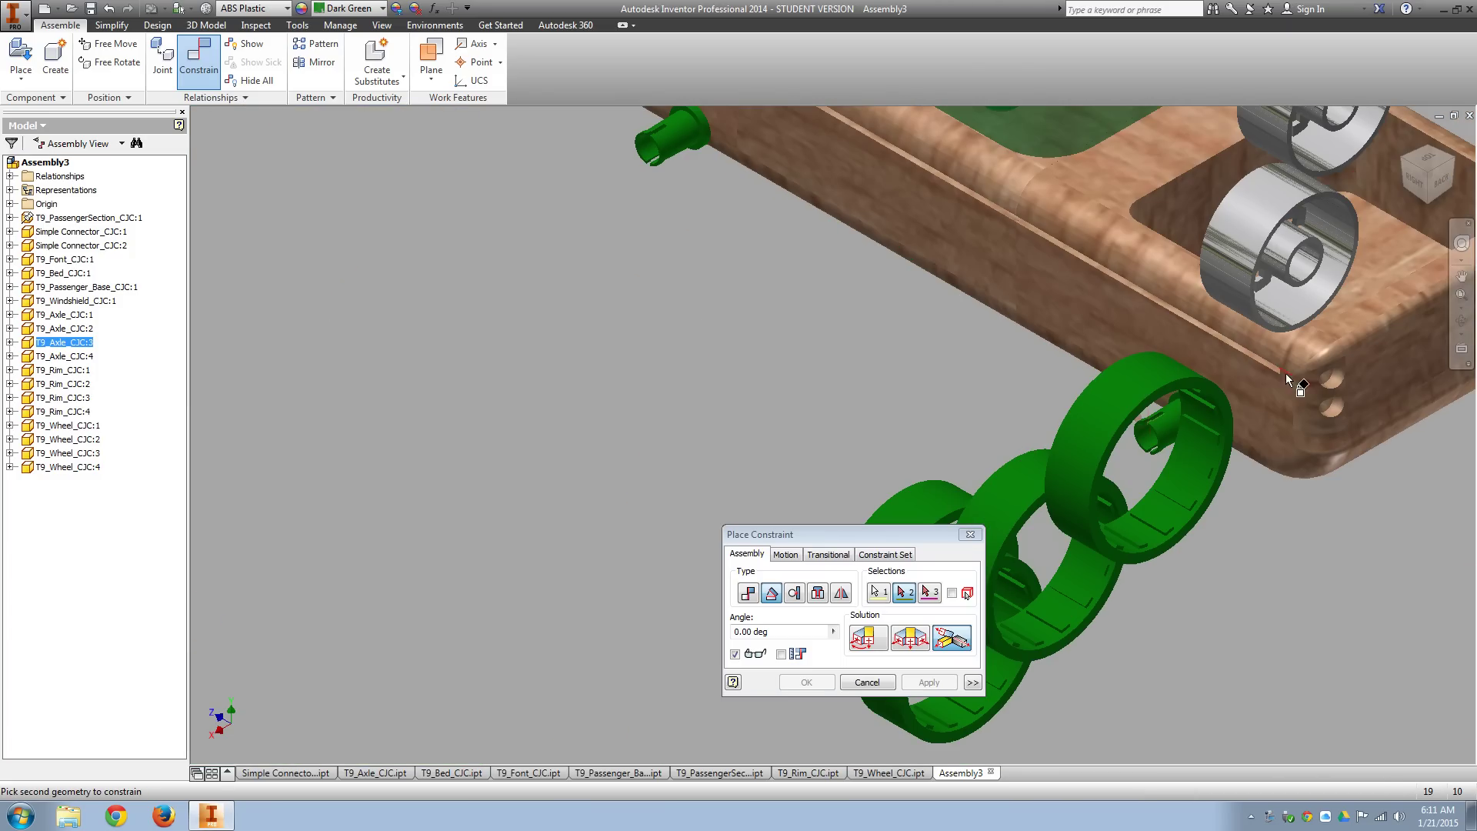
left_click(1398, 370)
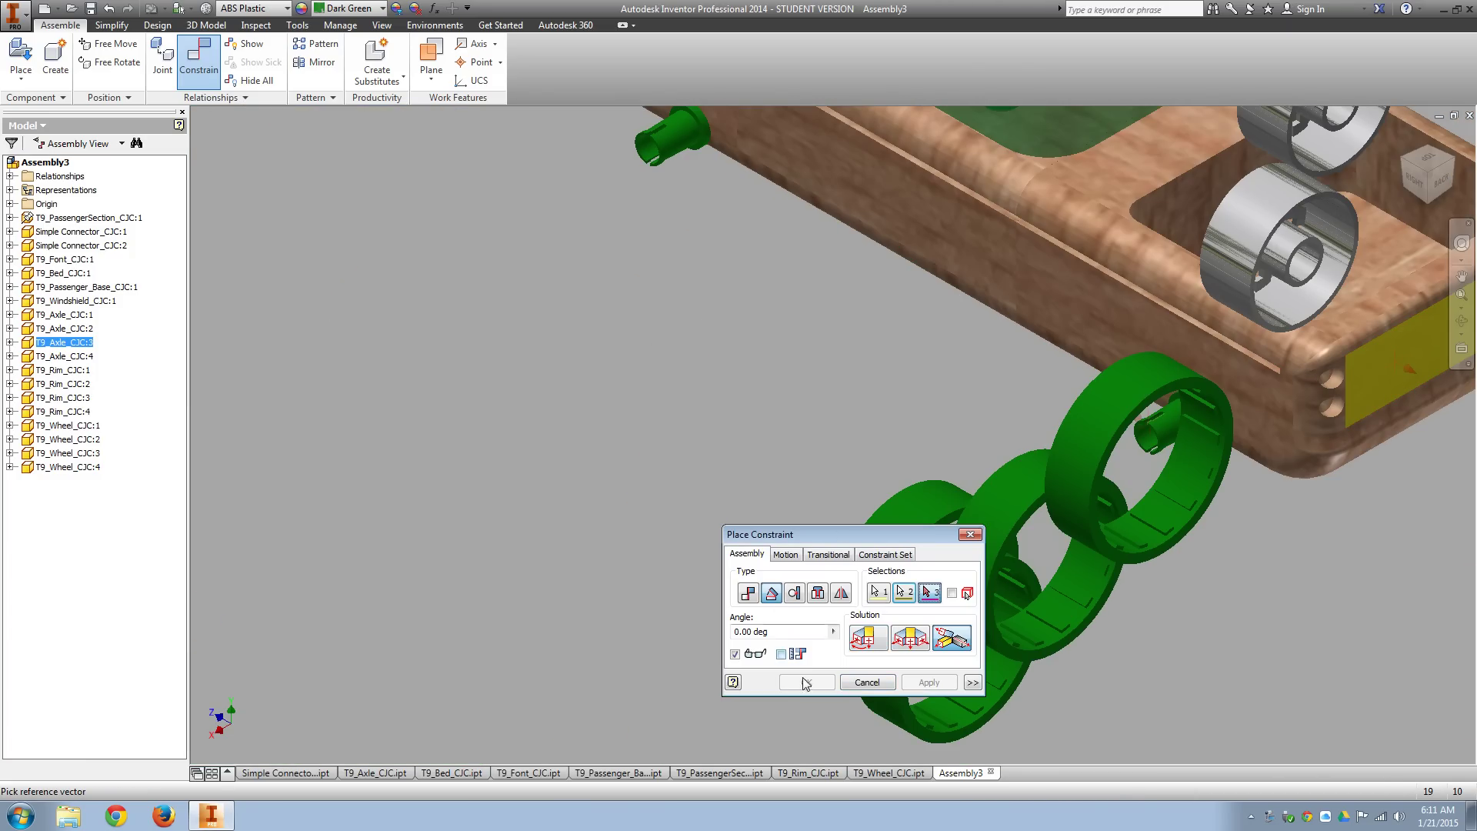
left_click(862, 643)
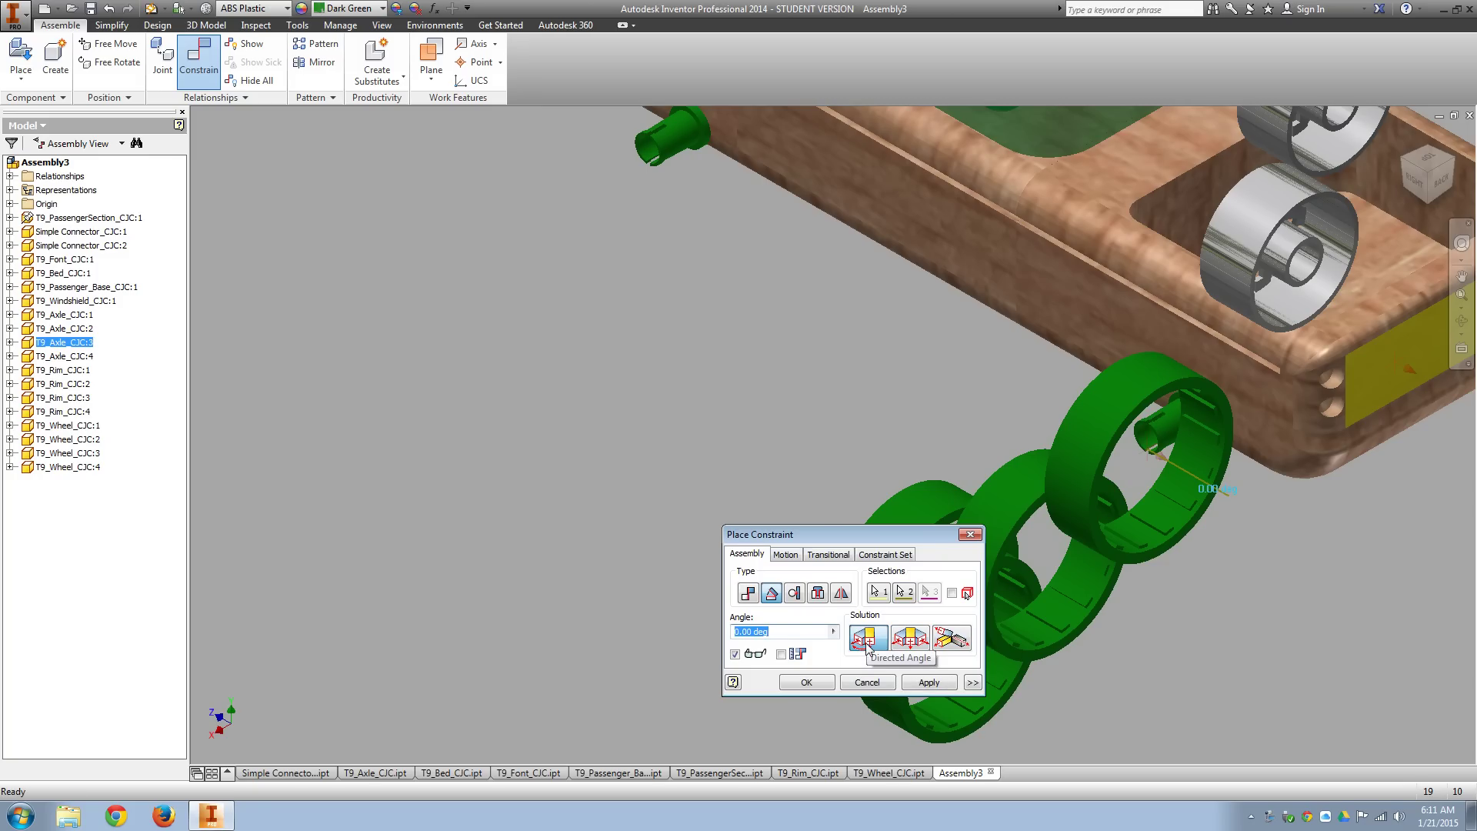
left_click(806, 682)
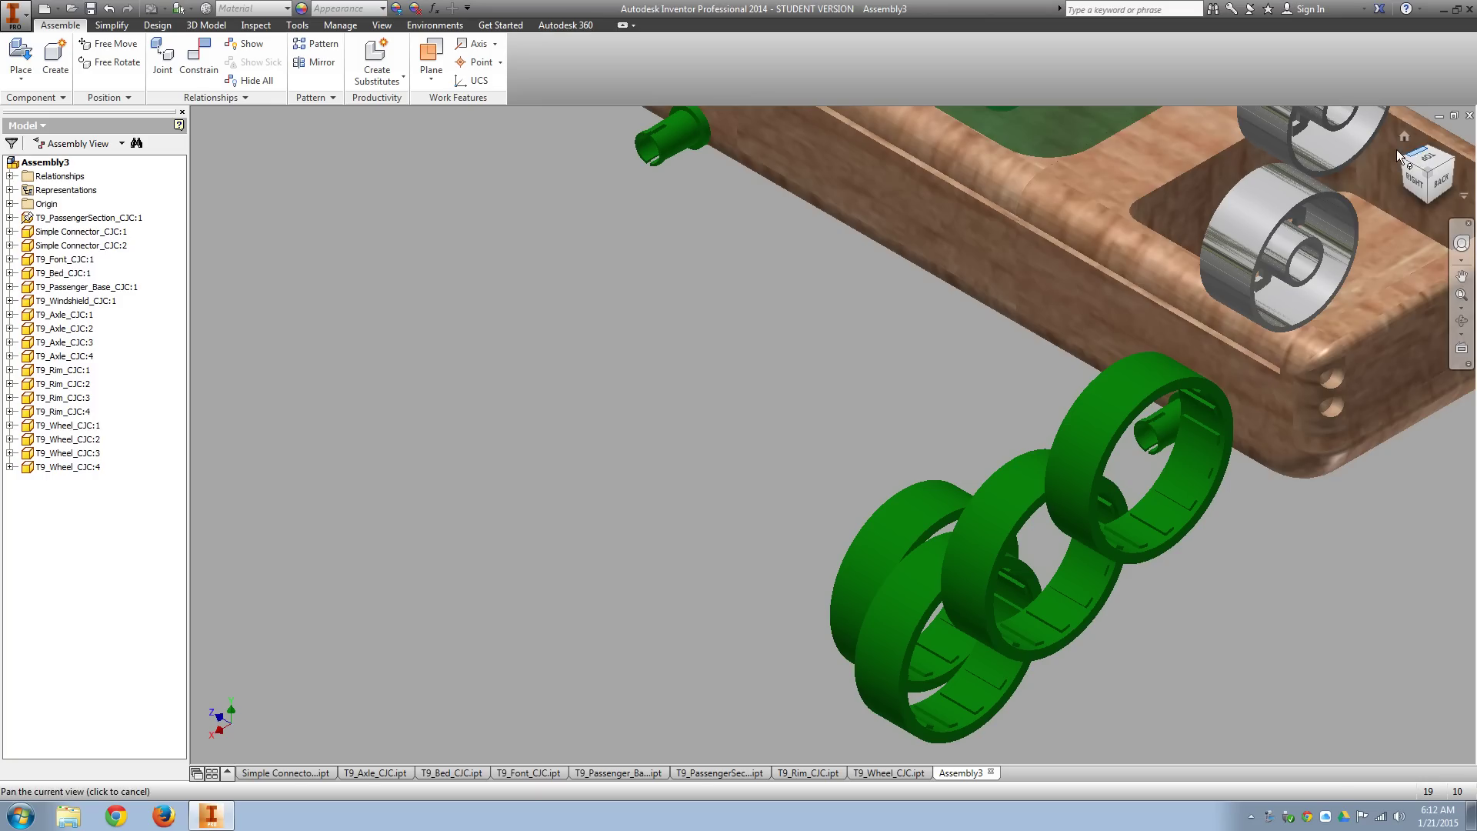
Check the constrained rear axle on the vehicle's side from the home view.
left_click(1404, 136)
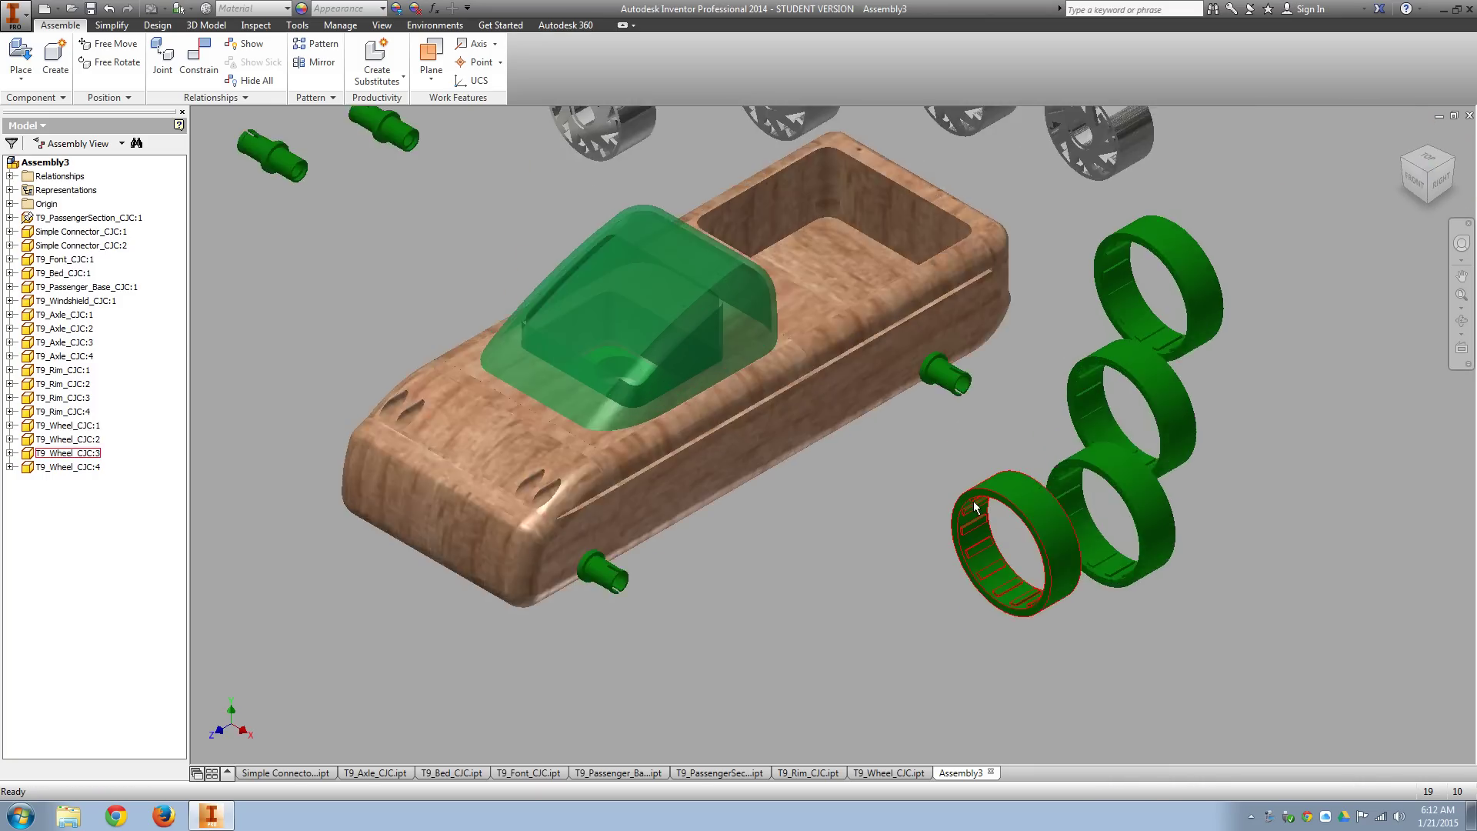
scroll(973, 501, "down", 5)
right_click(901, 454)
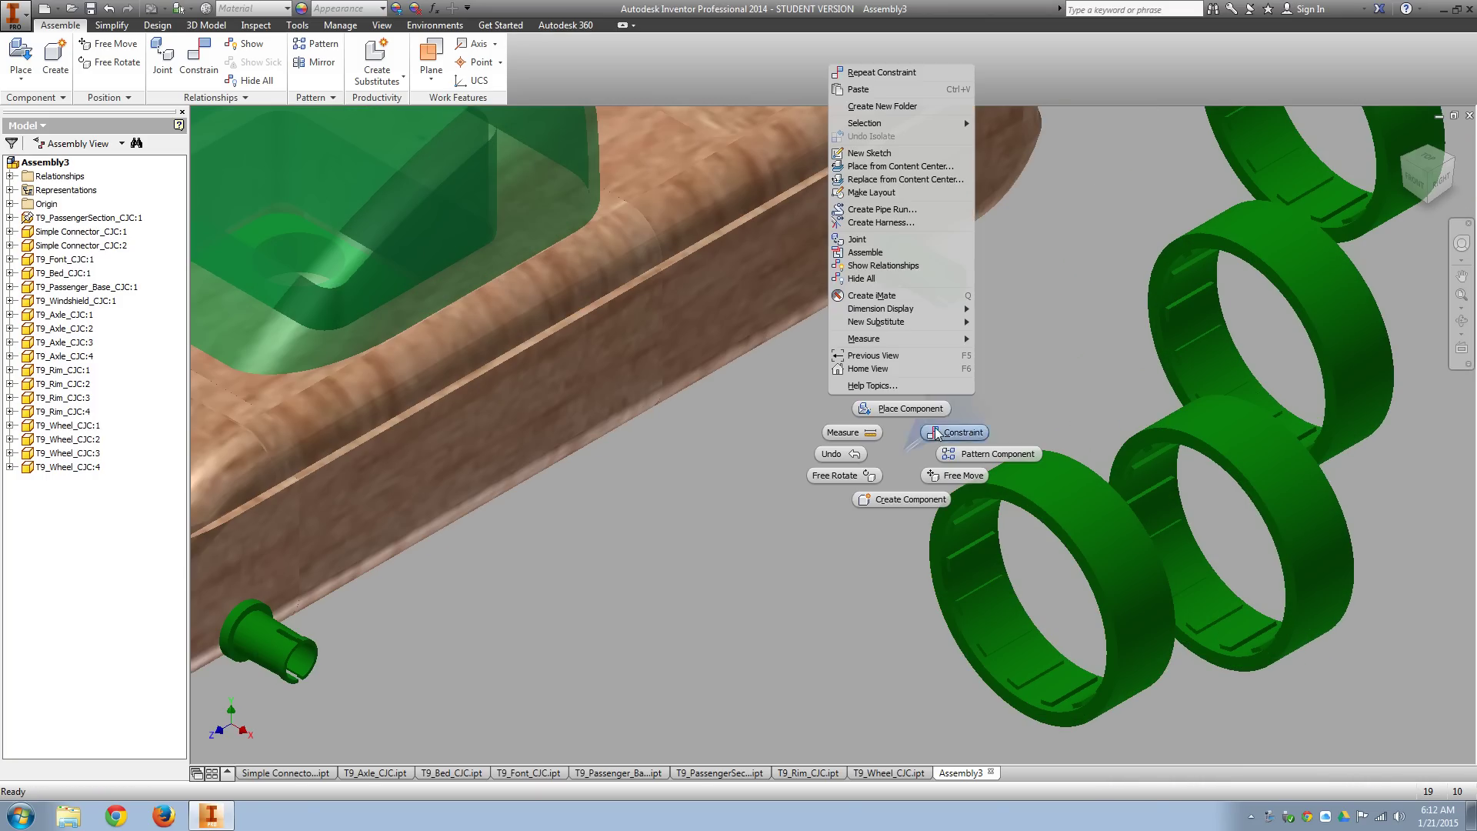
left_click(1045, 354)
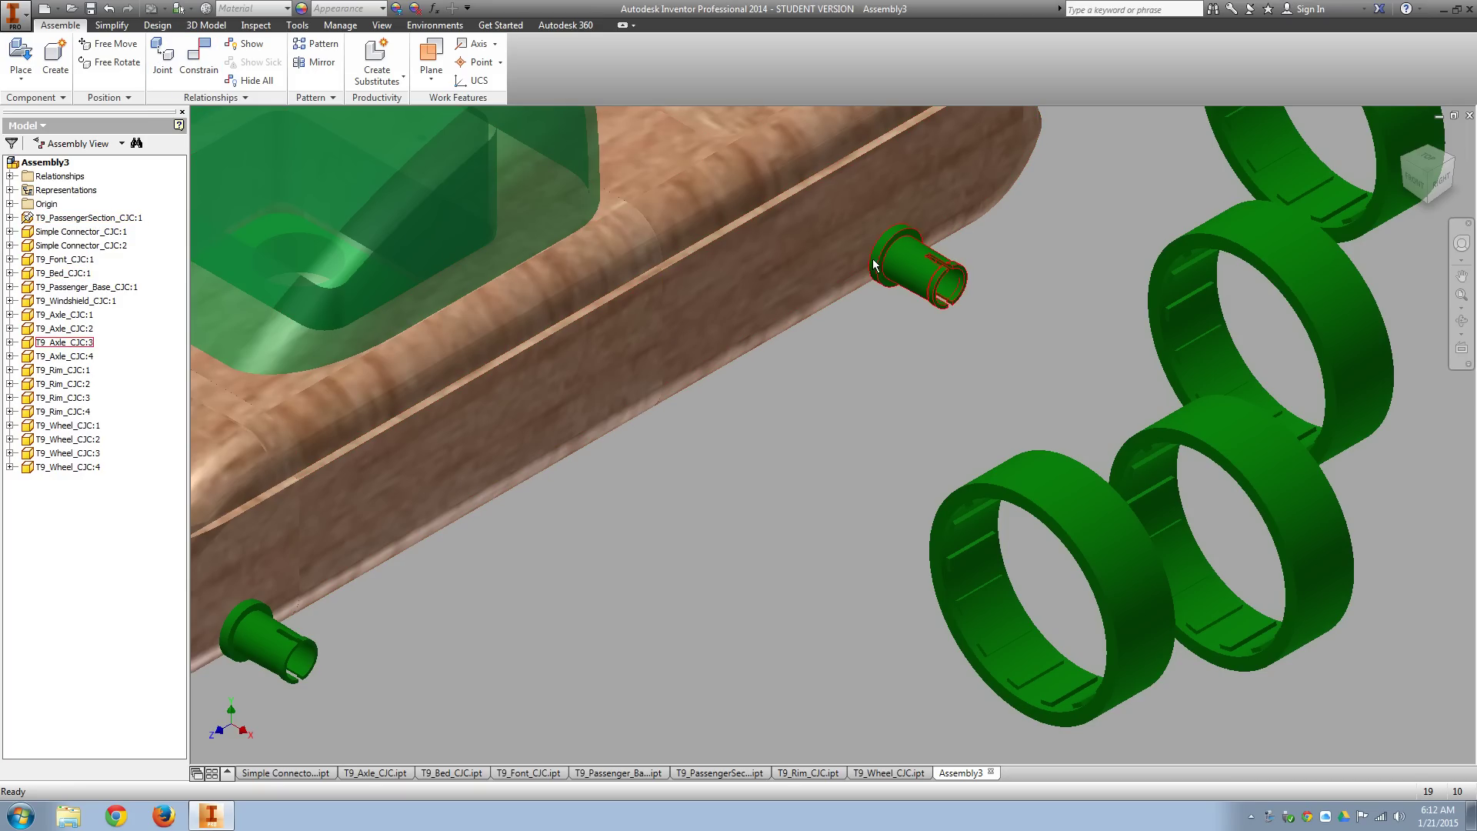
left_click(911, 255)
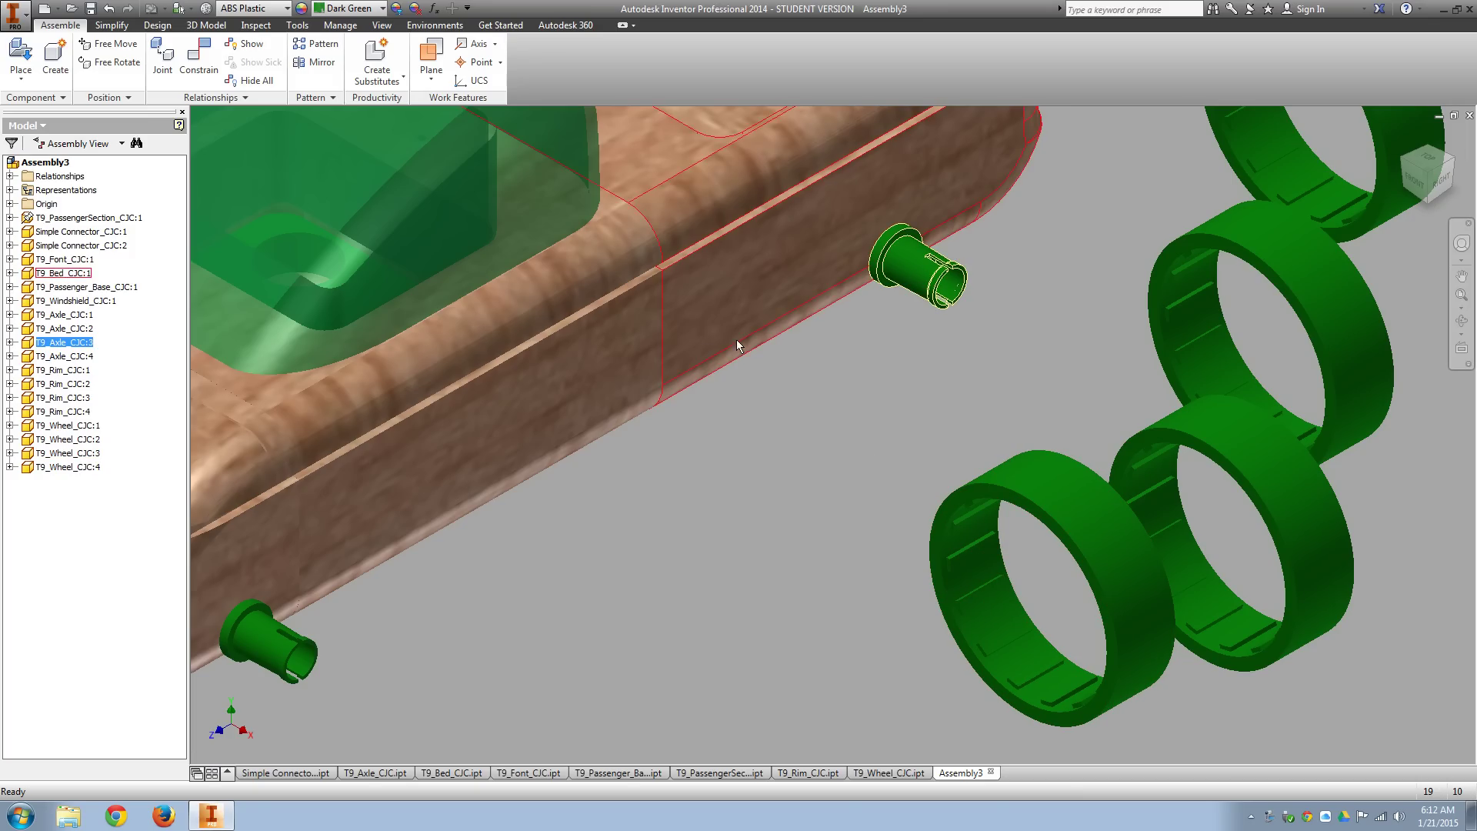
key("F2")
key("c")
left_click_drag(511, 610, 850, 492)
right_click(727, 499)
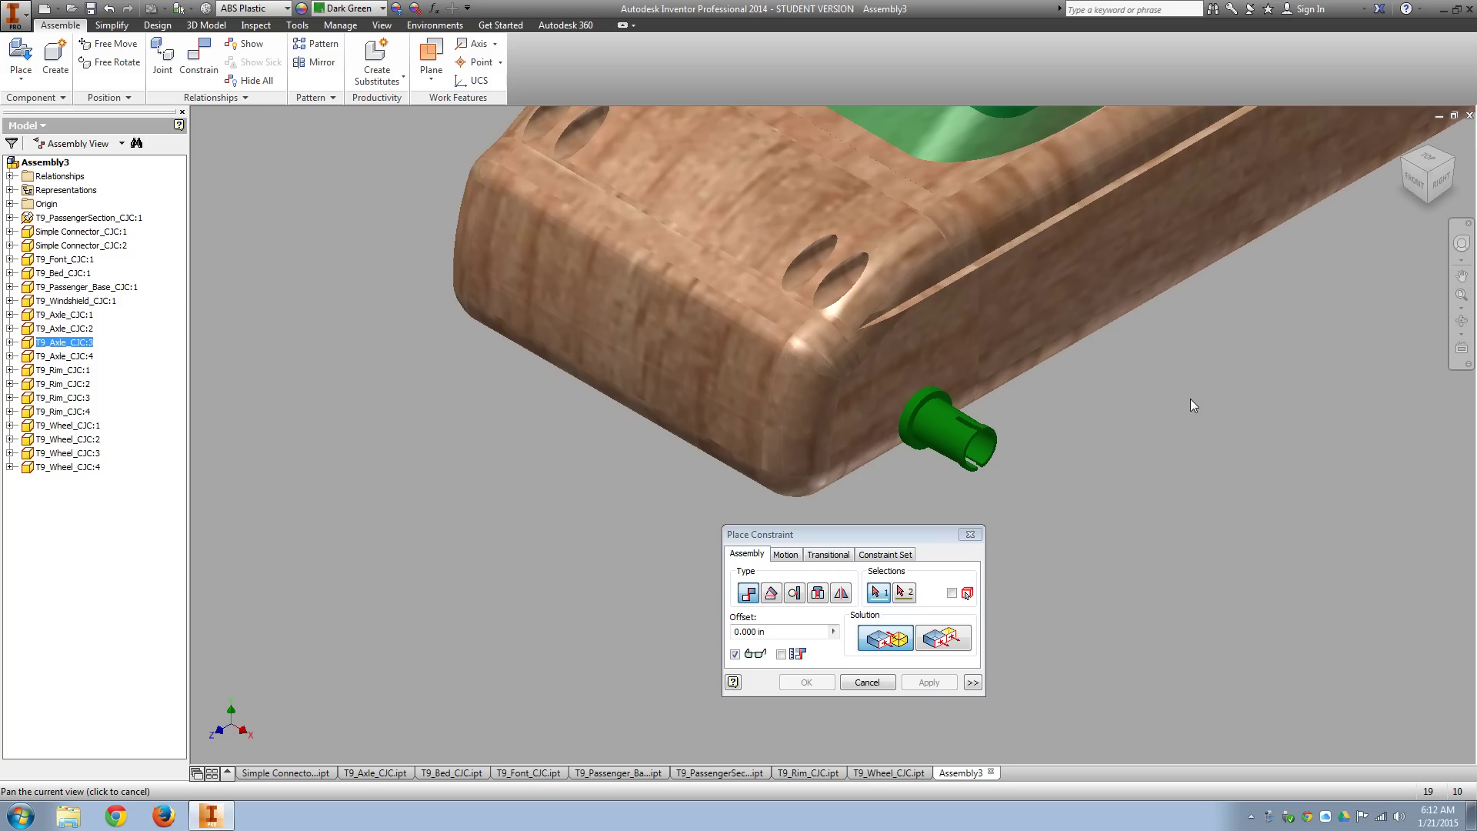
right_click(1191, 399)
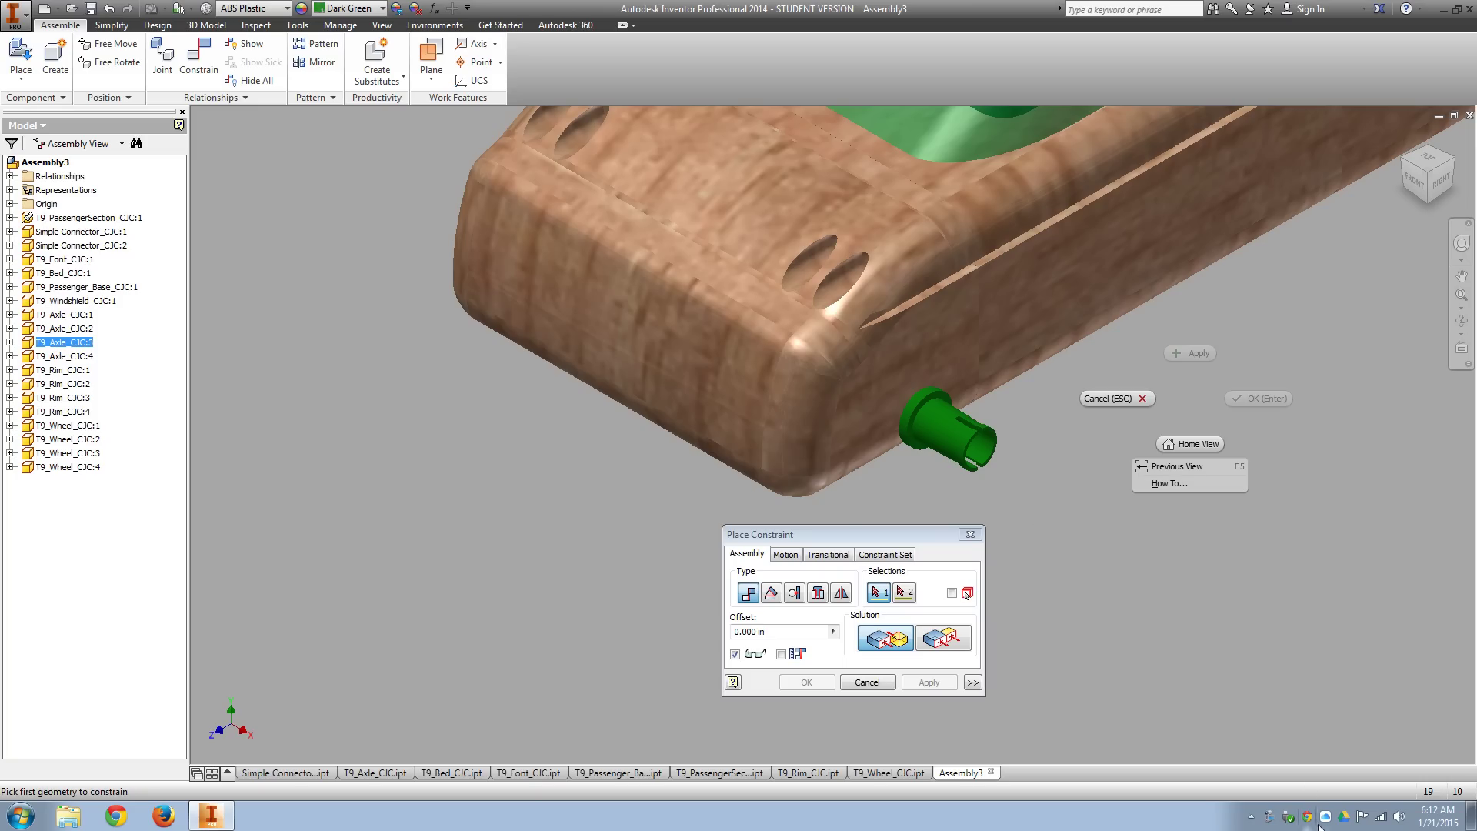
right_click(1271, 820)
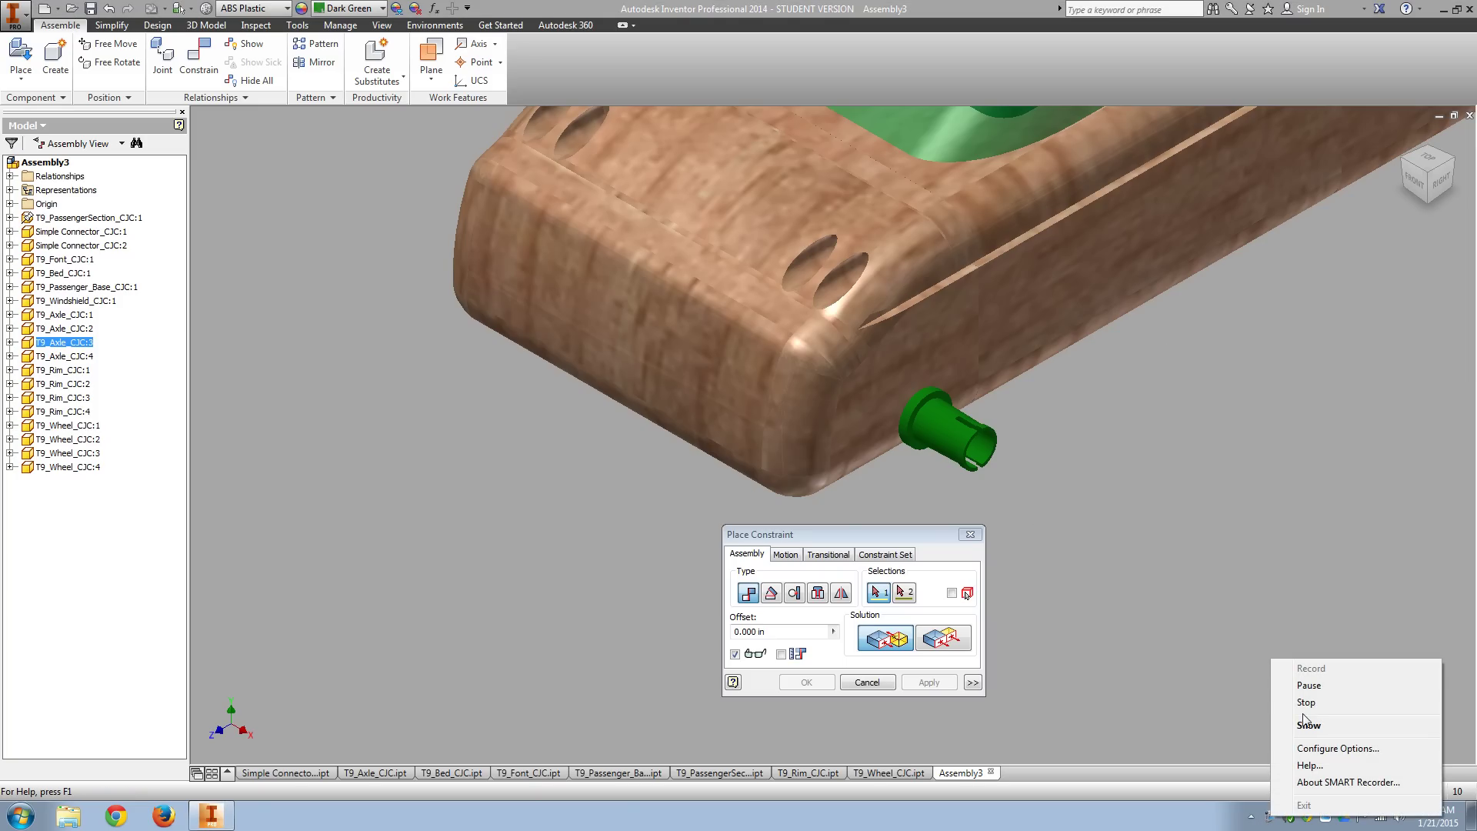
left_click(1312, 690)
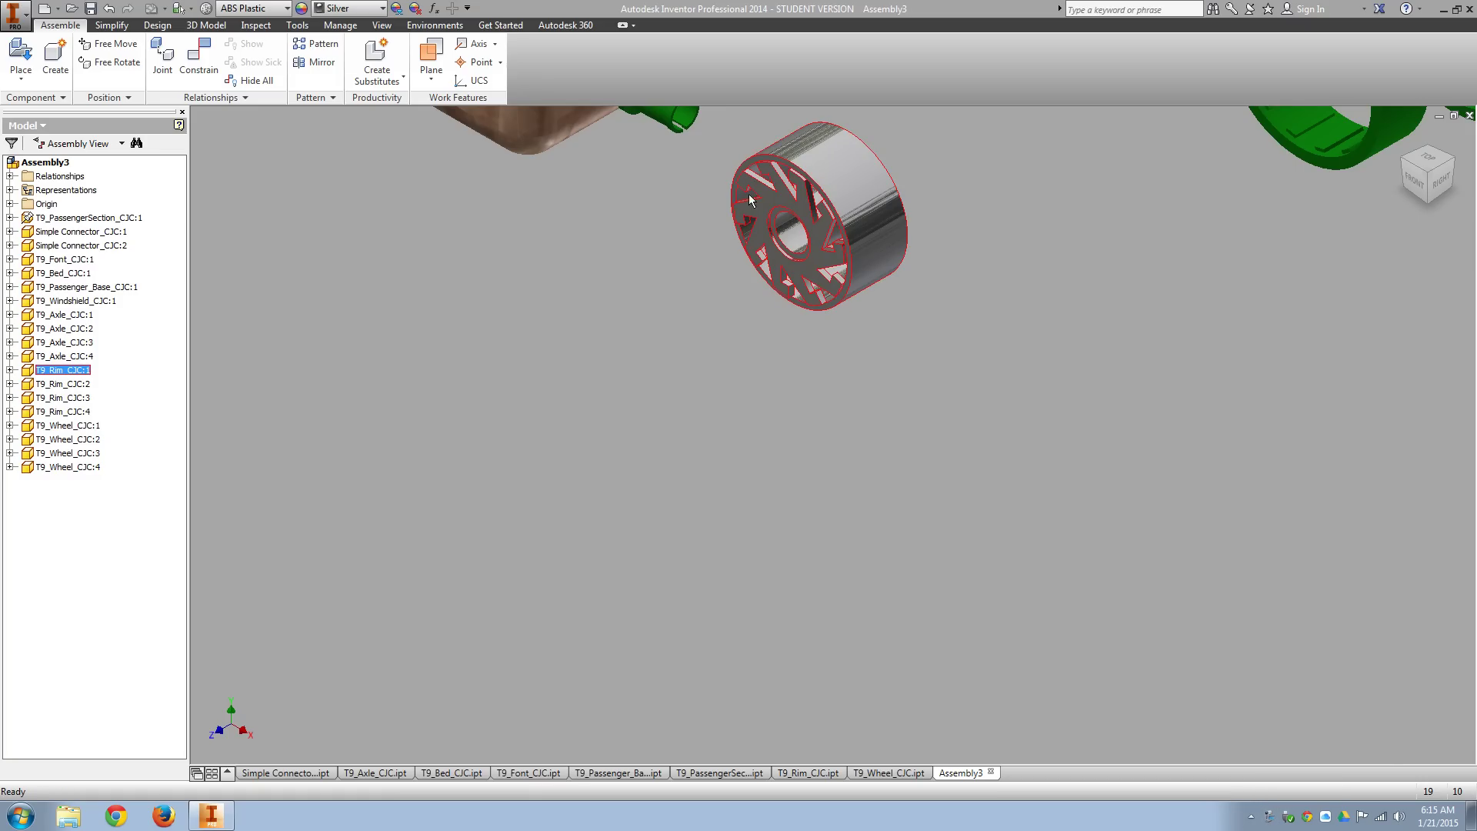
Free-rotate the first rim beside the front axle so its open side with the hub faces outward.
middle_click_drag(395, 276, 376, 489)
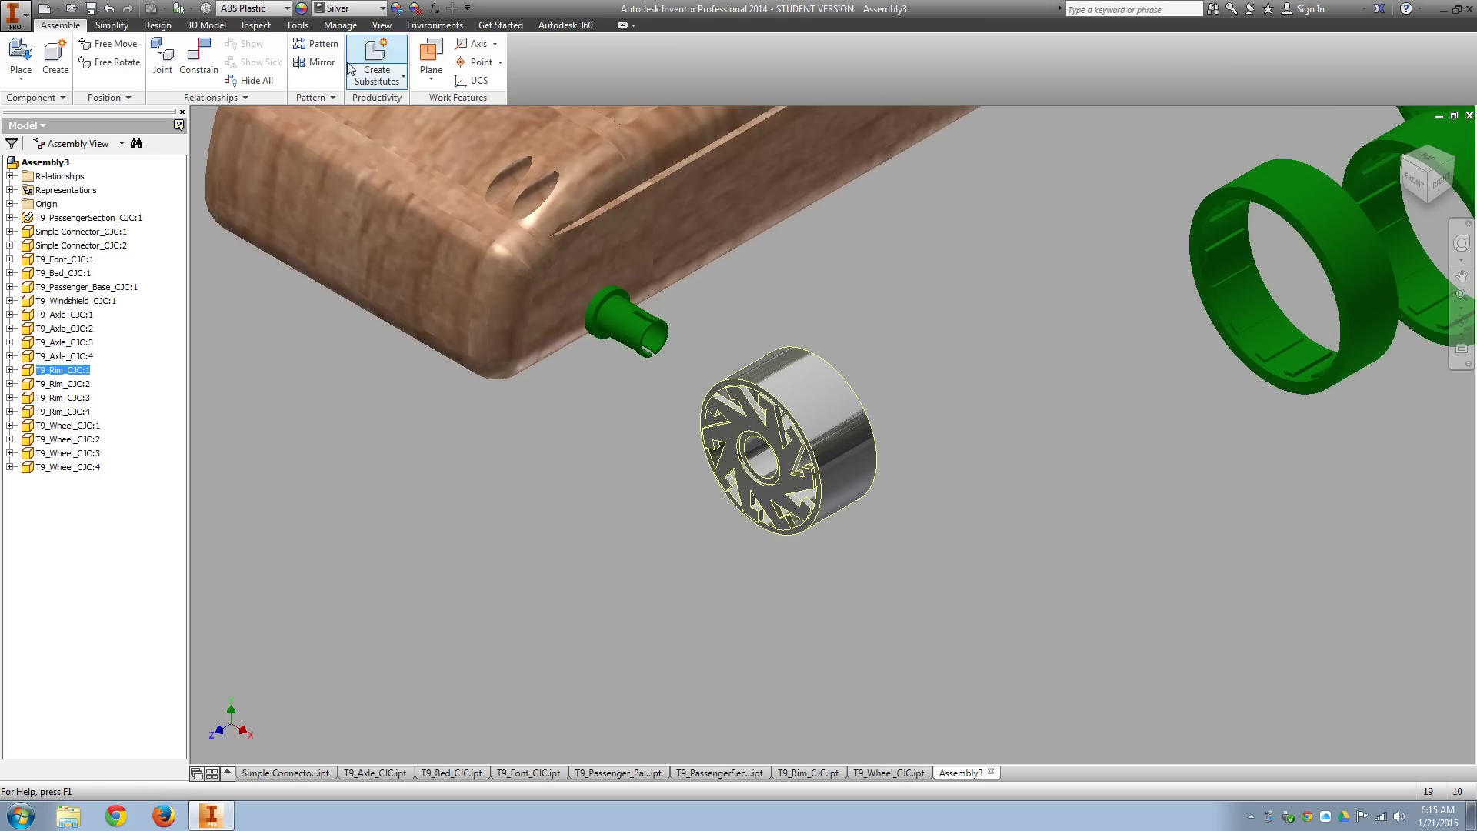
left_click(162, 58)
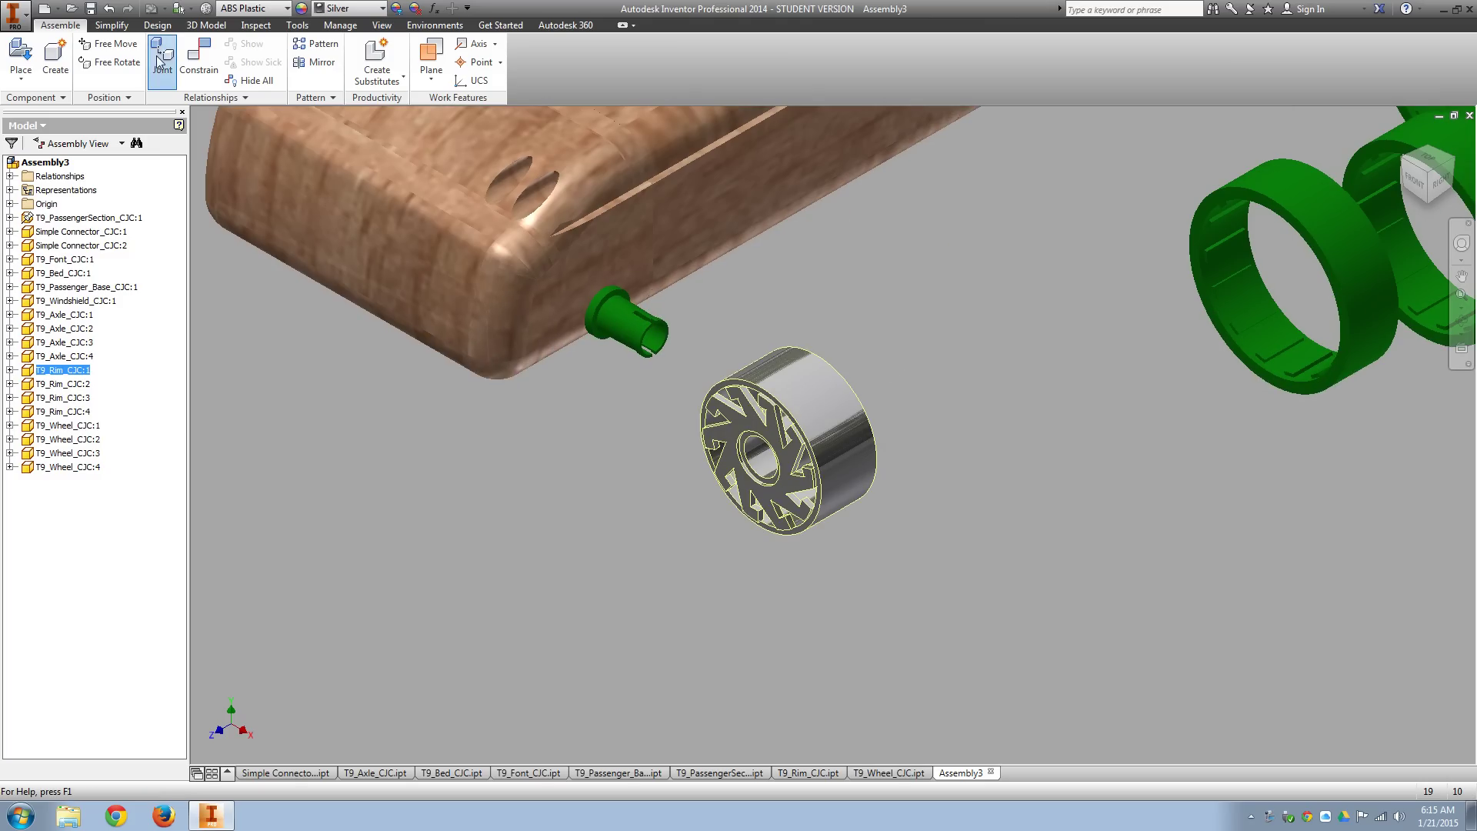
left_click(199, 61)
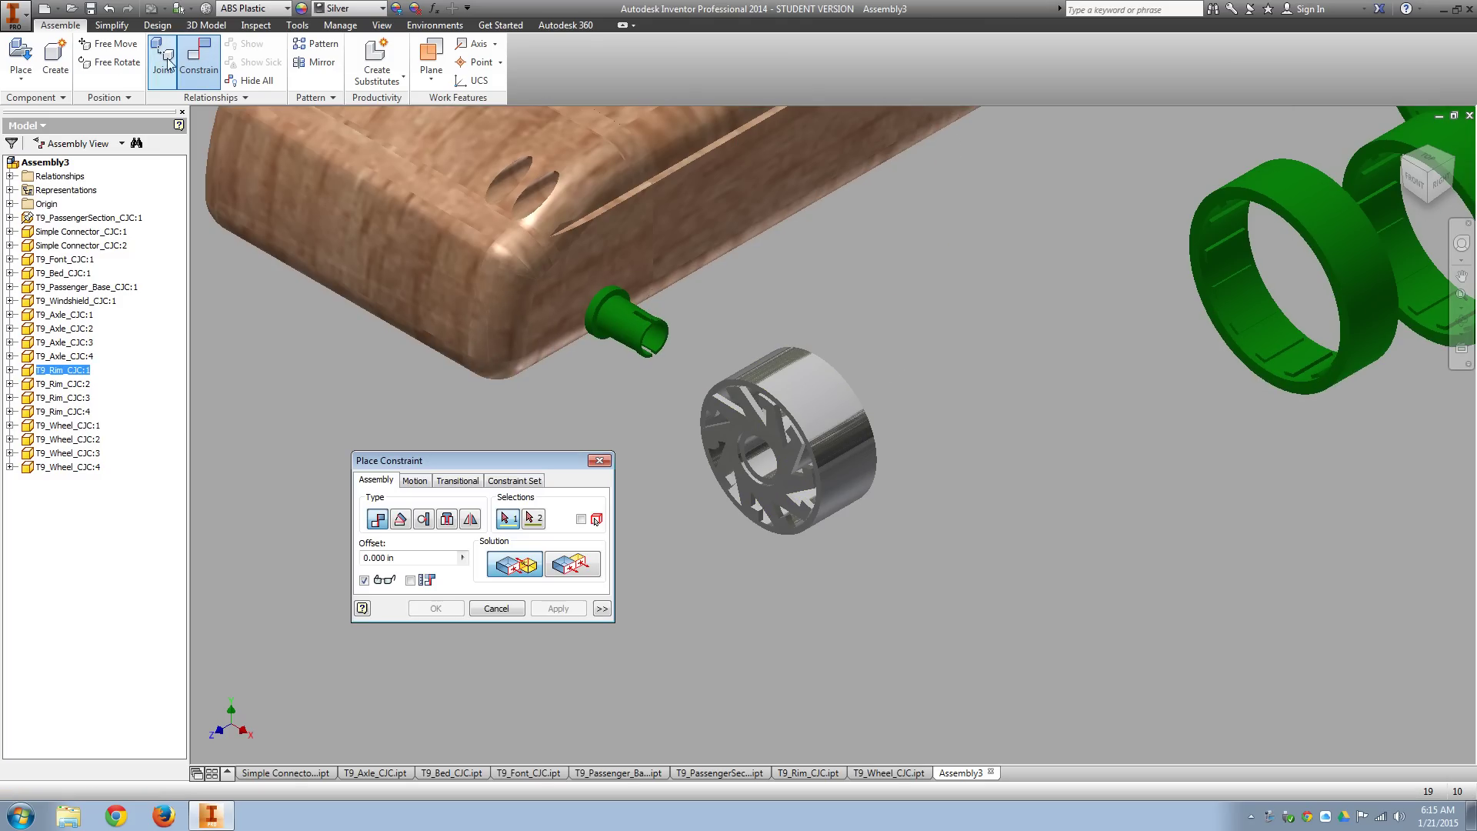
left_click(115, 62)
left_click_drag(936, 433, 886, 454)
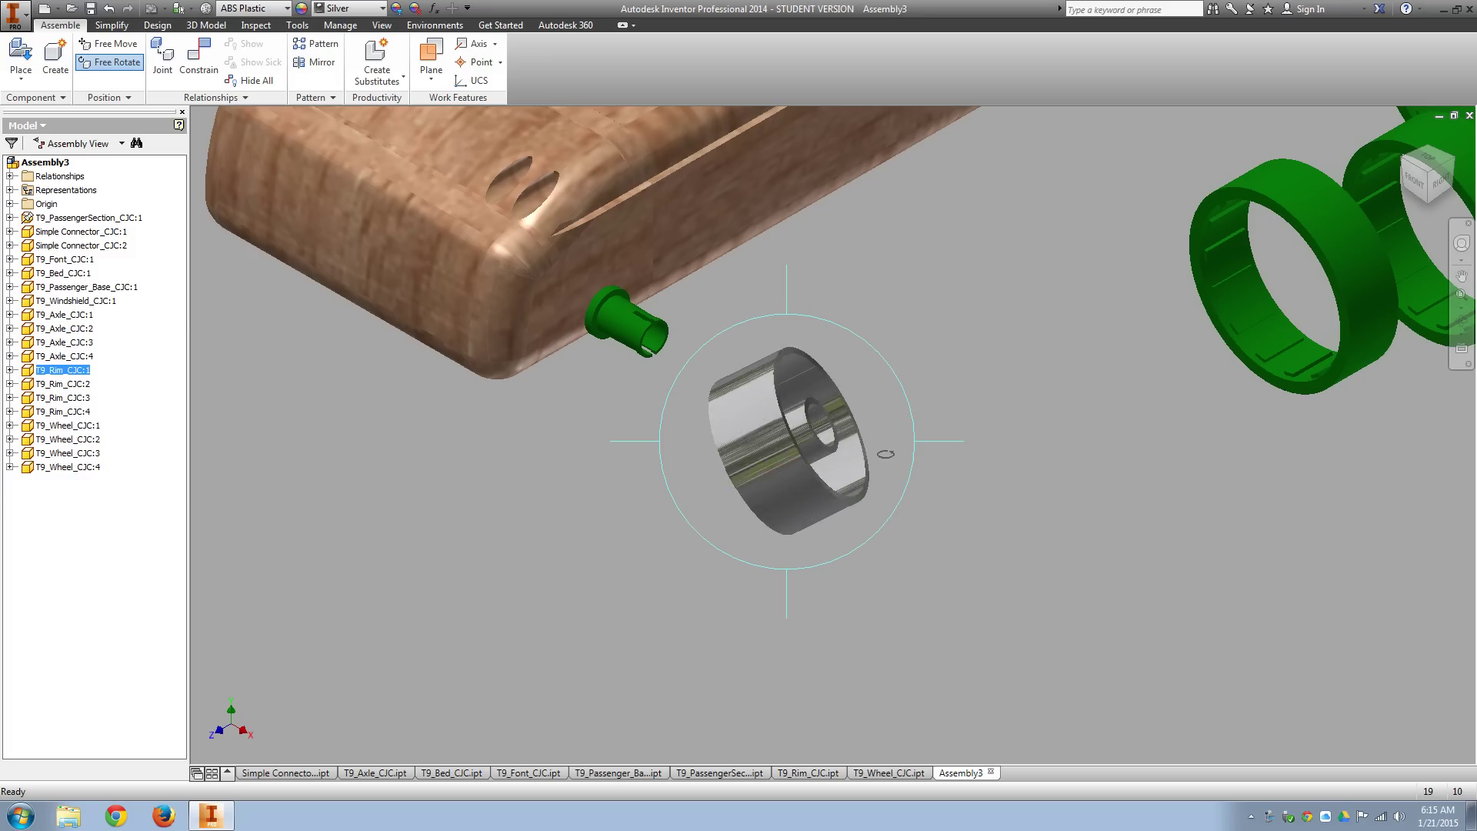
Add an Insert constraint between the first rim's hub edge and the front axle's collar edge with a 0.000 in offset.
scroll(824, 438, "up", 3)
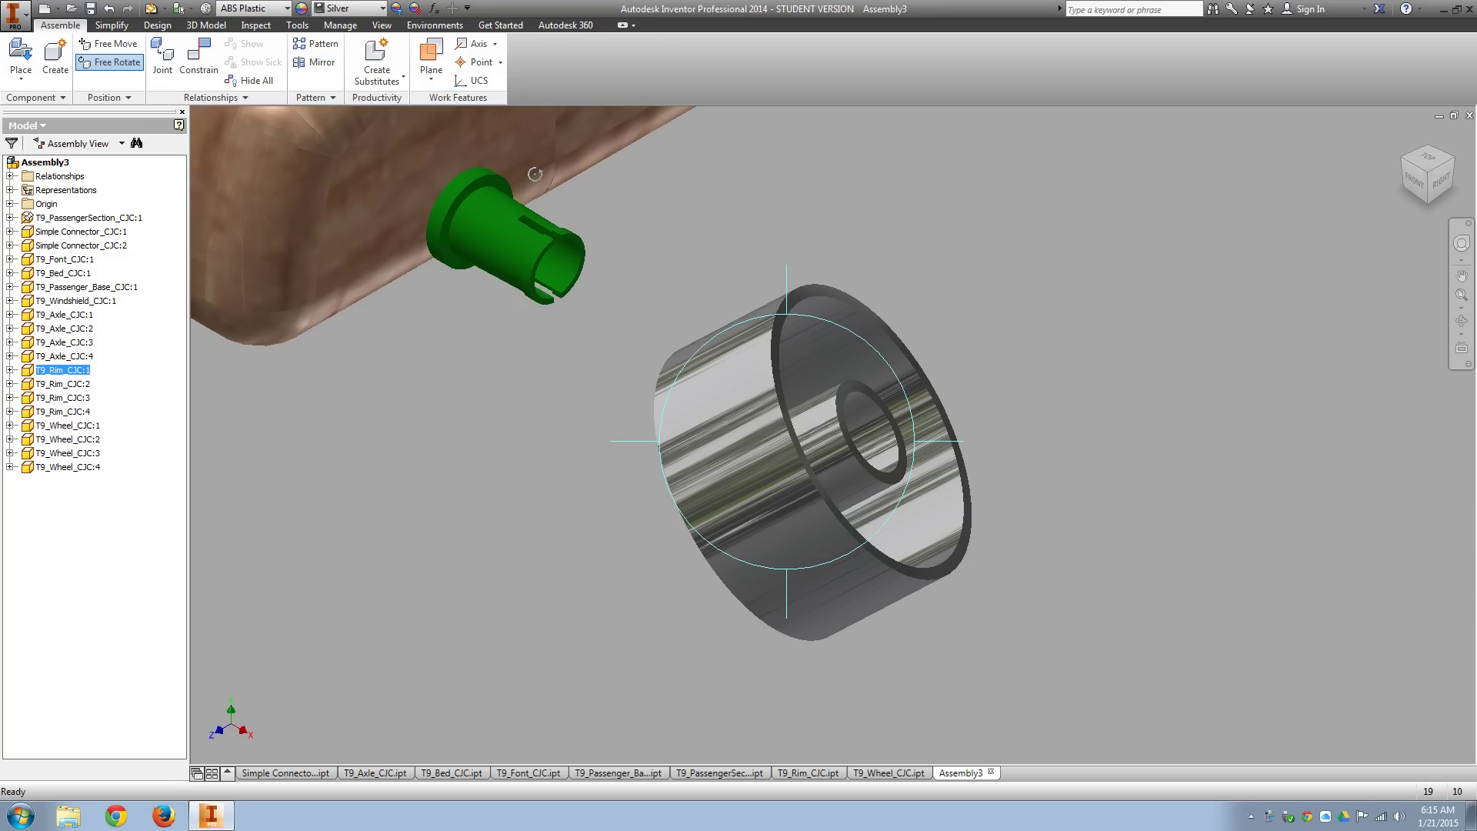
left_click(198, 55)
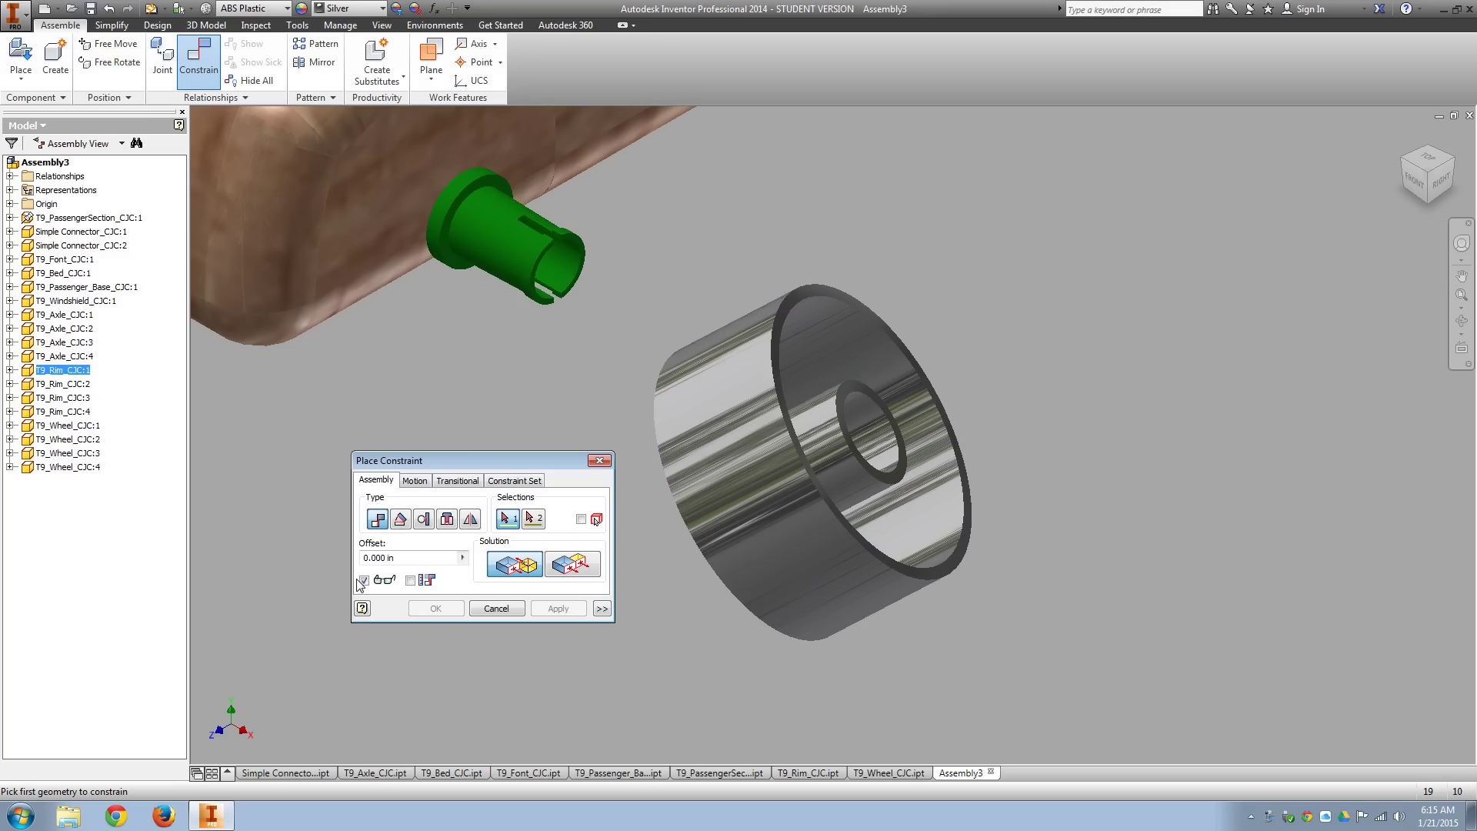
left_click(446, 521)
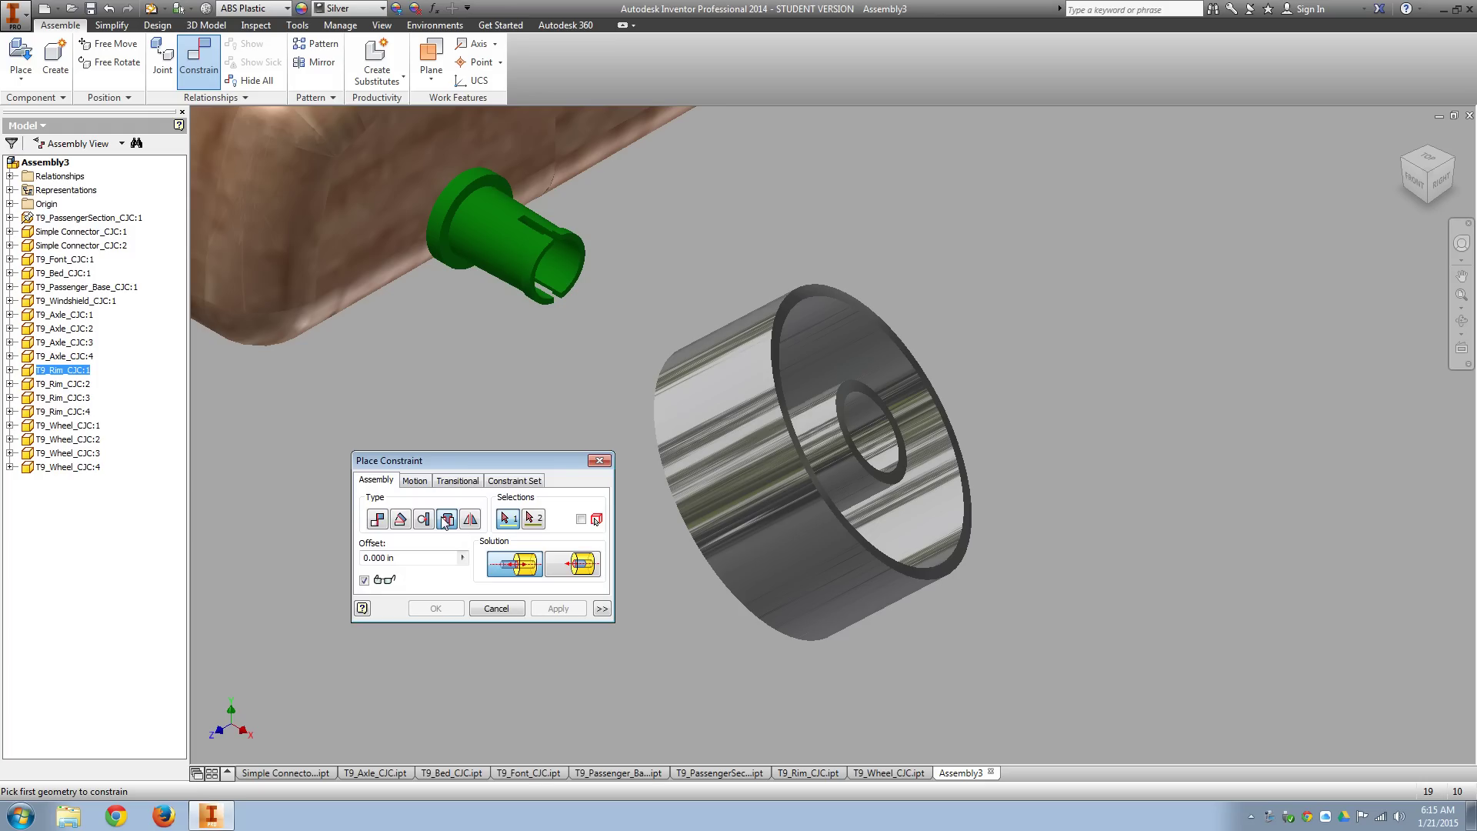
left_click(834, 413)
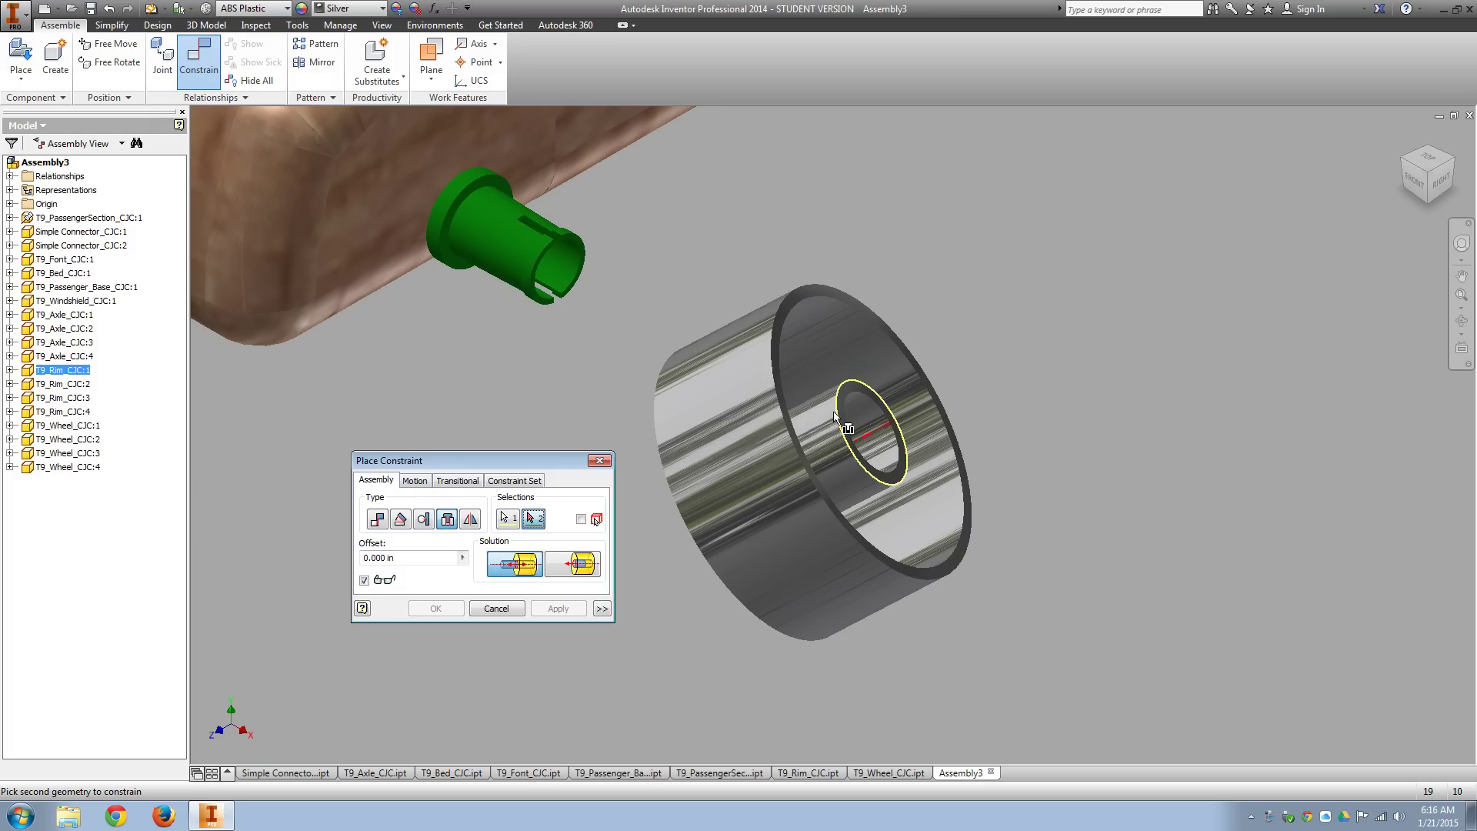
left_click(460, 213)
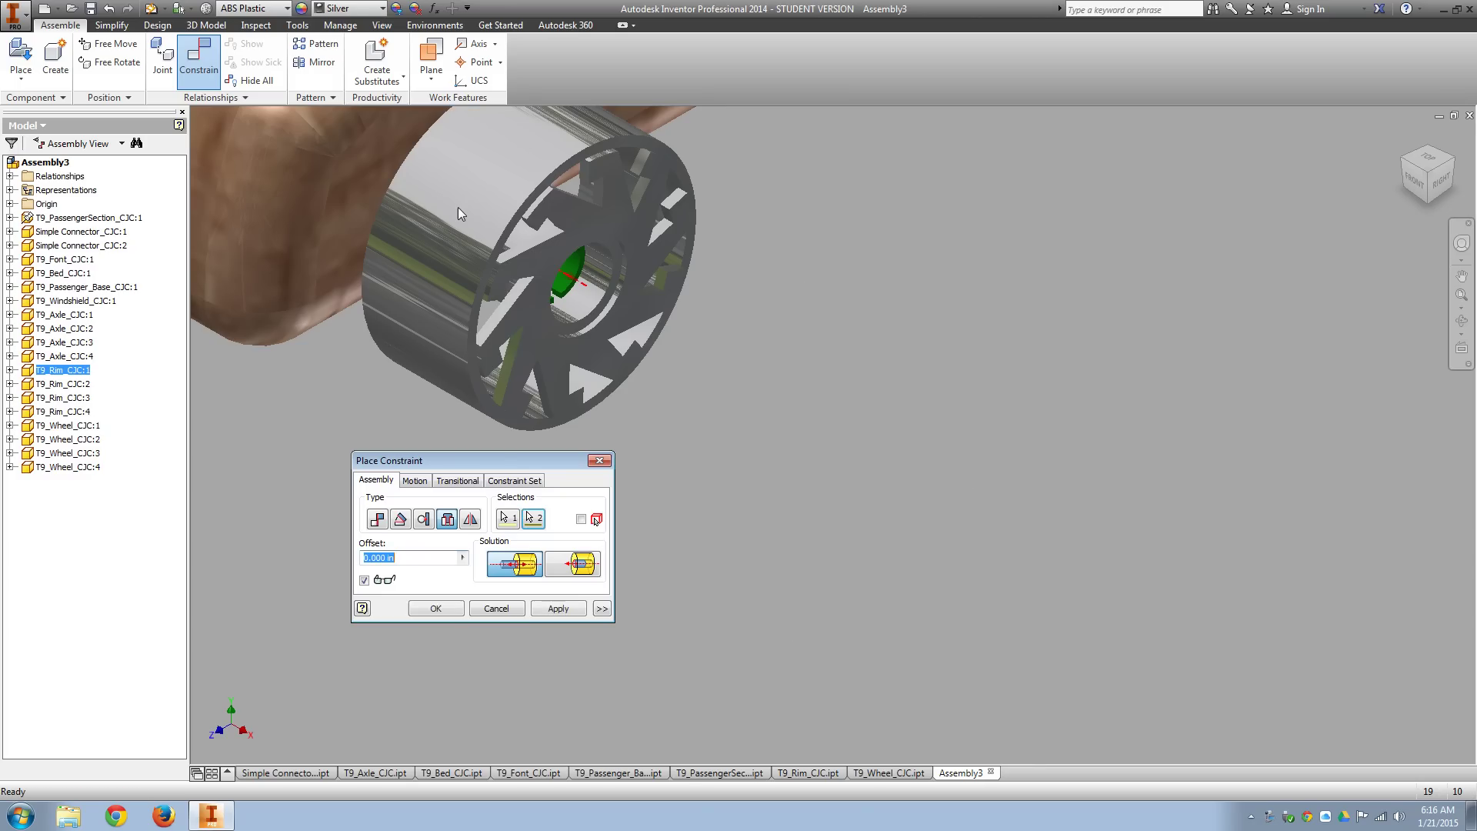